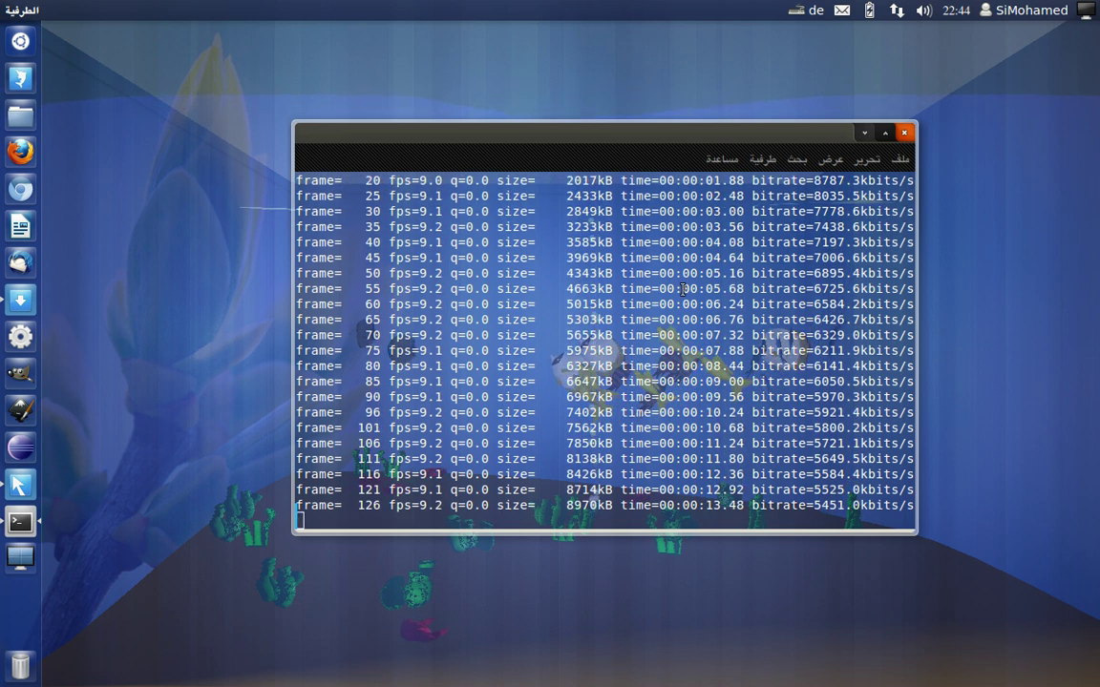
Rotate the desktop cube to the neighbouring workspace and back, and minimize the terminal window.
{"action": "key", "text": "ctrl+alt+Right"}
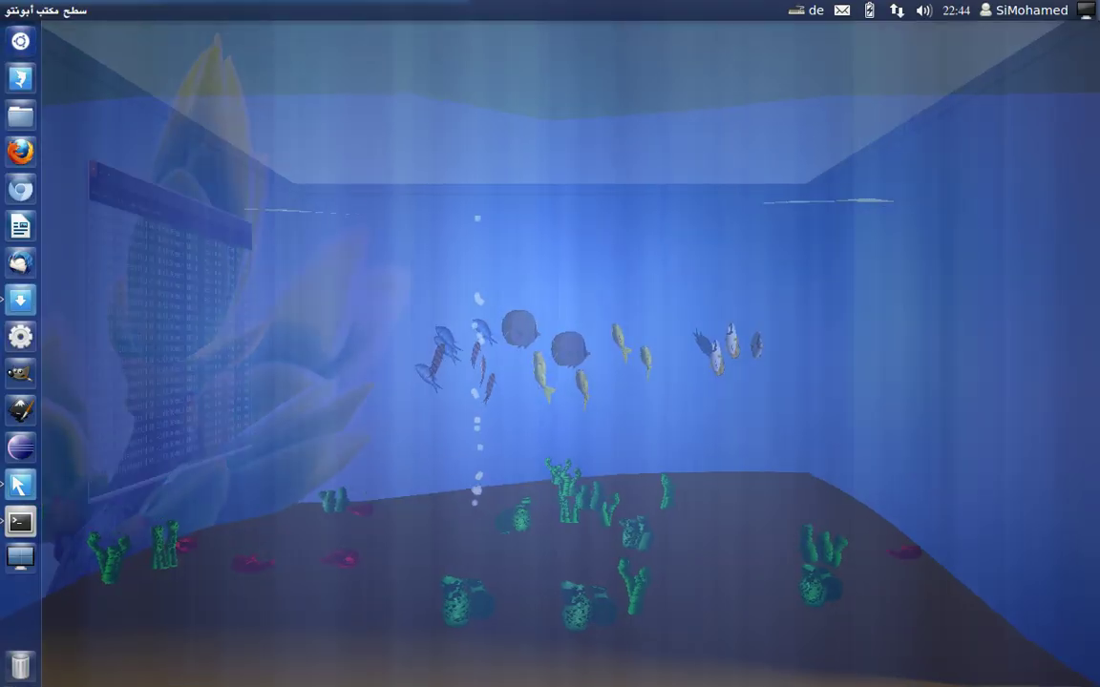
{"action": "key", "text": "ctrl+alt+Left"}
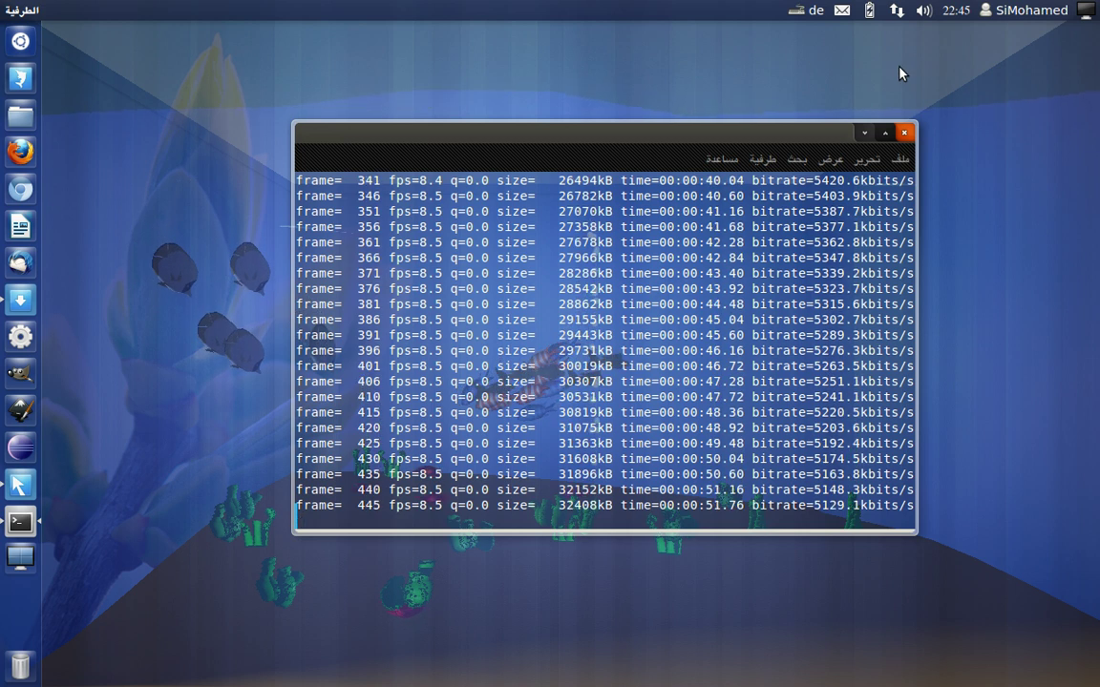
{"action": "left_click", "coordinate": [864, 133]}
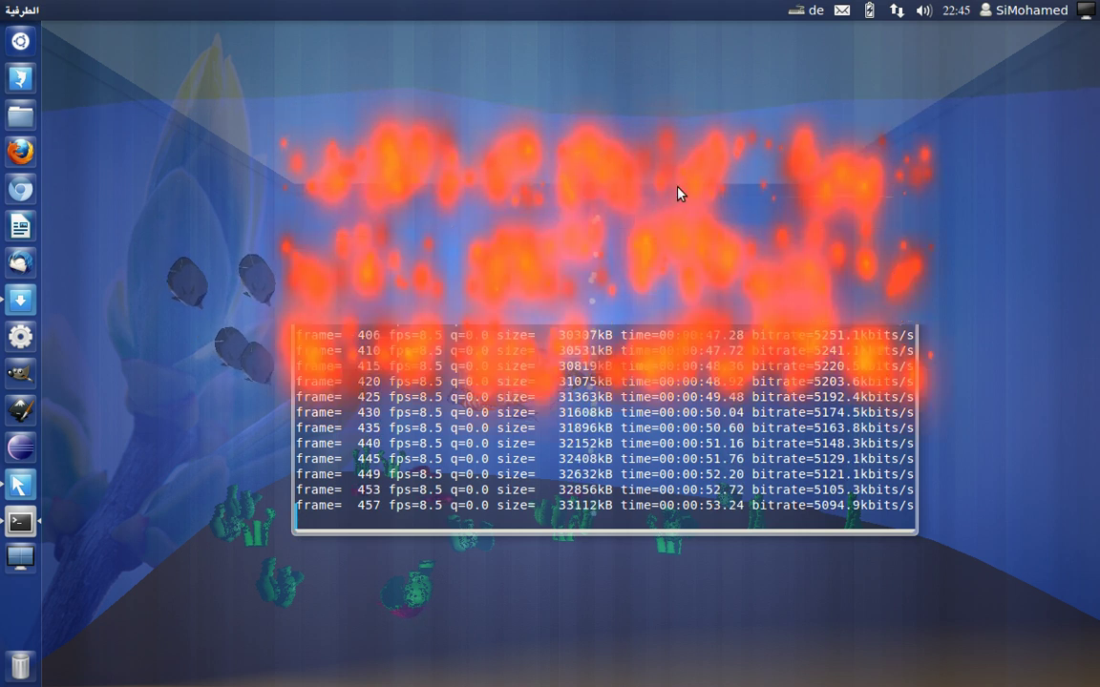
Review the CompizConfig Settings Manager page and its add-ons in the Ubuntu Software Center, and minimize the window.
{"action": "left_click", "coordinate": [13, 303]}
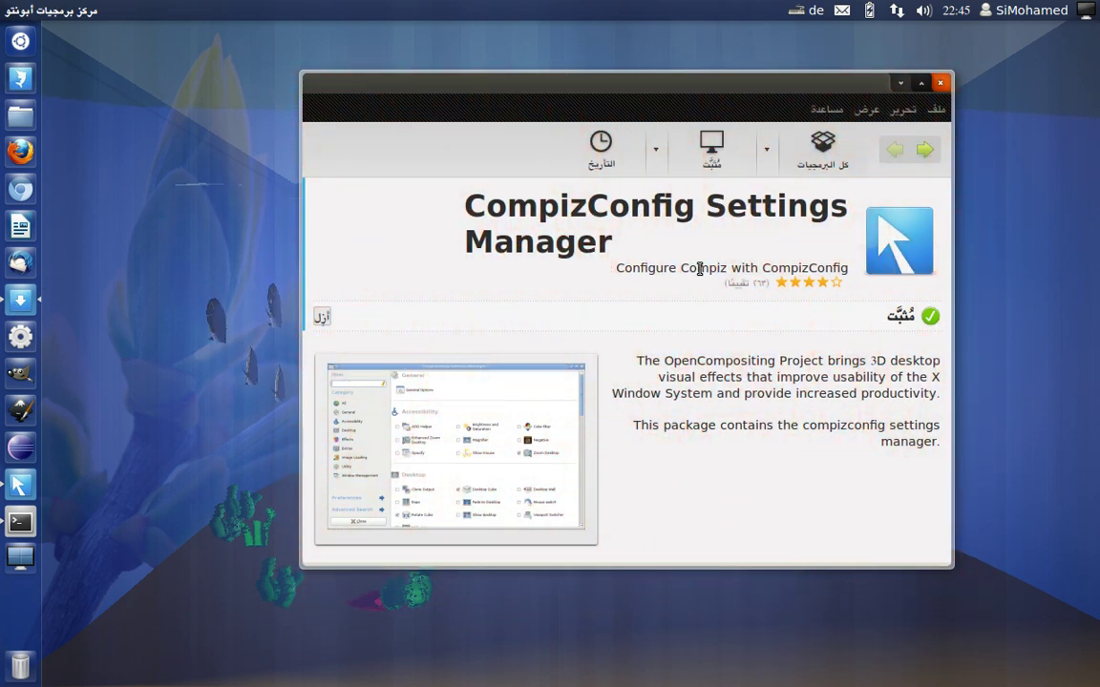
{"action": "scroll", "coordinate": [684, 360], "scroll_direction": "down", "scroll_amount": 3}
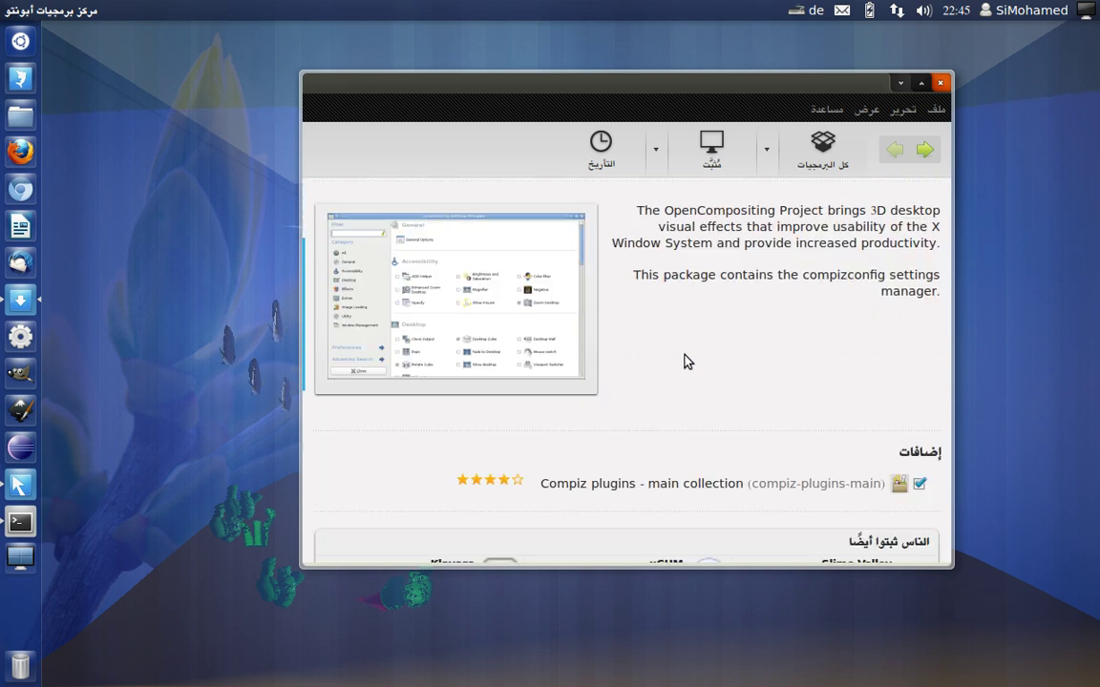
{"action": "scroll", "coordinate": [894, 492], "scroll_direction": "down", "scroll_amount": 1}
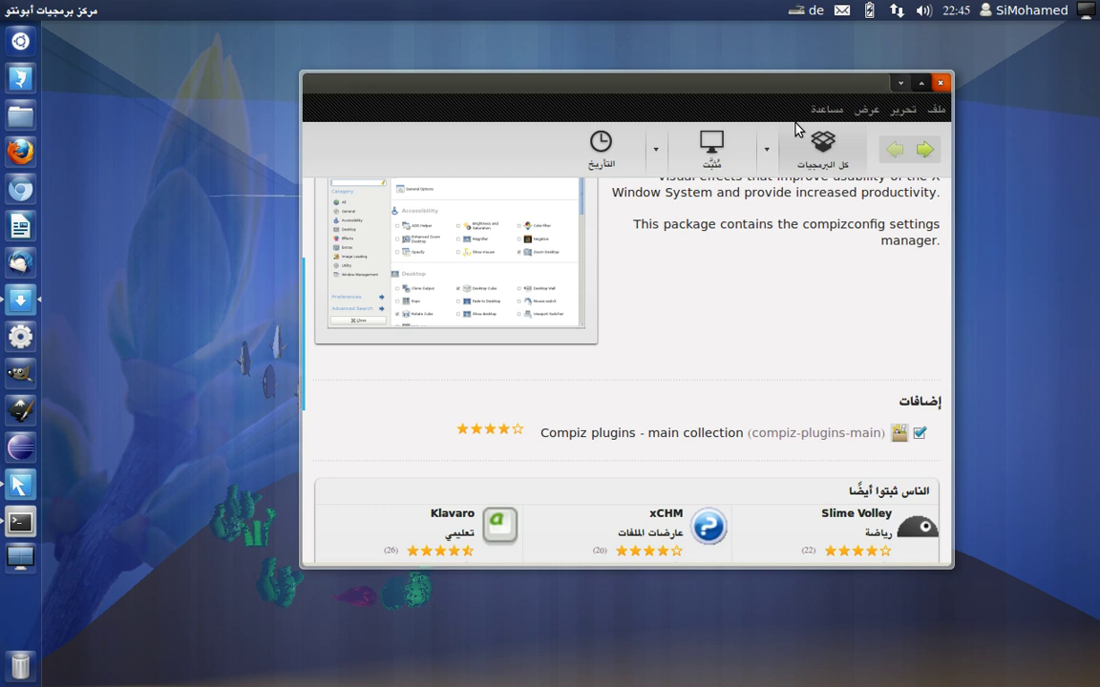
{"action": "left_click_drag", "start_coordinate": [755, 98], "coordinate": [709, 93]}
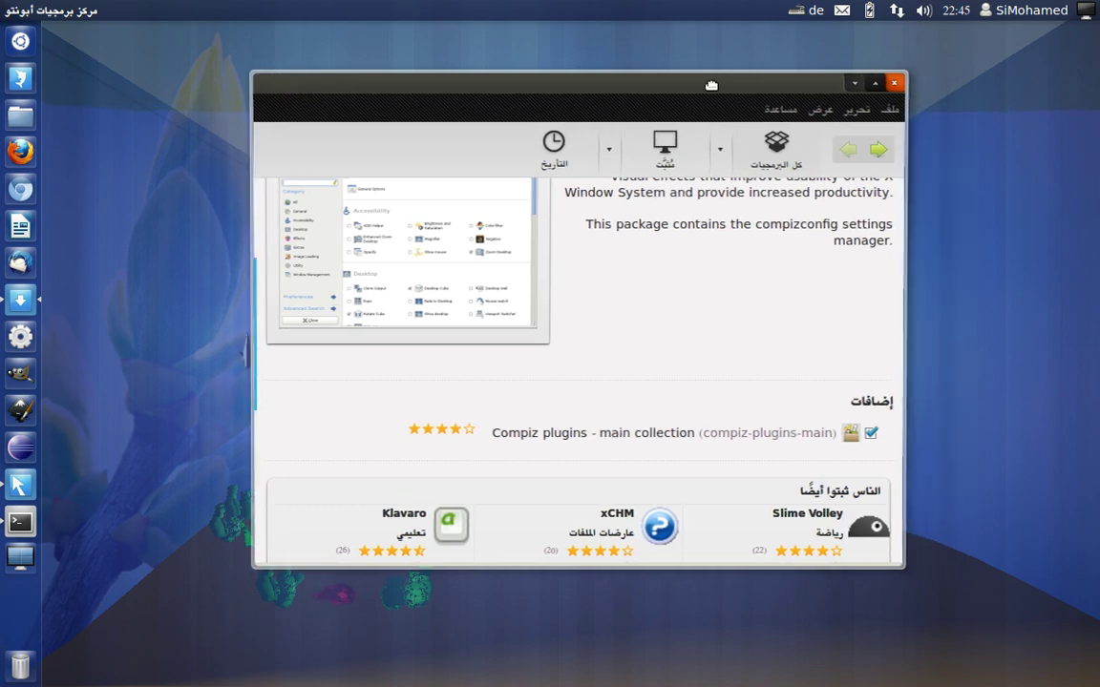
{"action": "left_click", "coordinate": [854, 84]}
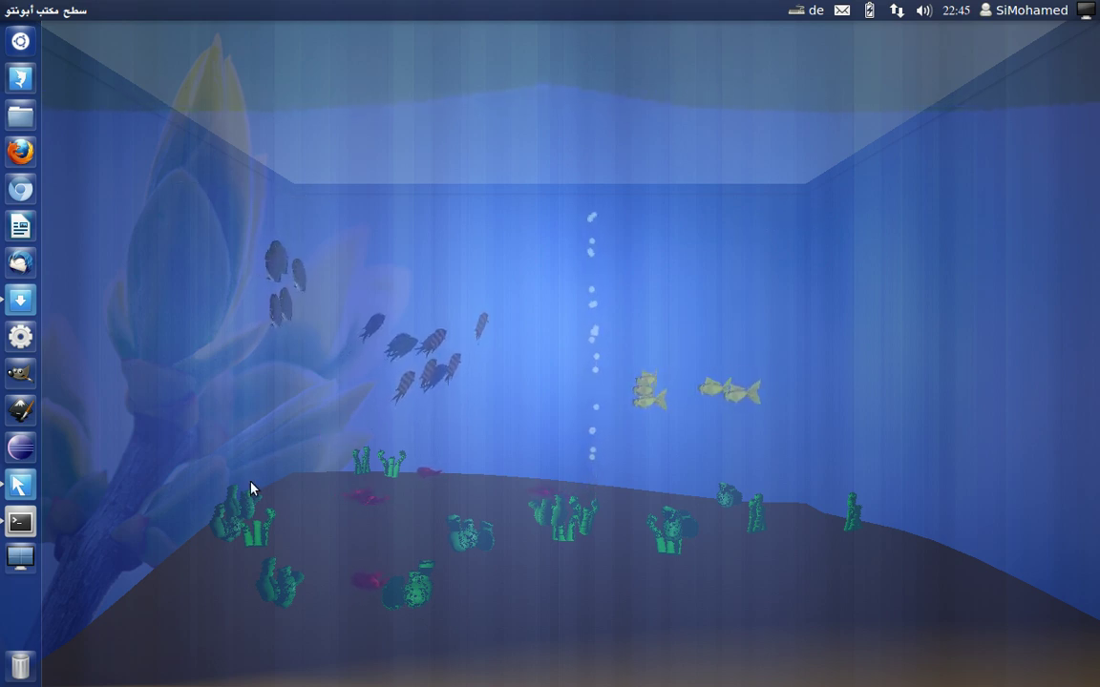
Open the Show mouse plugin's settings in CompizConfig Settings Manager and activate the mouse pointer trail.
{"action": "left_click", "coordinate": [21, 485]}
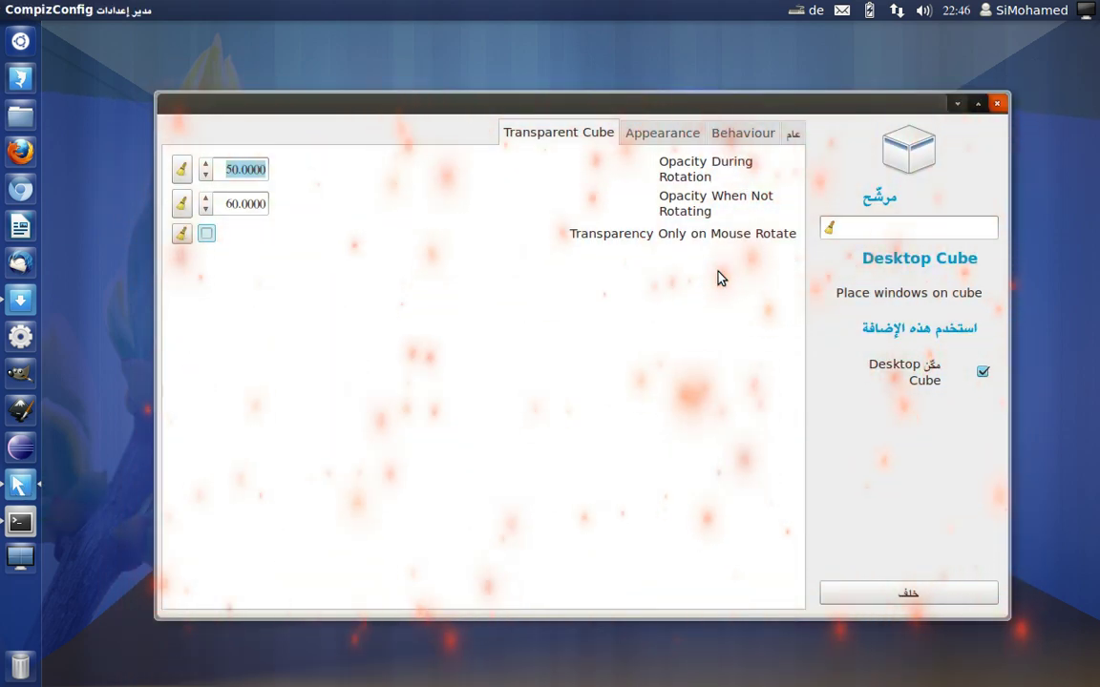
{"action": "left_click", "coordinate": [907, 596]}
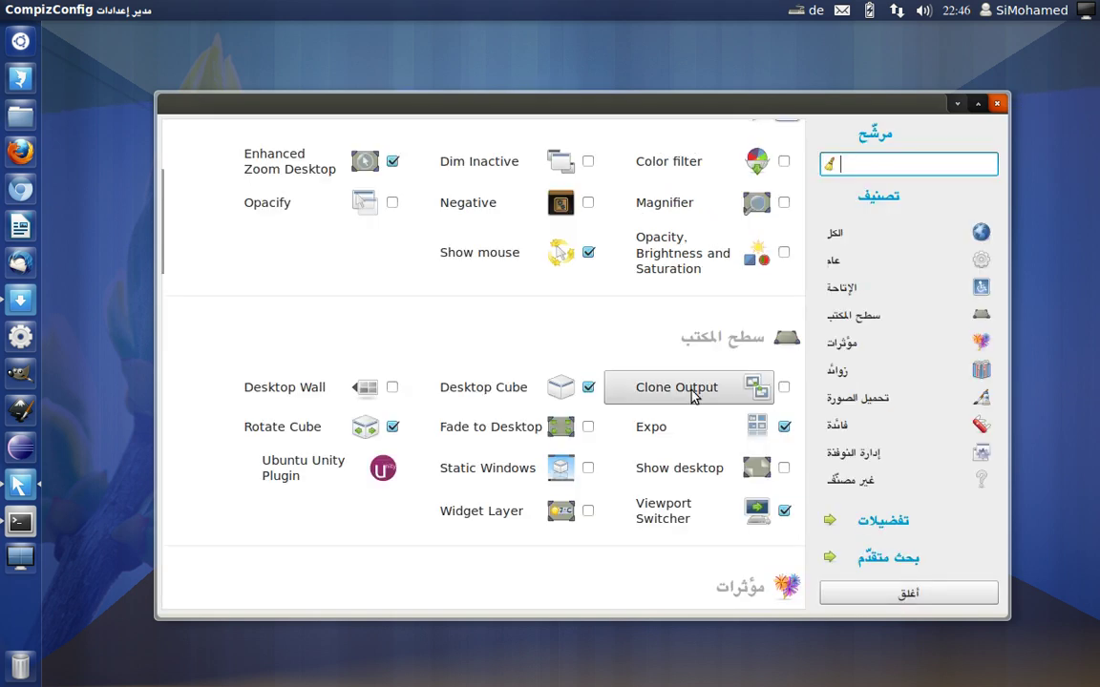
{"action": "scroll", "coordinate": [694, 396], "scroll_direction": "up", "scroll_amount": 4}
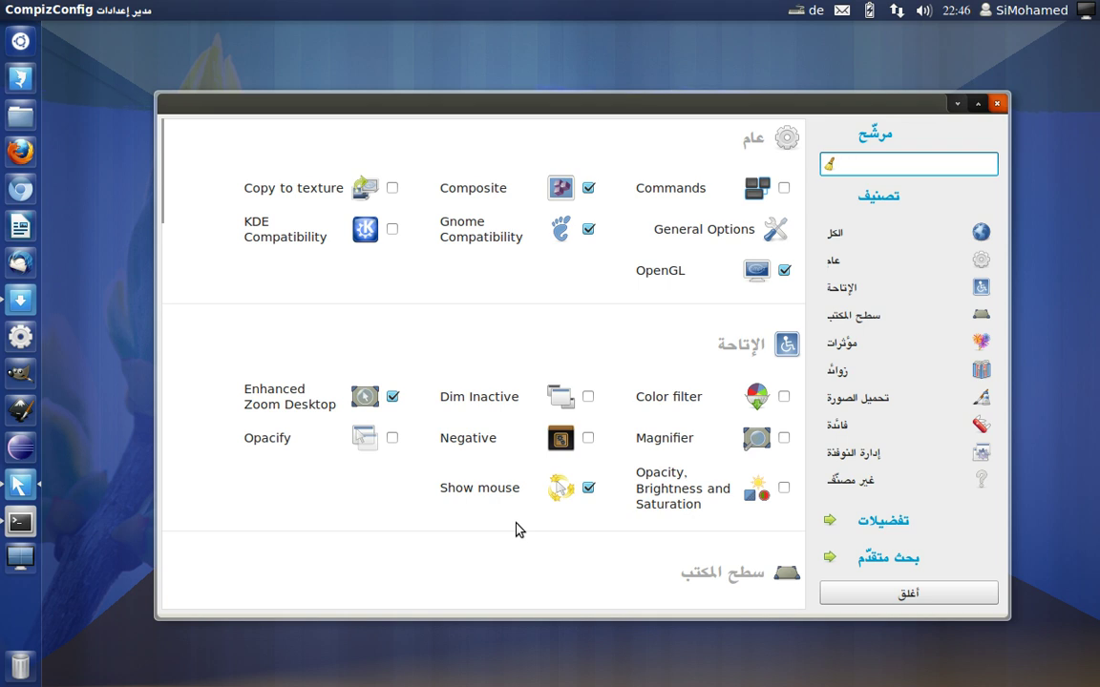
{"action": "left_click", "coordinate": [467, 498]}
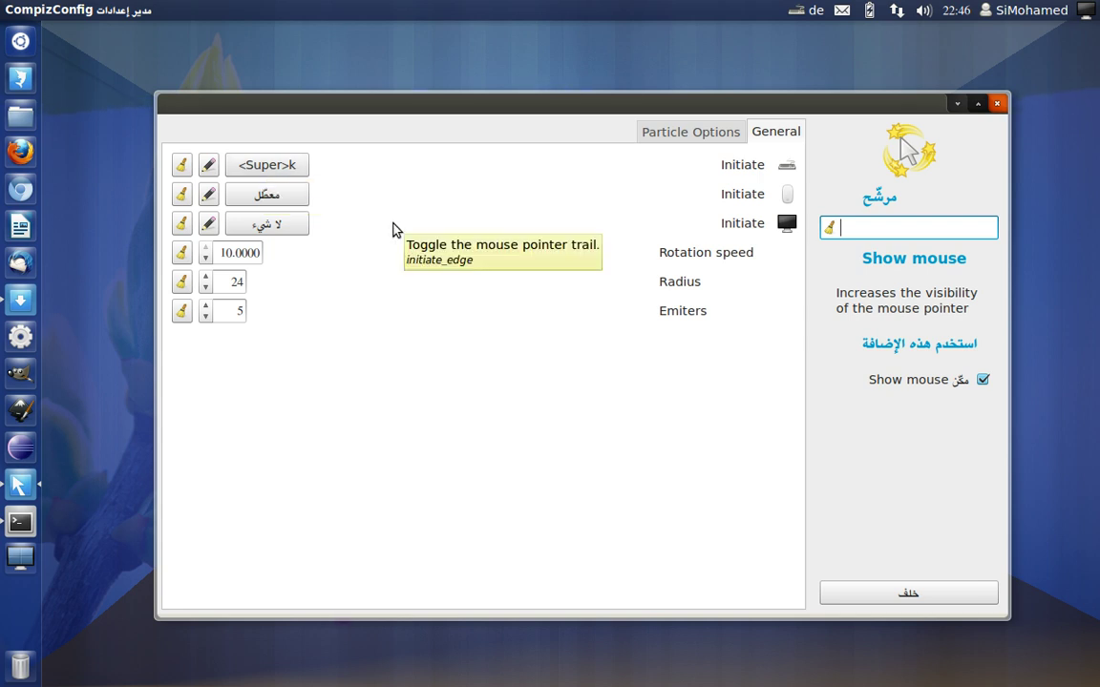
{"action": "key", "text": "super+k"}
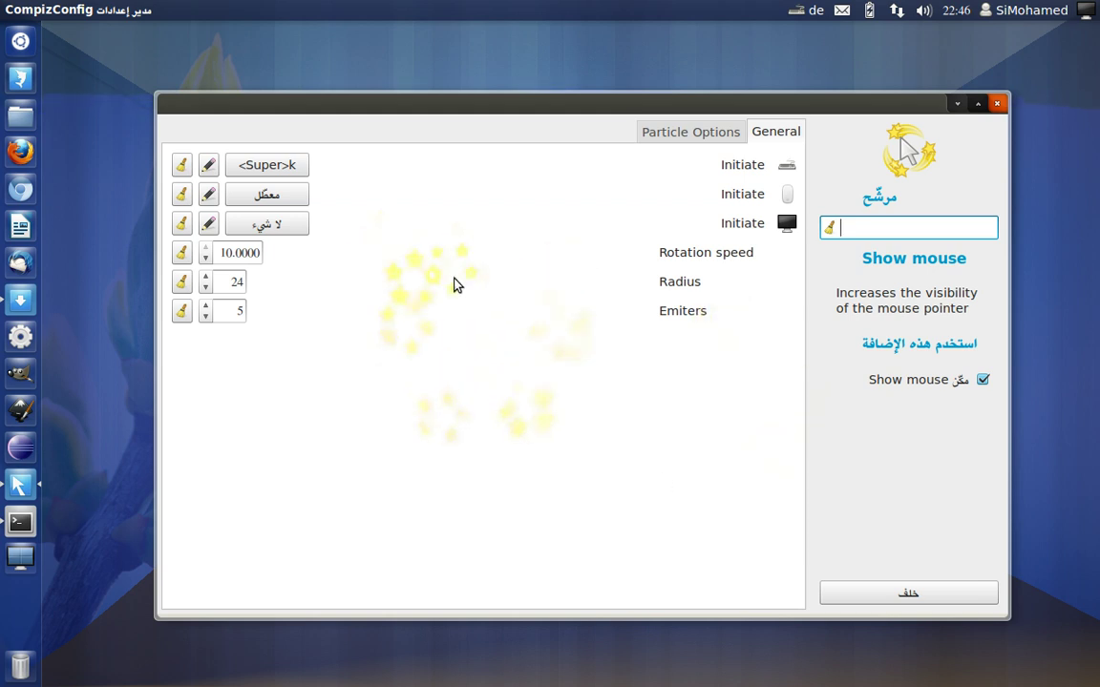
Open the Show mouse keyboard shortcut for editing as text, and cancel.
{"action": "left_click", "coordinate": [209, 166]}
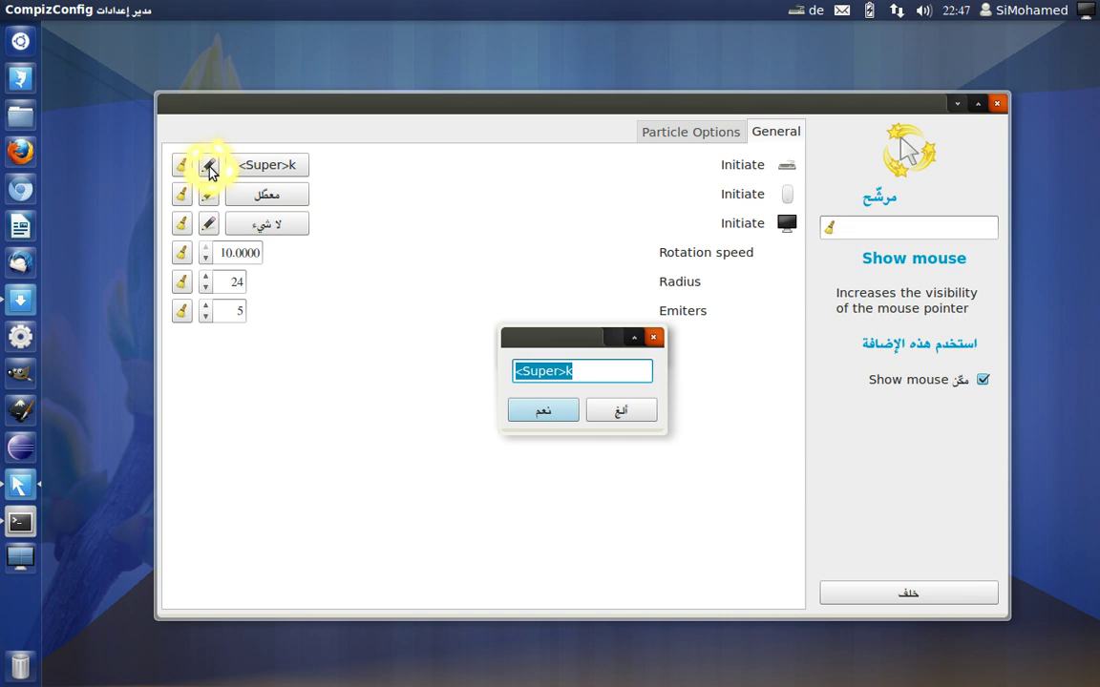
{"action": "left_click", "coordinate": [584, 374]}
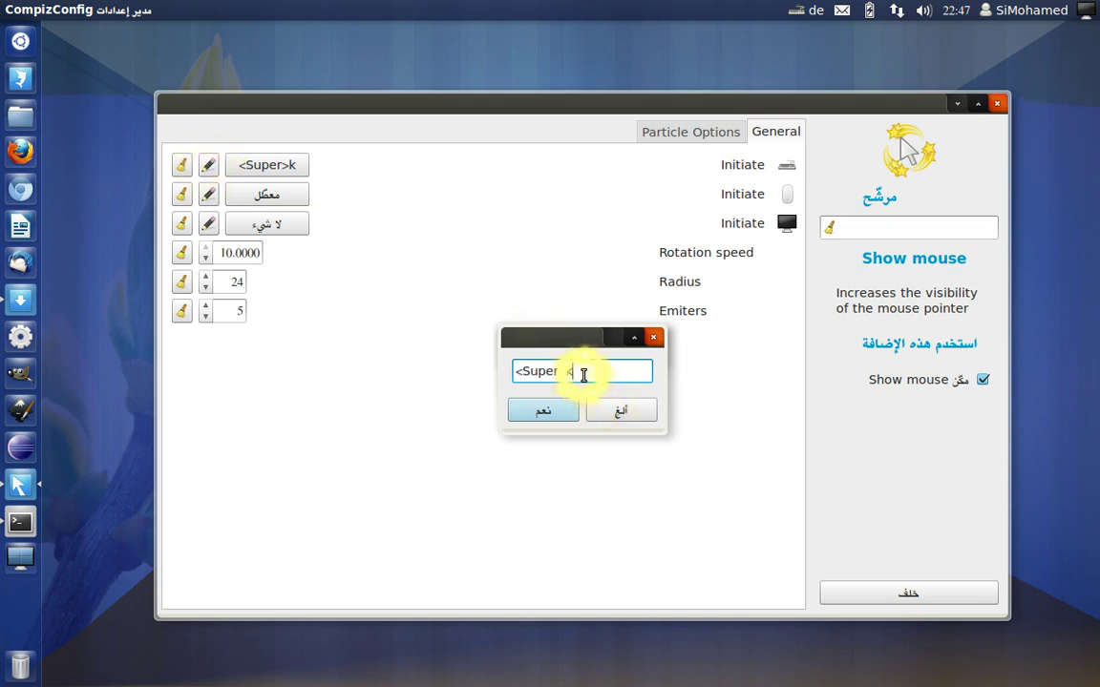
{"action": "left_click", "coordinate": [616, 412]}
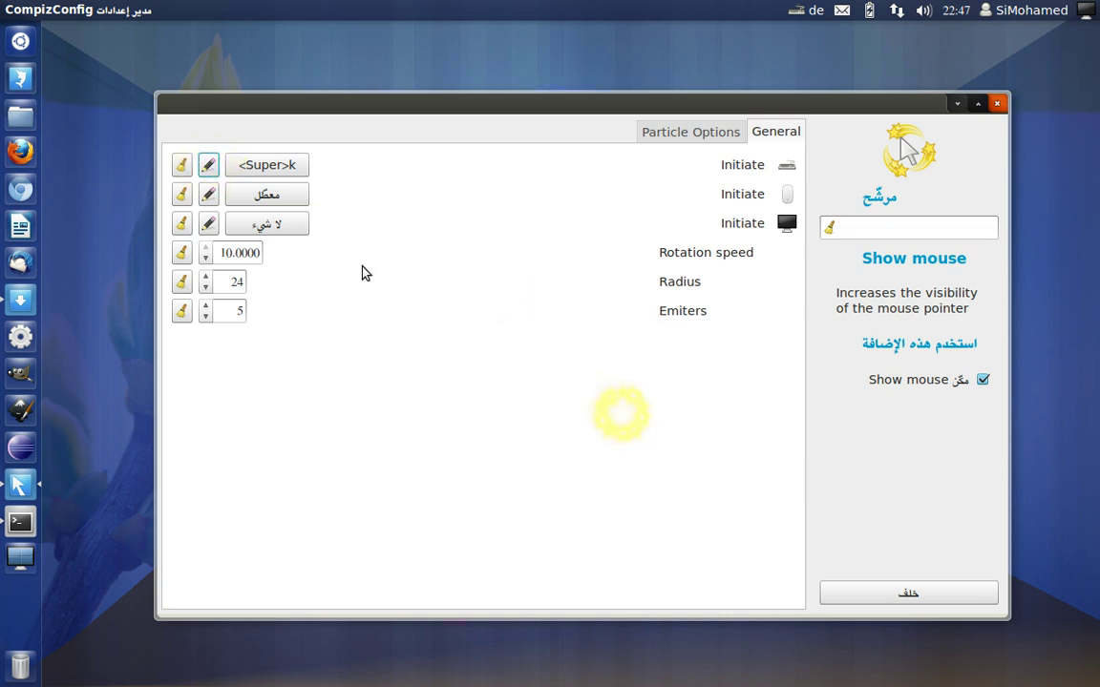
Try capturing a new key combination for the Show mouse keyboard shortcut, and cancel the shortcut settings.
{"action": "left_click", "coordinate": [270, 166]}
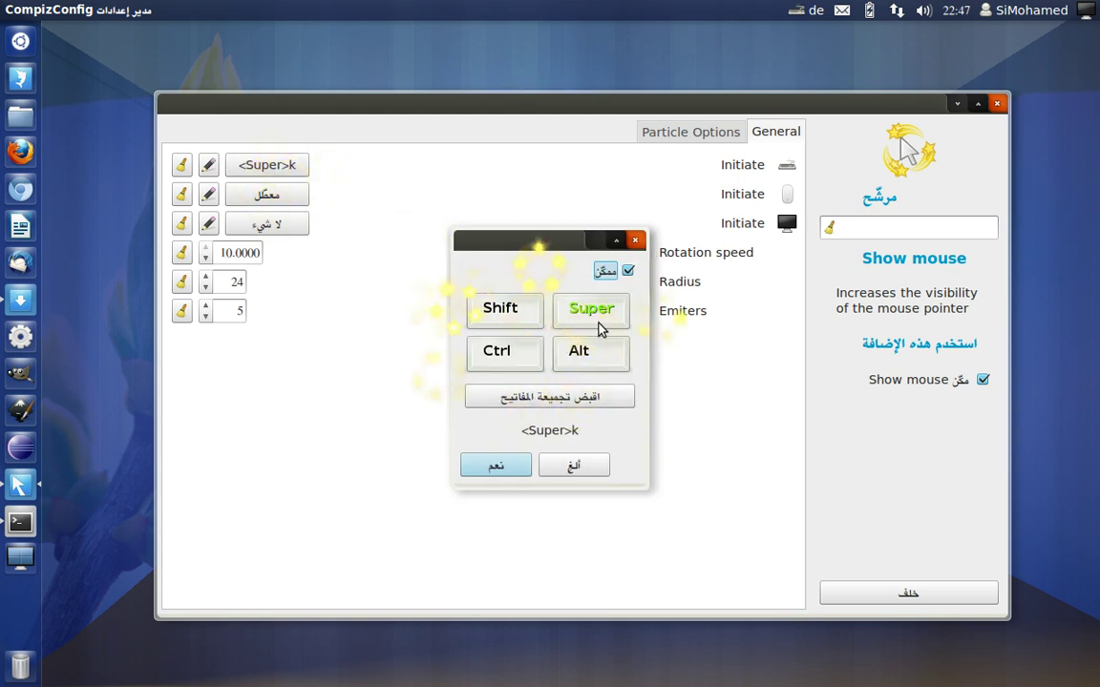
{"action": "left_click_drag", "start_coordinate": [515, 237], "coordinate": [508, 208]}
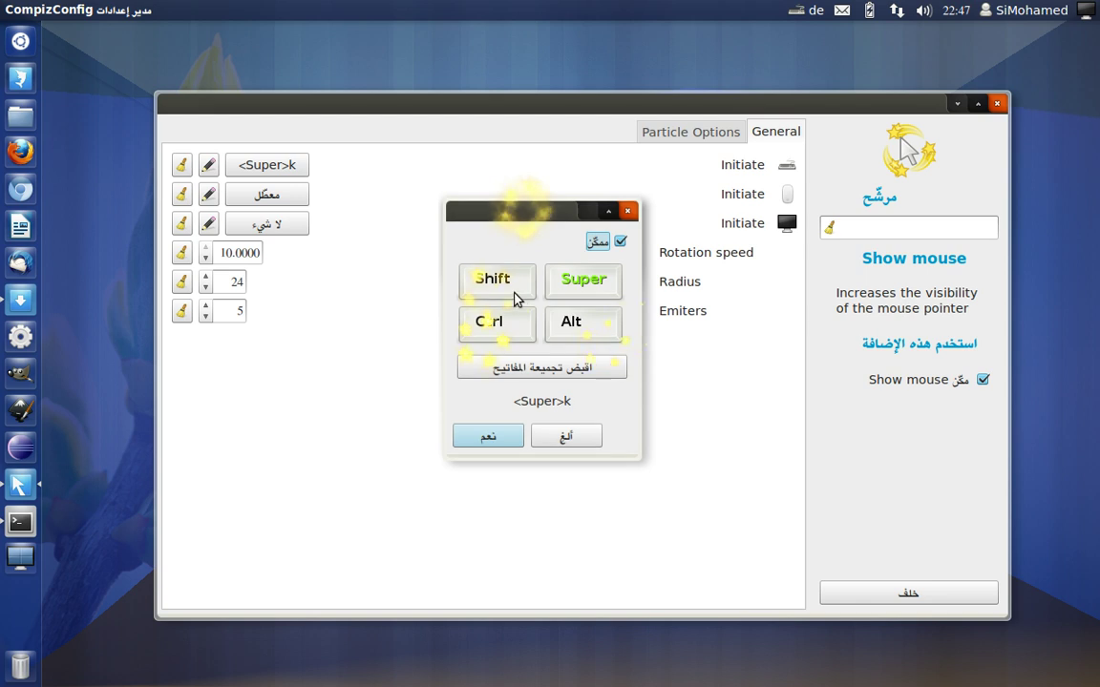
{"action": "left_click", "coordinate": [561, 379]}
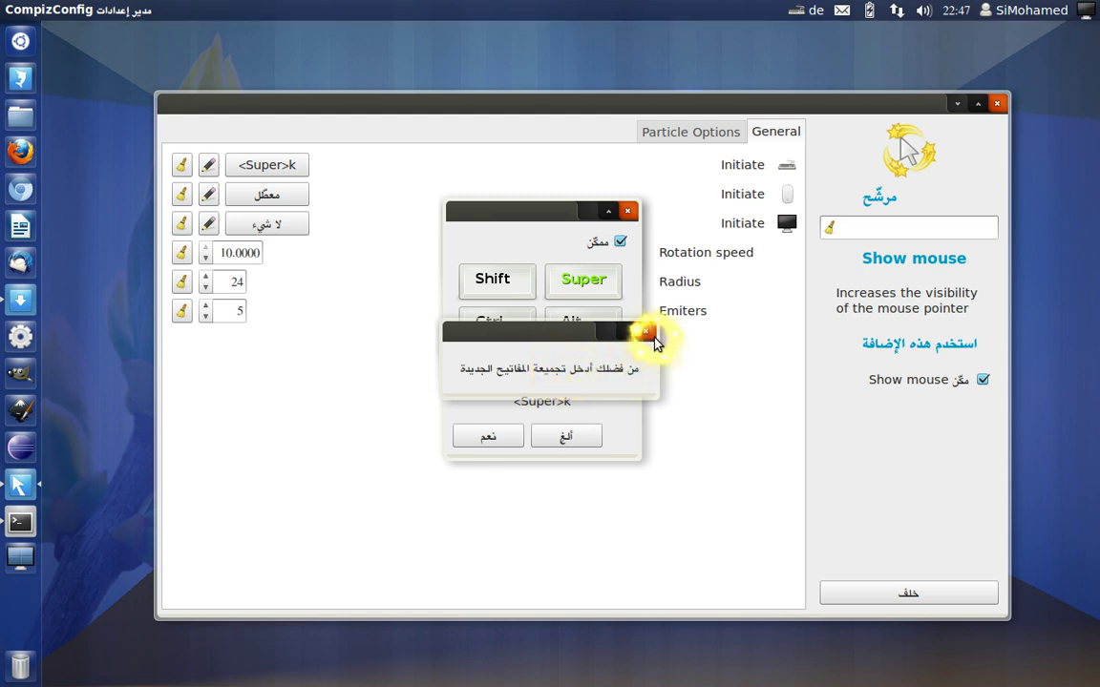
{"action": "key", "text": "super+k"}
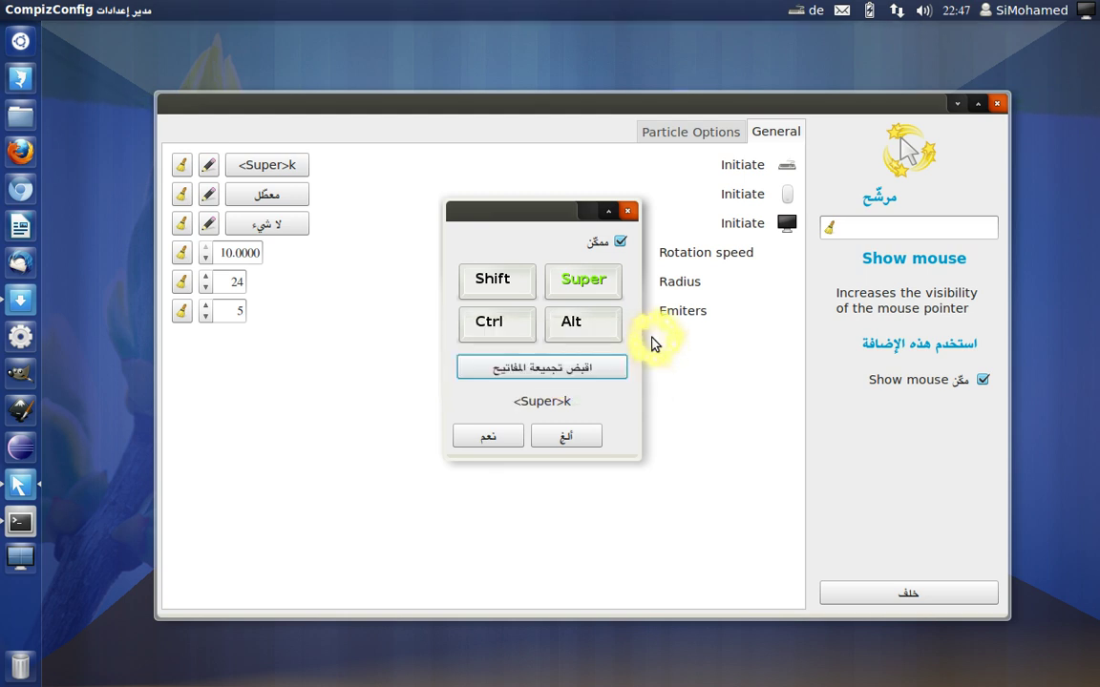
{"action": "left_click", "coordinate": [566, 440]}
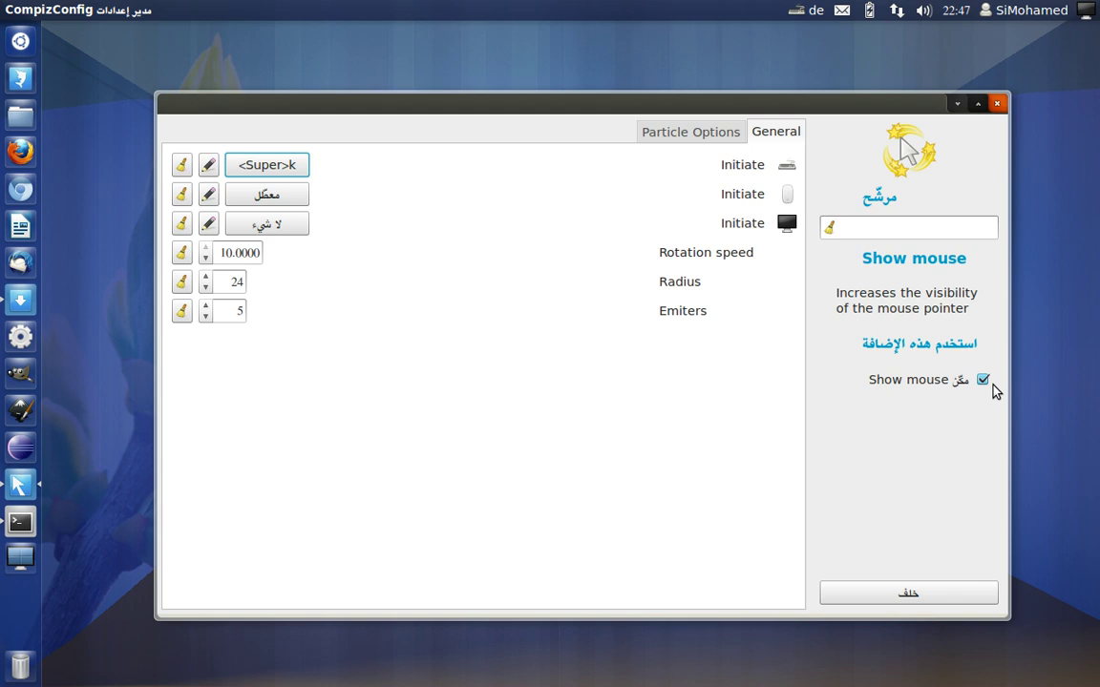
Open the Show mouse particle options and Particle Color picker, activate the pointer trail, and enable Randomly Colored Particles.
{"action": "mouse_move", "coordinate": [813, 105]}
{"action": "left_mouse_down"}
{"action": "mouse_move", "coordinate": [805, 94]}
{"action": "mouse_move", "coordinate": [817, 96]}
{"action": "left_mouse_up"}
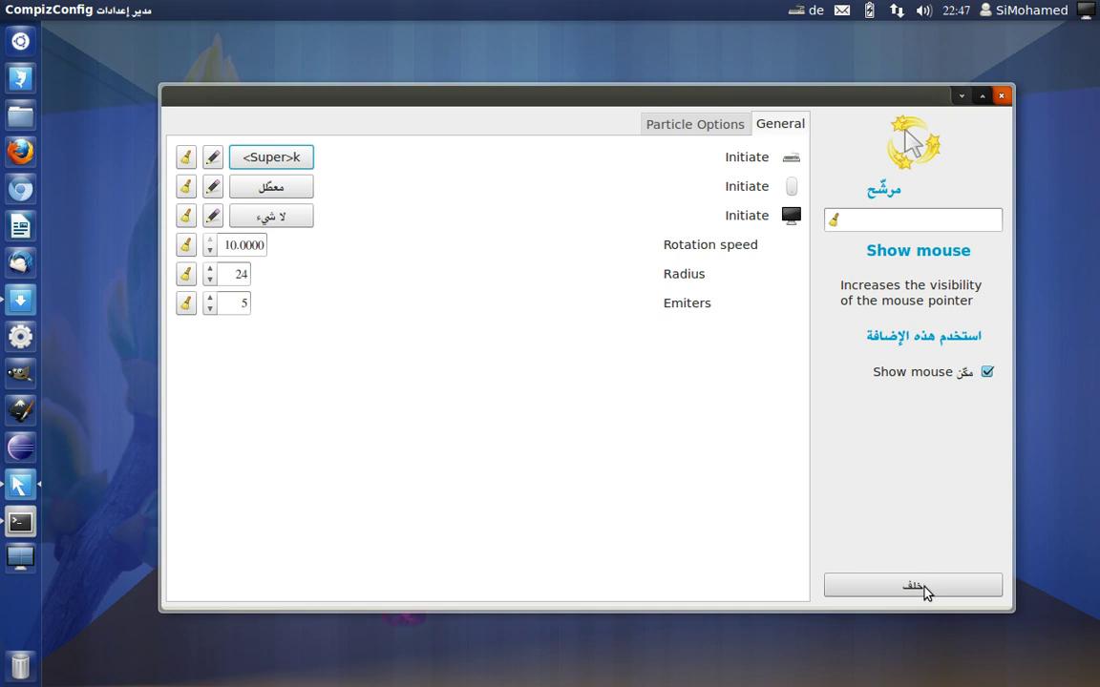
{"action": "left_click", "coordinate": [694, 130]}
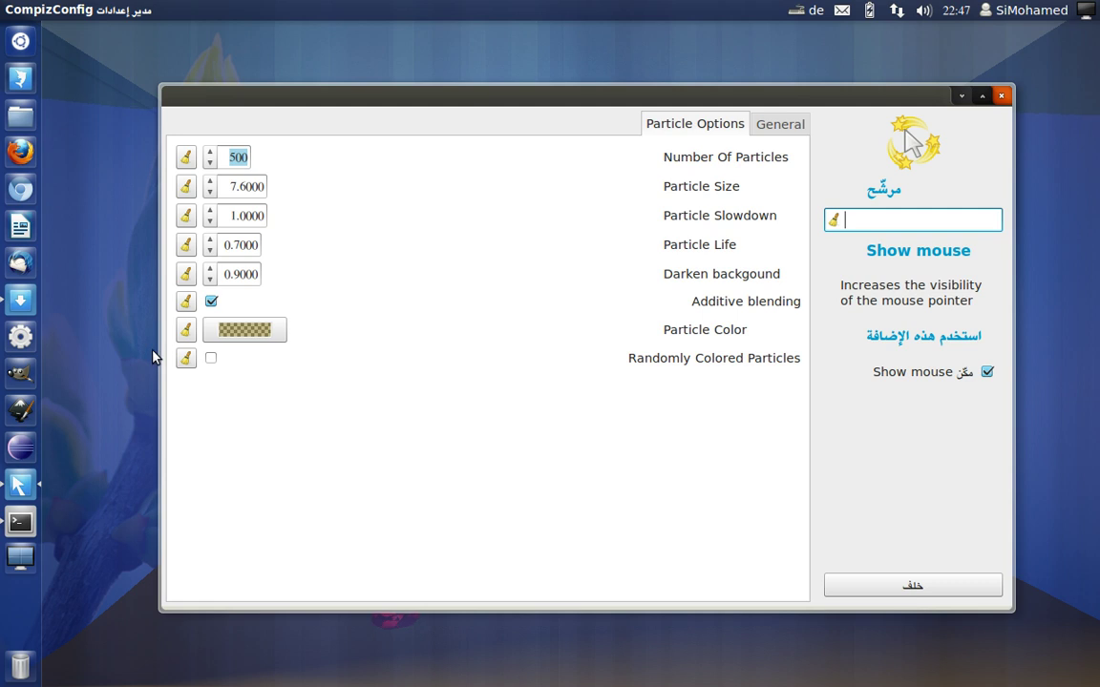
{"action": "left_click", "coordinate": [242, 337]}
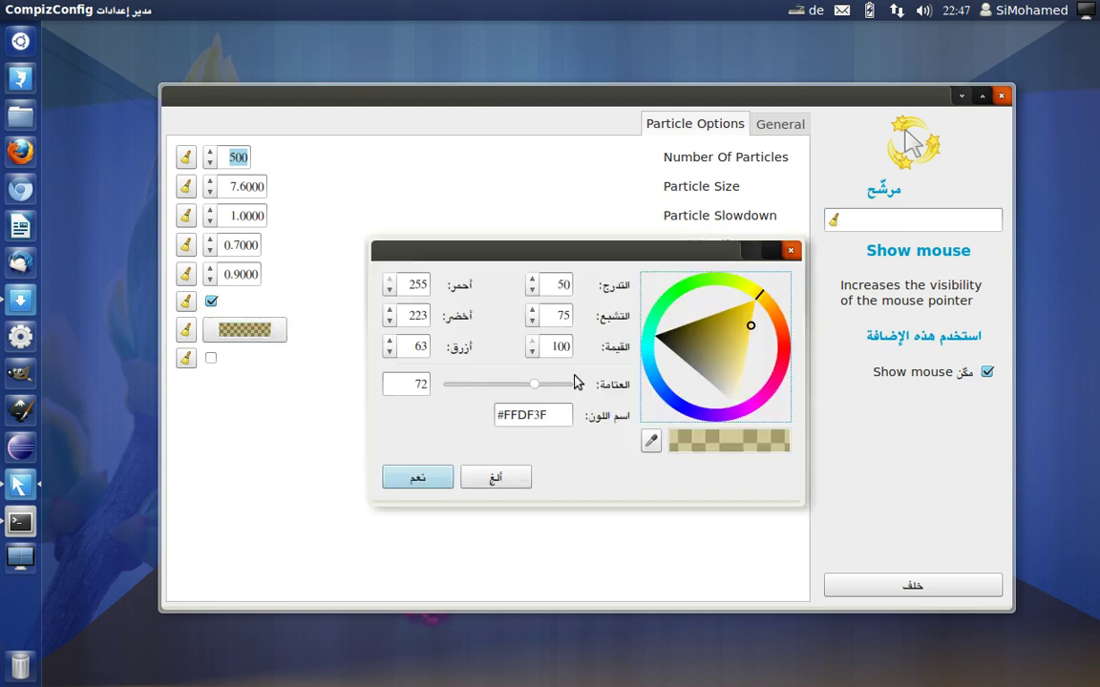
{"action": "key", "text": "super+k"}
{"action": "left_click", "coordinate": [211, 359]}
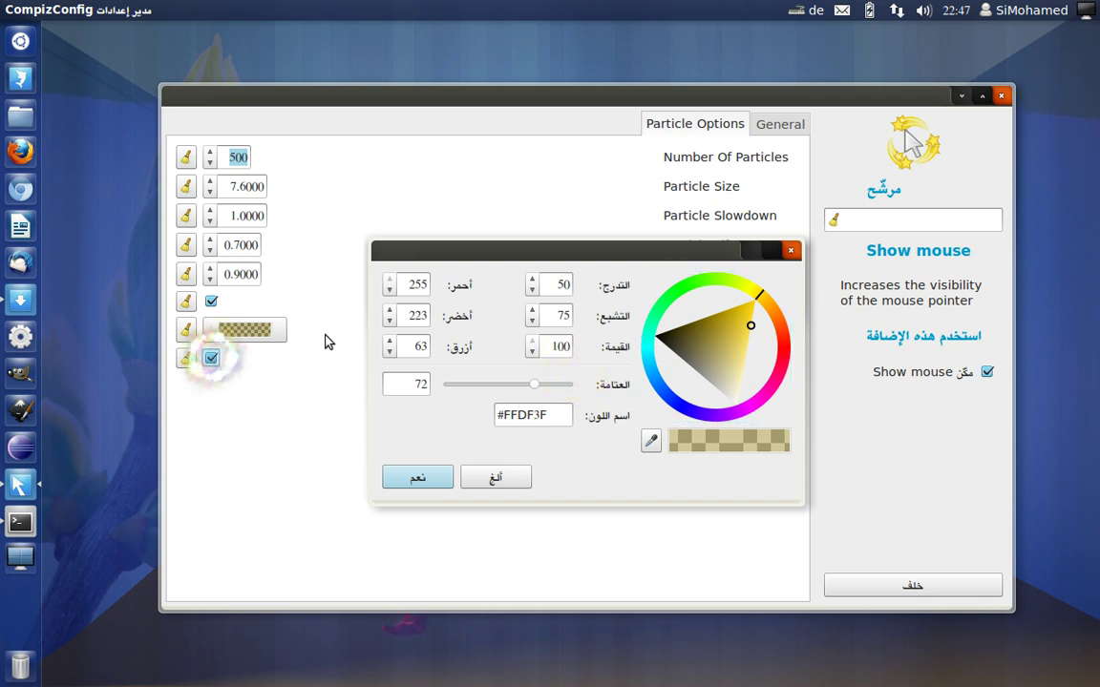
Preview the multicoloured pointer trail, disable Randomly Colored Particles, and cancel the particle colour selection.
{"action": "left_click_drag", "start_coordinate": [484, 257], "coordinate": [594, 387]}
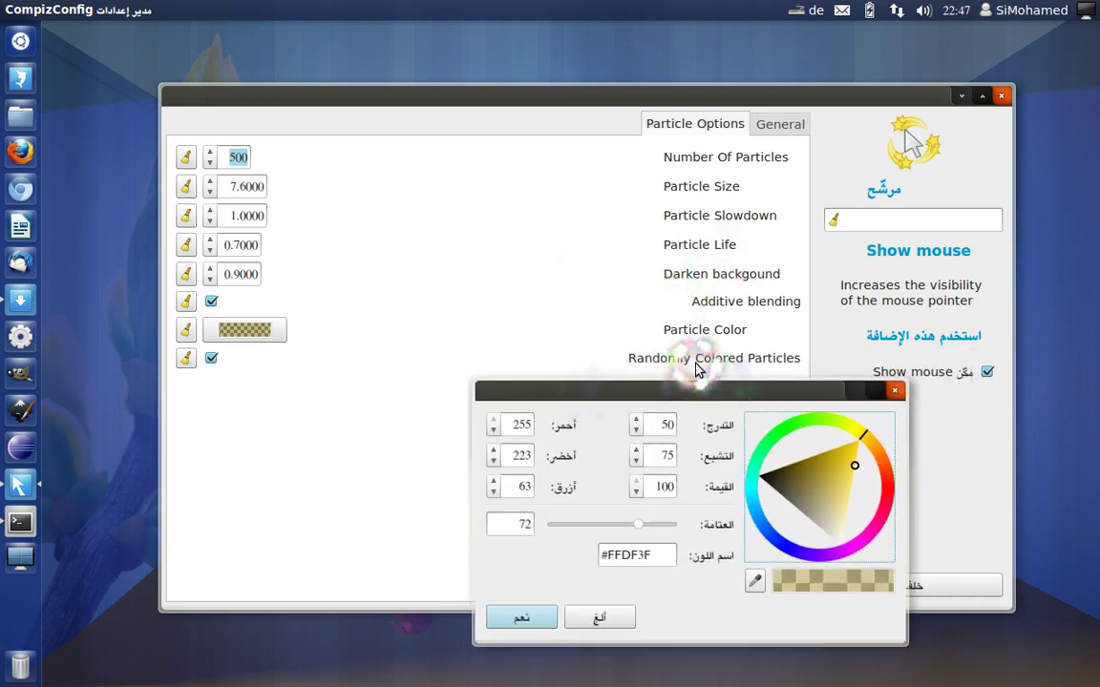
{"action": "left_click_drag", "start_coordinate": [683, 399], "coordinate": [572, 203]}
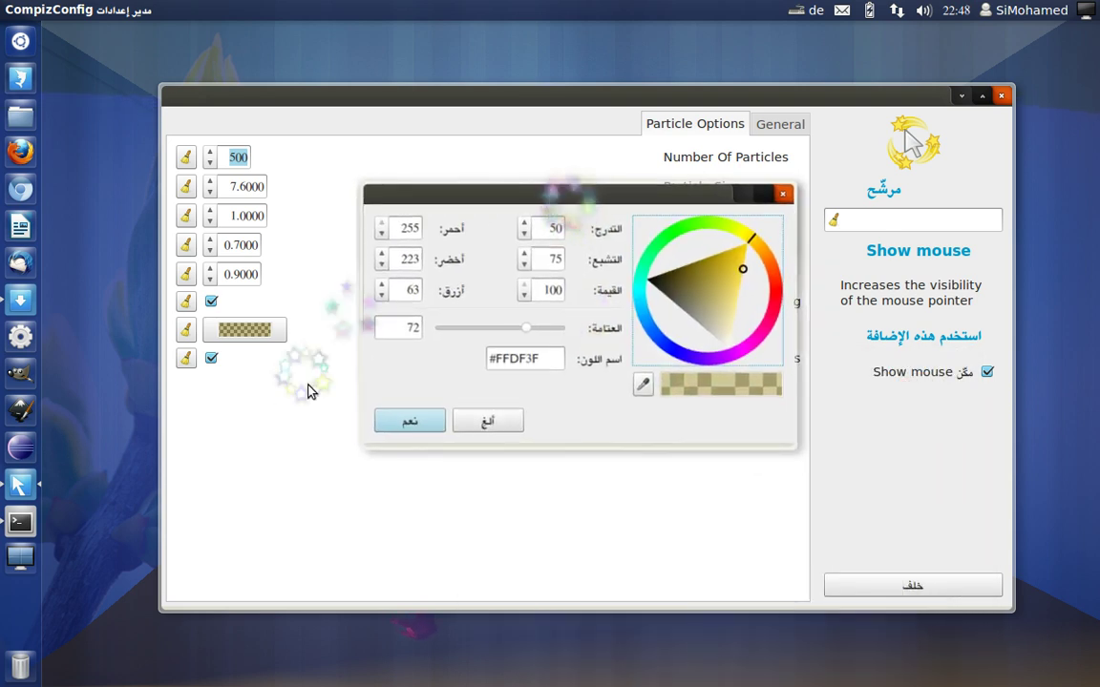
{"action": "left_click", "coordinate": [211, 359]}
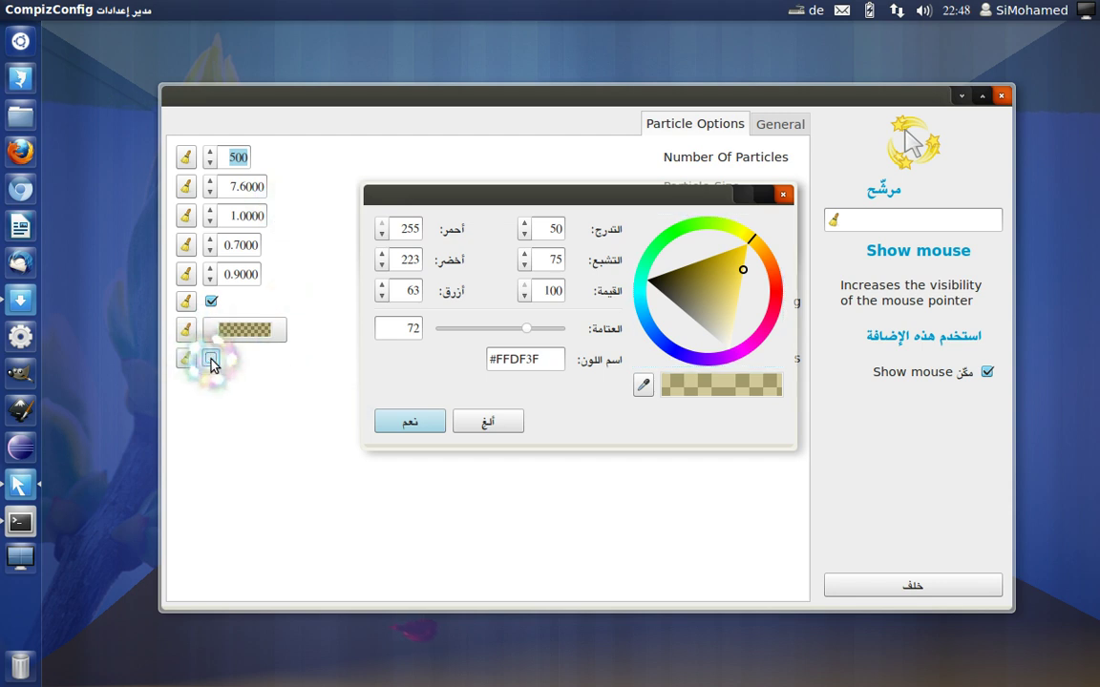
{"action": "left_click", "coordinate": [485, 425]}
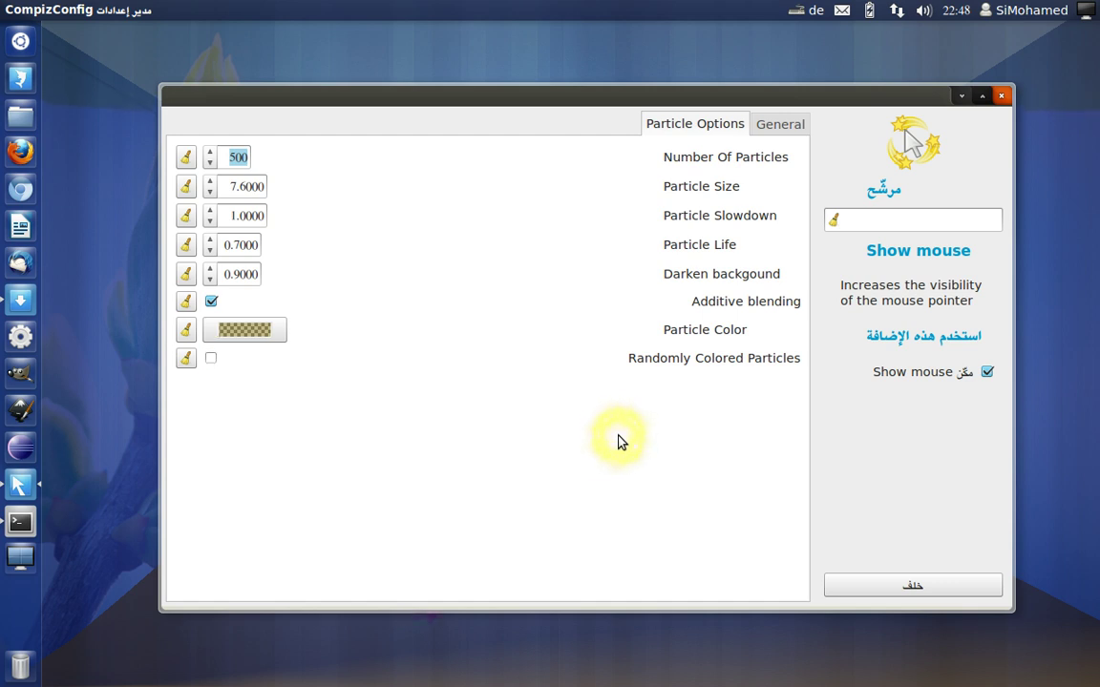
Return to the plugin overview and open the Enhanced Zoom Desktop plugin's Zoom In/Out settings.
{"action": "left_click", "coordinate": [894, 581]}
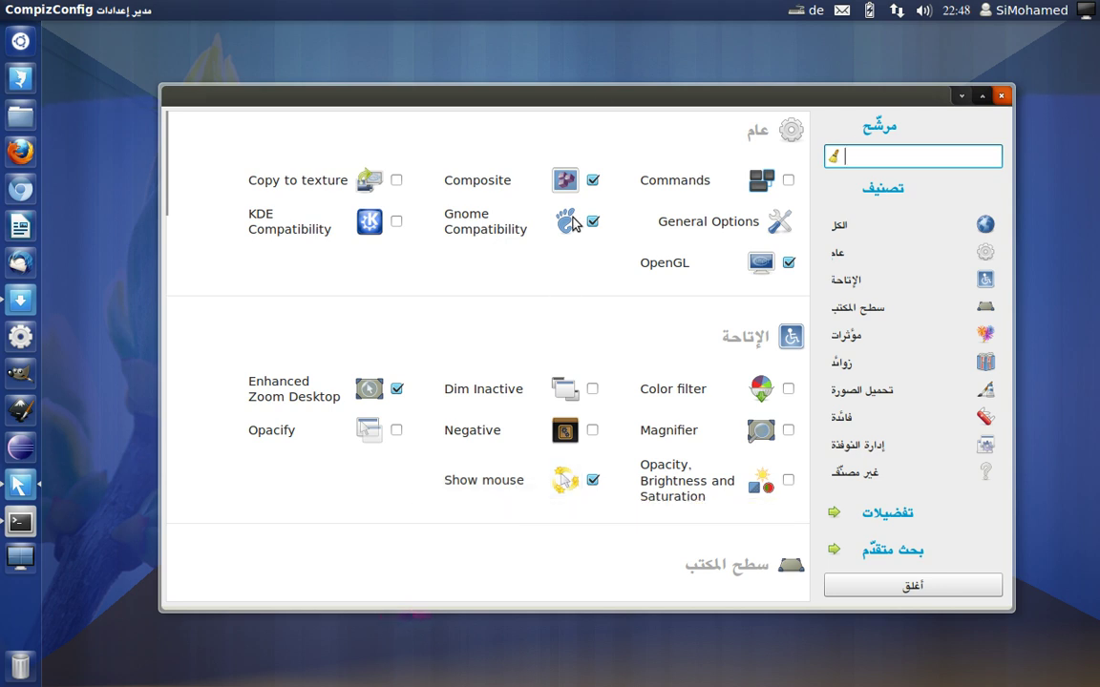
{"action": "left_click_drag", "start_coordinate": [602, 103], "coordinate": [590, 101]}
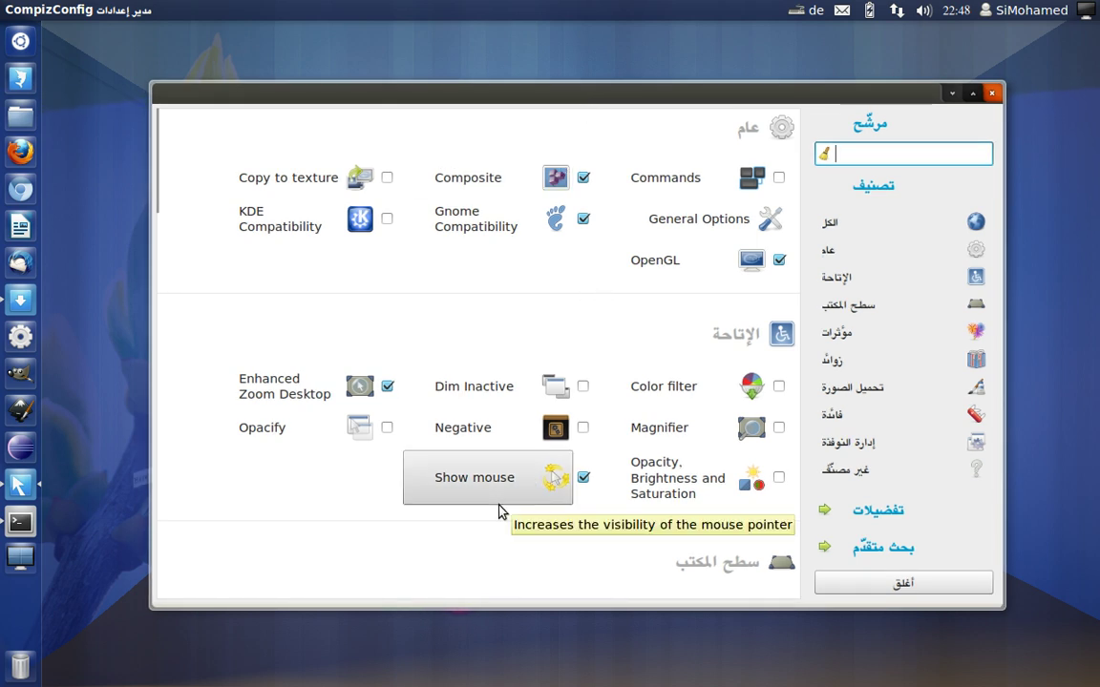
{"action": "left_click_drag", "start_coordinate": [638, 98], "coordinate": [622, 94]}
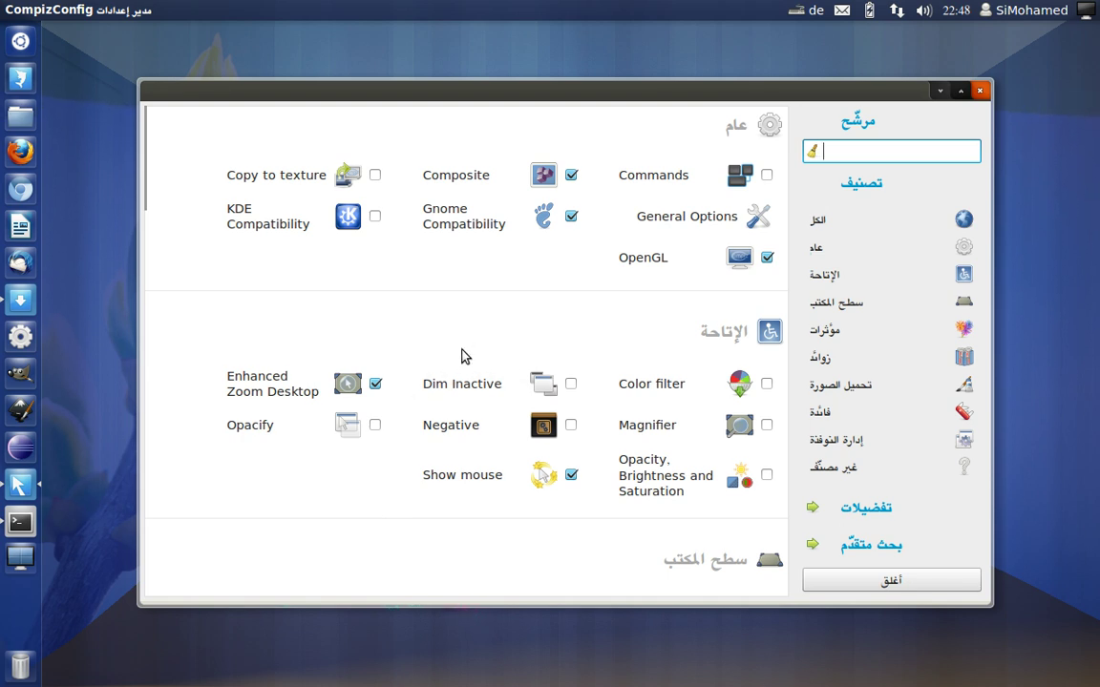
{"action": "left_click", "coordinate": [268, 392]}
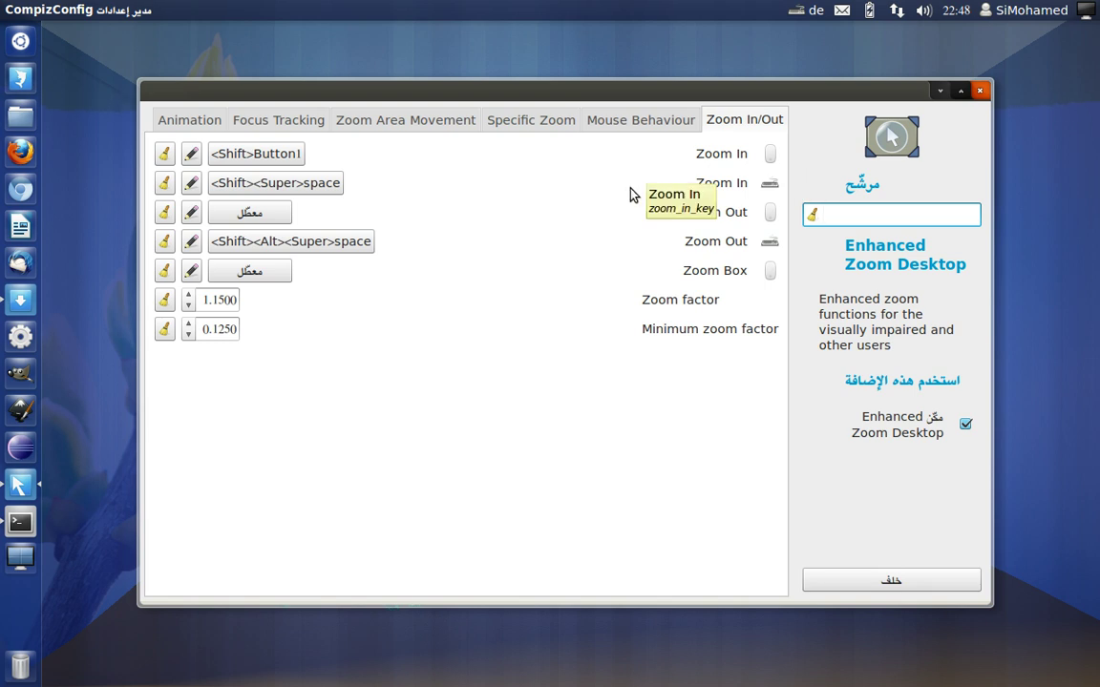
{"action": "left_click_drag", "start_coordinate": [421, 99], "coordinate": [496, 107]}
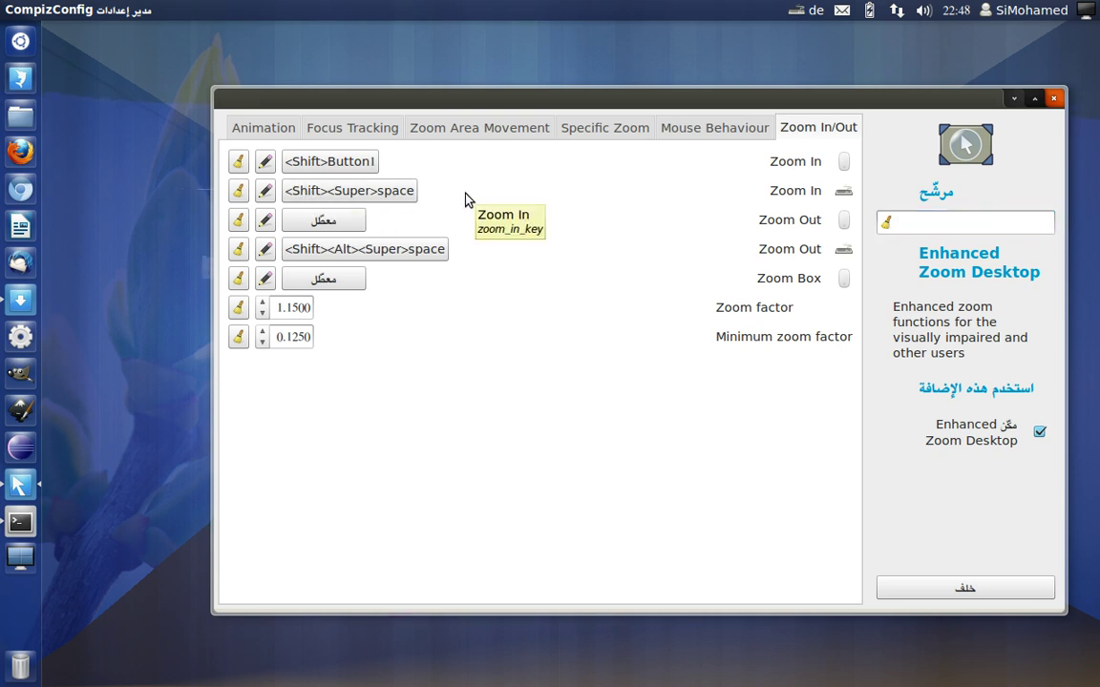
Zoom in on the desktop three increments around the Enhanced Zoom Desktop keyboard shortcuts.
{"action": "key", "text": "shift+super+space"}
{"action": "key", "text": "shift+super+space"}
{"action": "key", "text": "shift+super+space"}
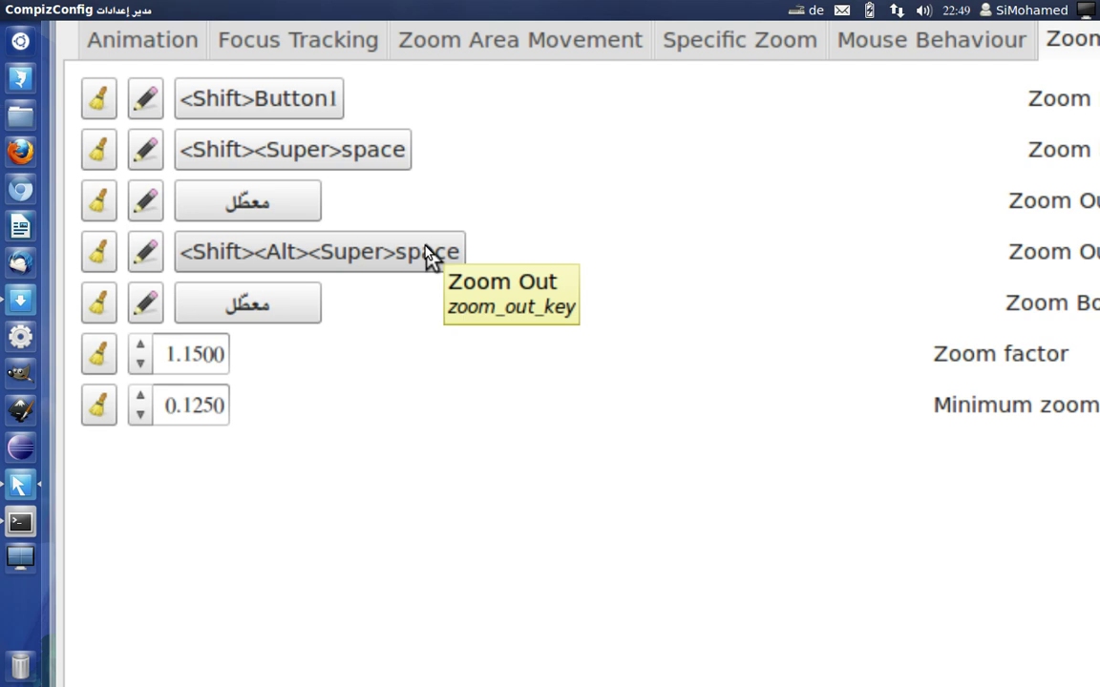
Zoom the desktop back out and look through the Enhanced Zoom Desktop plugin's Mouse Behaviour and Zoom Area Movement settings.
{"action": "key", "text": "shift+alt+super+space"}
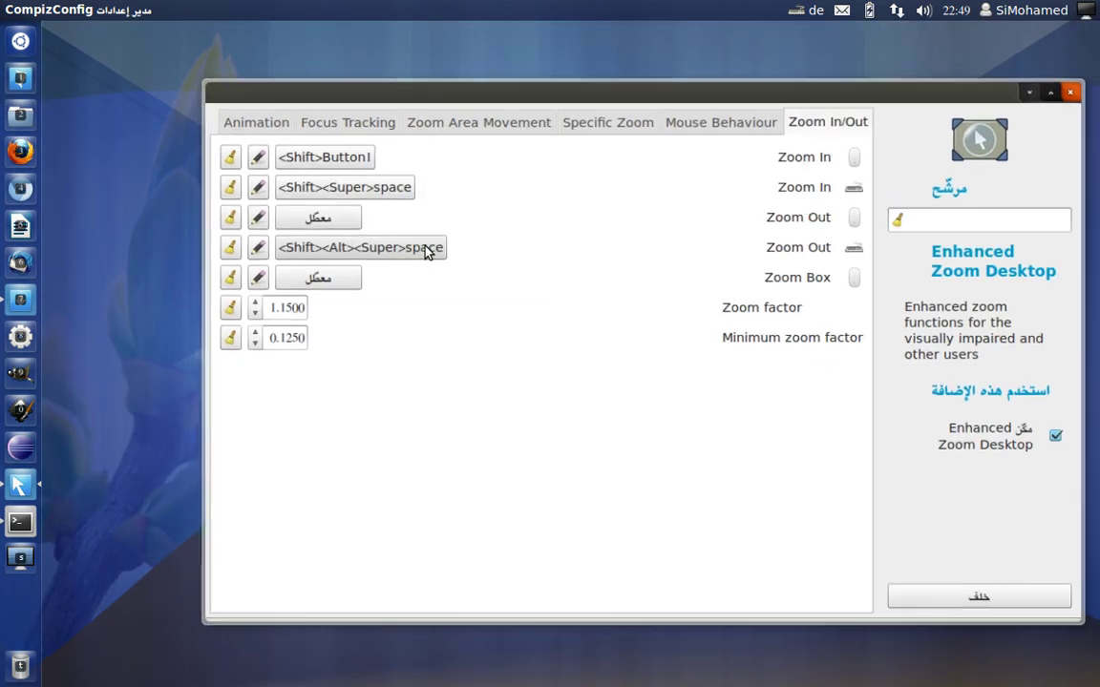
{"action": "left_click", "coordinate": [668, 128]}
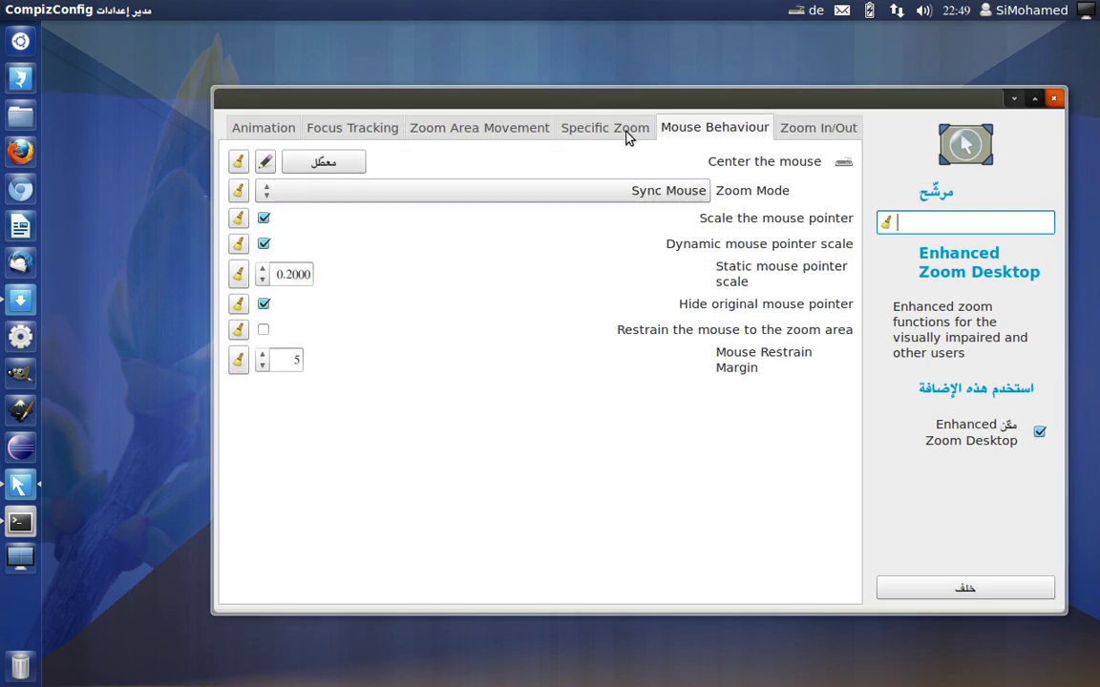
{"action": "left_click", "coordinate": [563, 127]}
{"action": "left_click", "coordinate": [531, 131]}
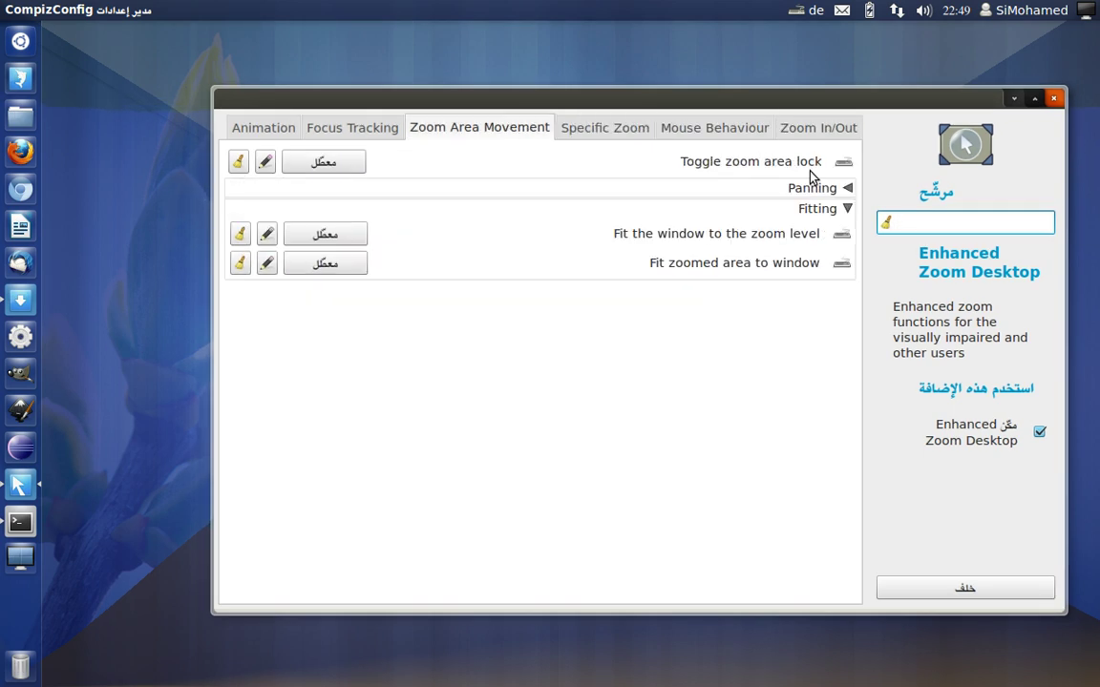
Return to the plugin overview, bring the desktop plugins around Desktop Cube and Expo into view, and reposition the settings window.
{"action": "left_click", "coordinate": [1000, 592]}
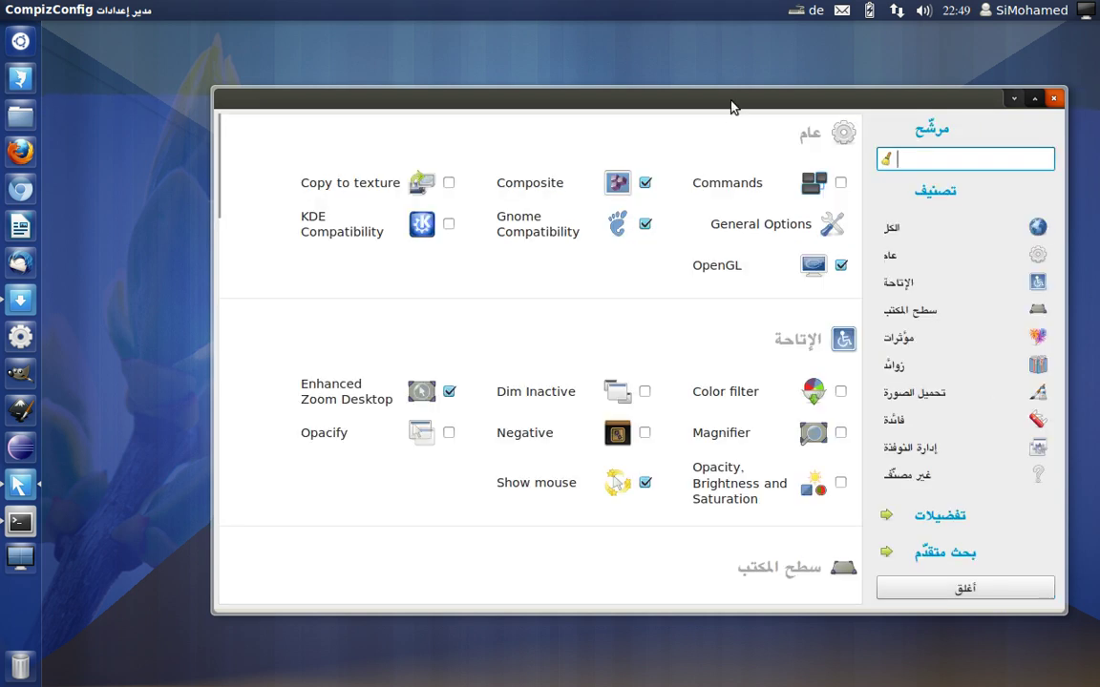
{"action": "left_click_drag", "start_coordinate": [724, 99], "coordinate": [657, 69]}
{"action": "scroll", "coordinate": [572, 374], "scroll_direction": "down", "scroll_amount": 5}
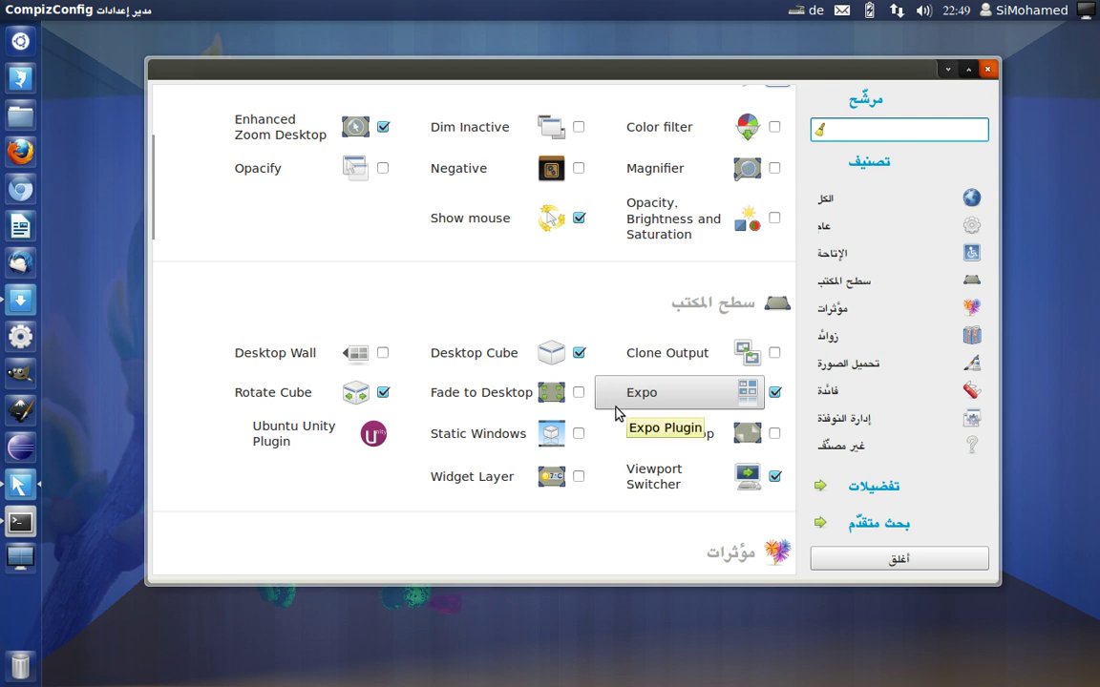
{"action": "left_click_drag", "start_coordinate": [666, 71], "coordinate": [649, 67]}
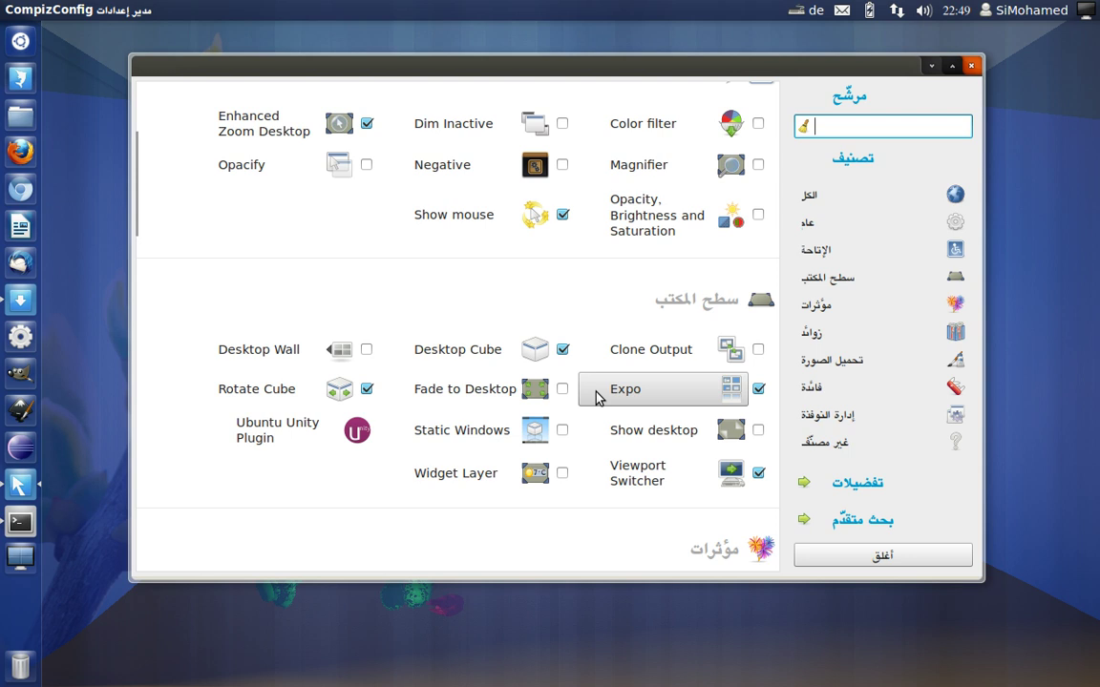
Minimize the settings window to show the aquarium on the bare desktop, and restore the window.
{"action": "left_click", "coordinate": [931, 67]}
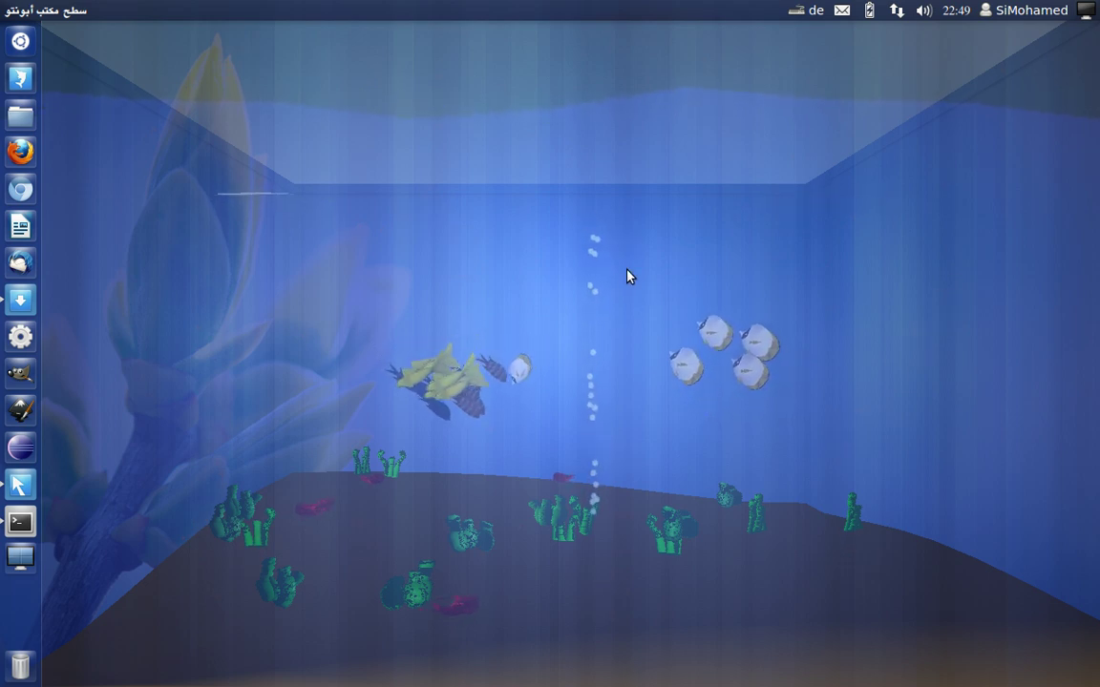
{"action": "mouse_move", "coordinate": [629, 277]}
{"action": "left_mouse_down"}
{"action": "mouse_move", "coordinate": [592, 287]}
{"action": "mouse_move", "coordinate": [726, 262]}
{"action": "mouse_move", "coordinate": [764, 267]}
{"action": "mouse_move", "coordinate": [628, 277]}
{"action": "mouse_move", "coordinate": [687, 281]}
{"action": "mouse_move", "coordinate": [627, 276]}
{"action": "left_mouse_up"}
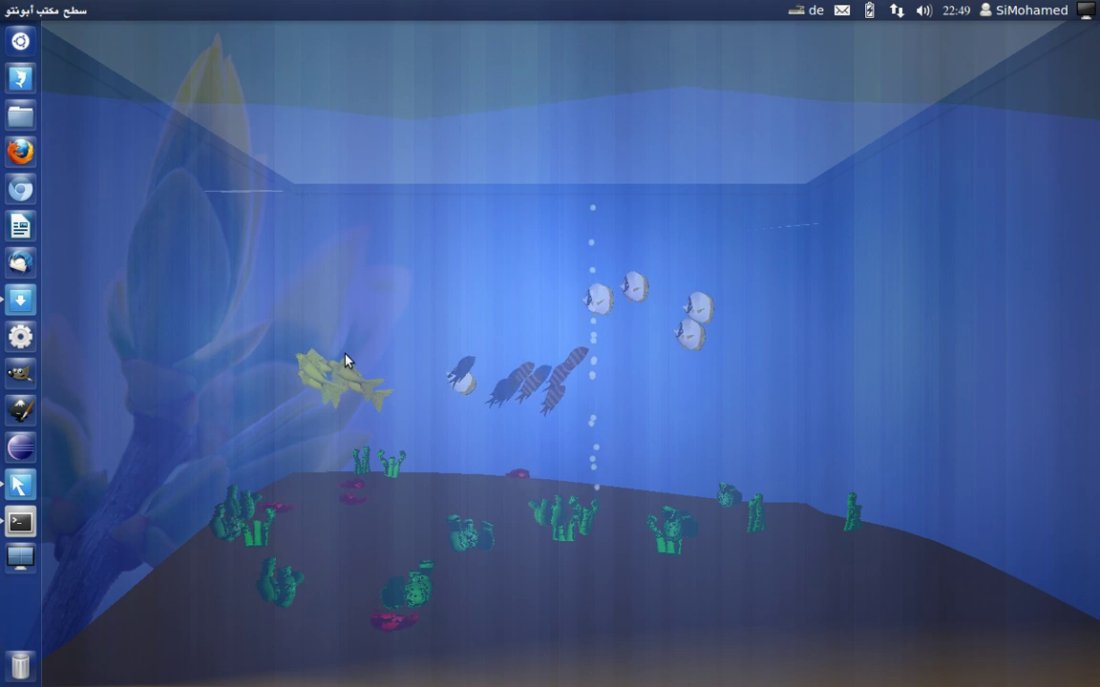
{"action": "left_click", "coordinate": [21, 488]}
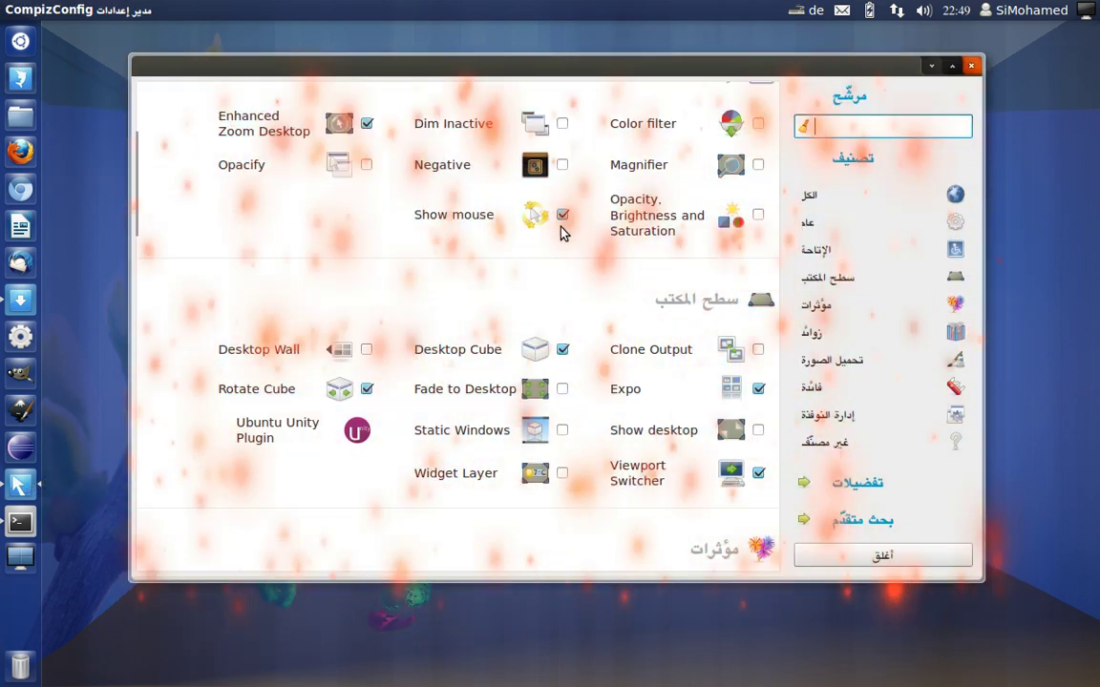
Move the settings window down and back up across the desktop to demonstrate the window movement effect.
{"action": "left_click_drag", "start_coordinate": [628, 66], "coordinate": [611, 387]}
{"action": "left_click_drag", "start_coordinate": [712, 392], "coordinate": [714, 124]}
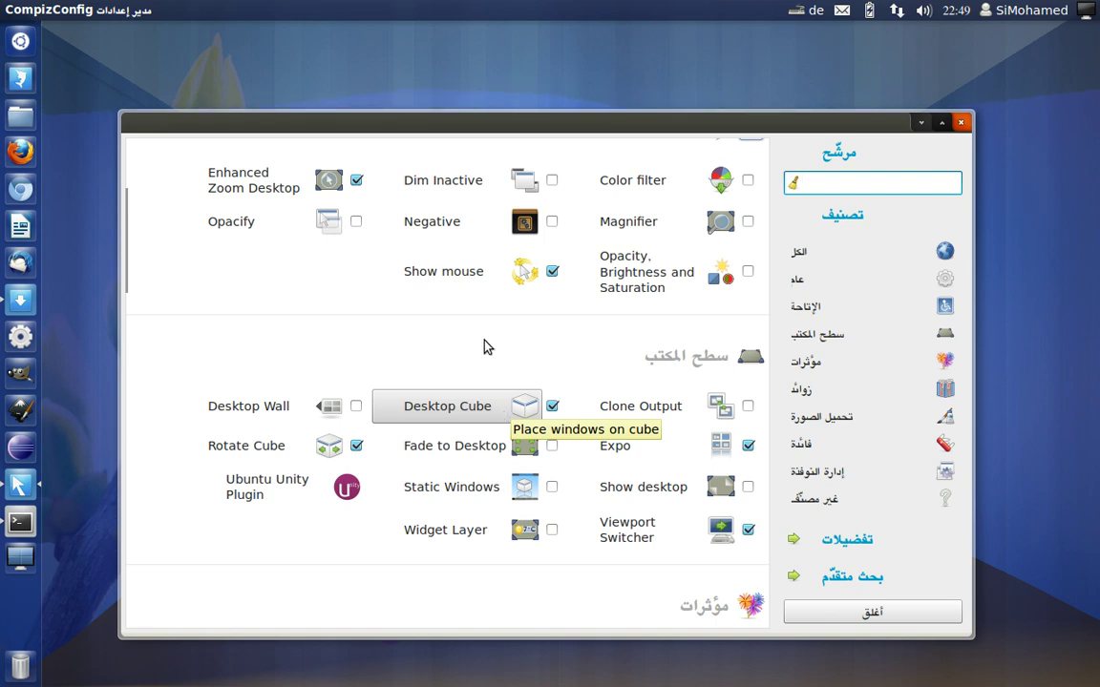
{"action": "left_click_drag", "start_coordinate": [561, 127], "coordinate": [567, 111]}
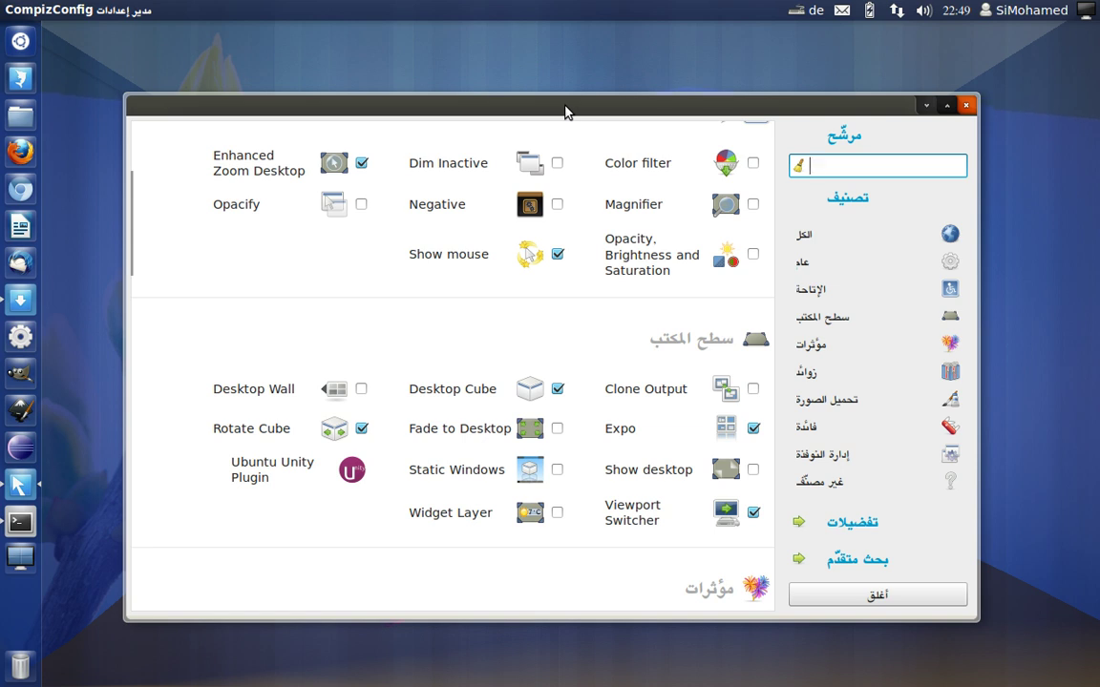
{"action": "left_click_drag", "start_coordinate": [564, 112], "coordinate": [563, 110]}
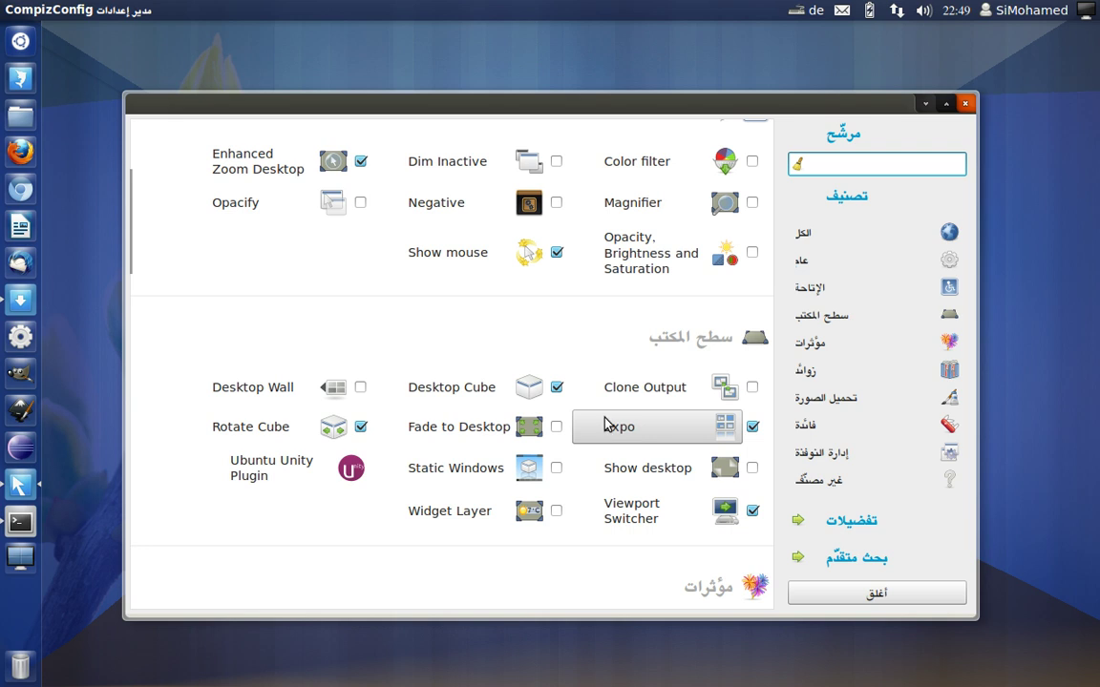
Open the General Options' Desktop Size settings and place the cursor in the Horizontal Virtual Size value.
{"action": "scroll", "coordinate": [650, 365], "scroll_direction": "up", "scroll_amount": 5}
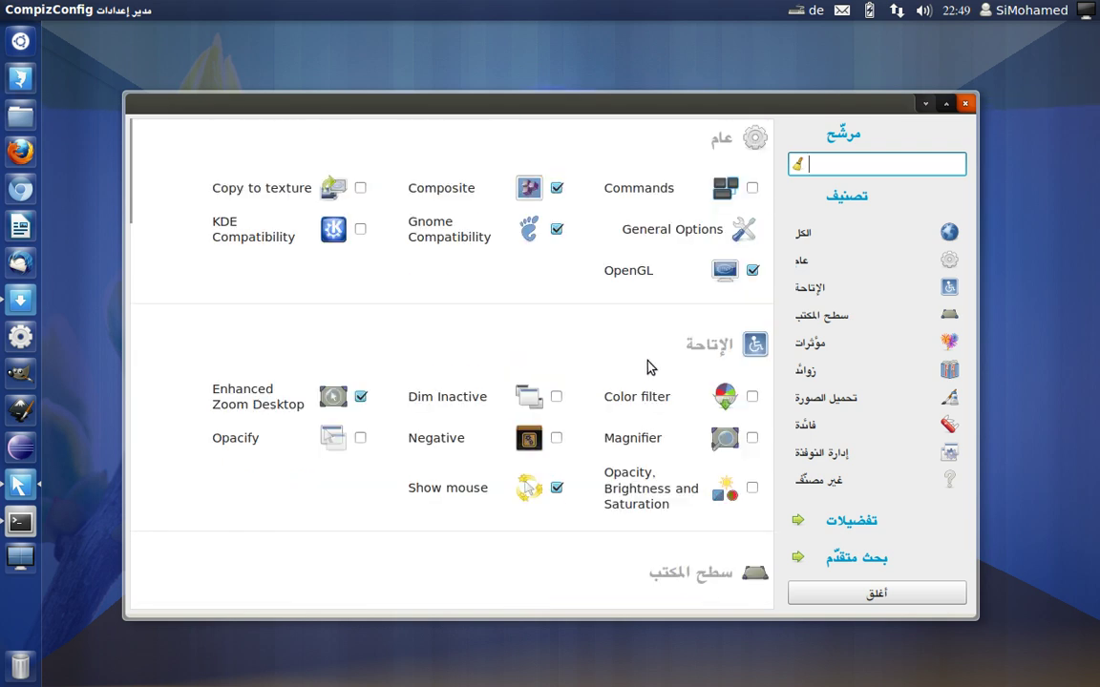
{"action": "left_click_drag", "start_coordinate": [629, 111], "coordinate": [620, 97]}
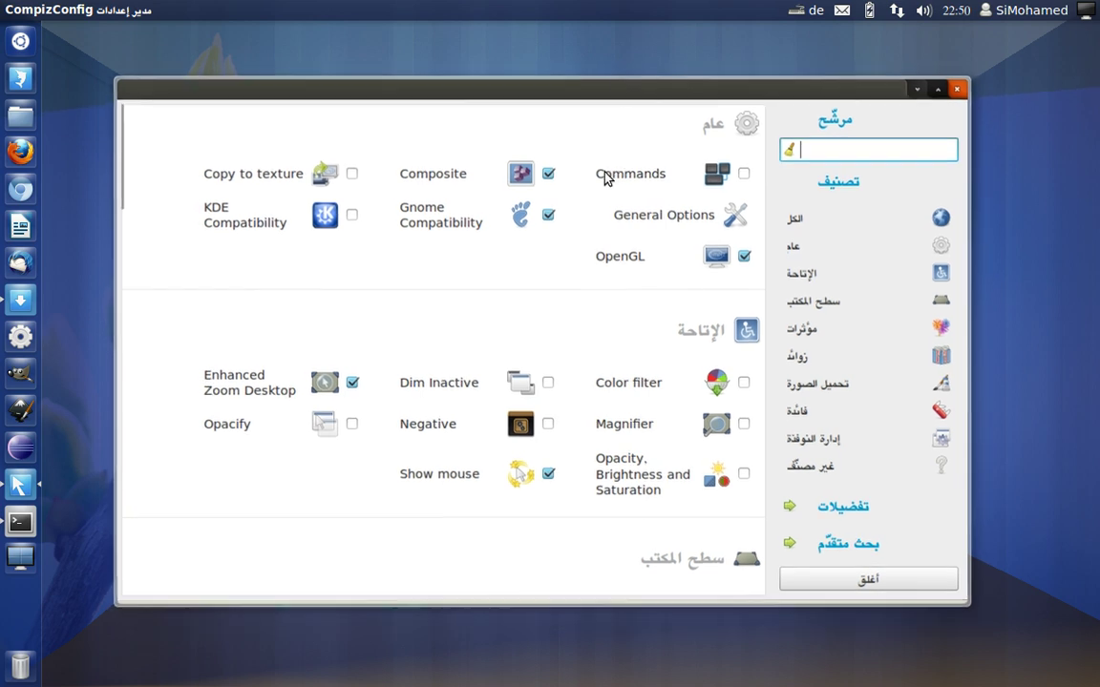
{"action": "left_click", "coordinate": [656, 222]}
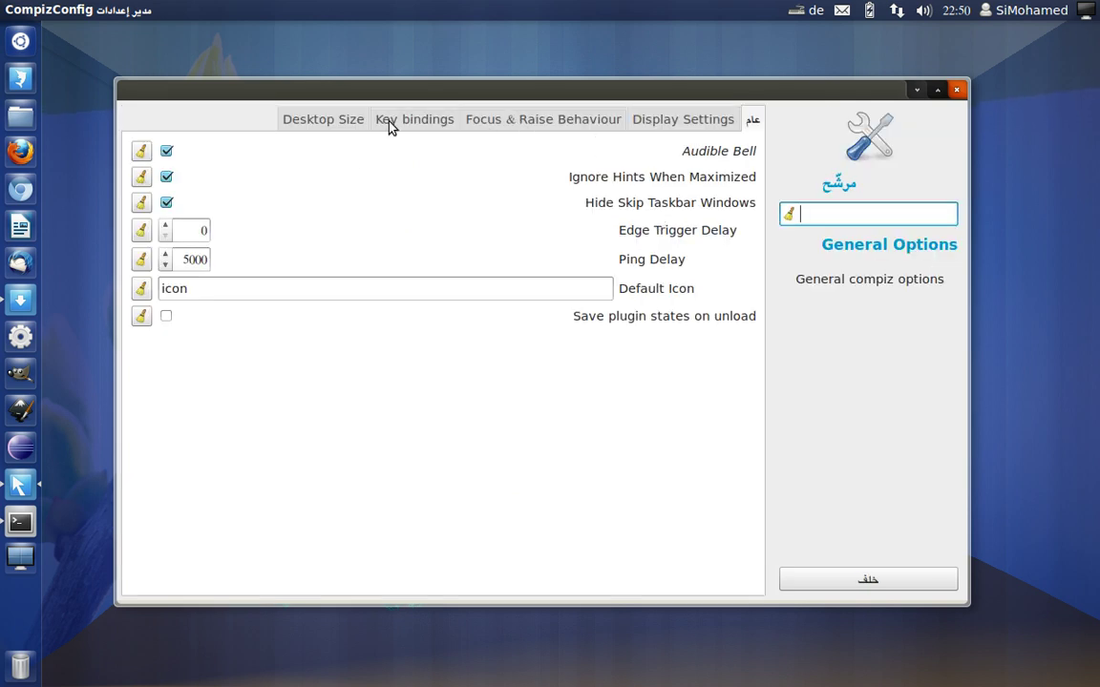
{"action": "left_click", "coordinate": [308, 123]}
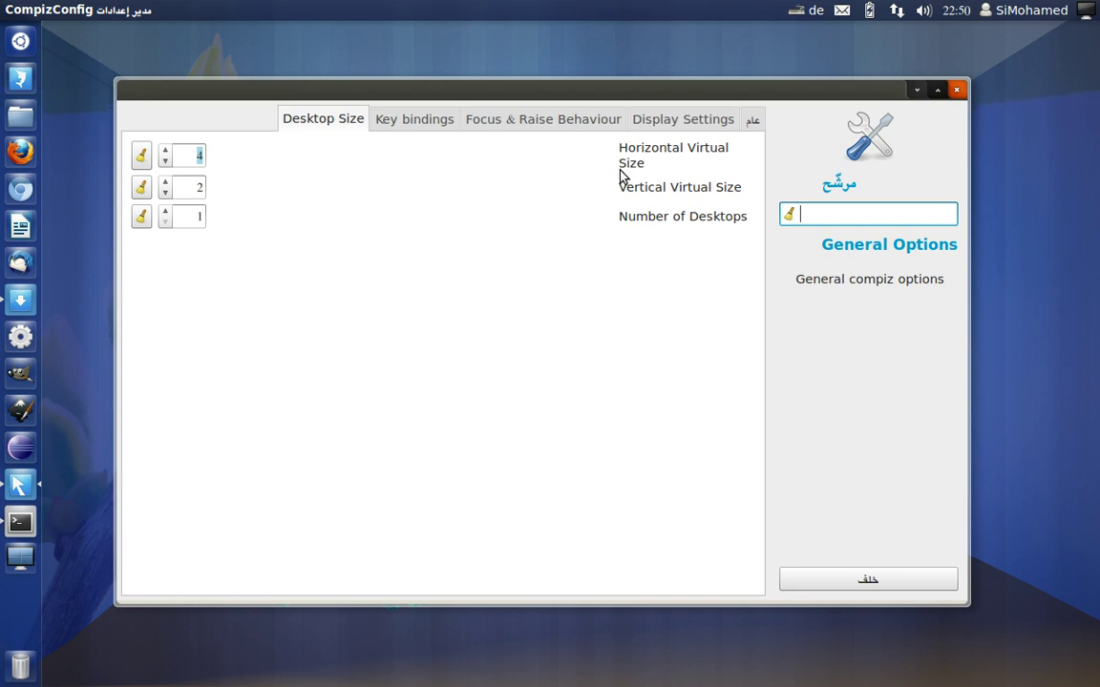
{"action": "left_click", "coordinate": [193, 153]}
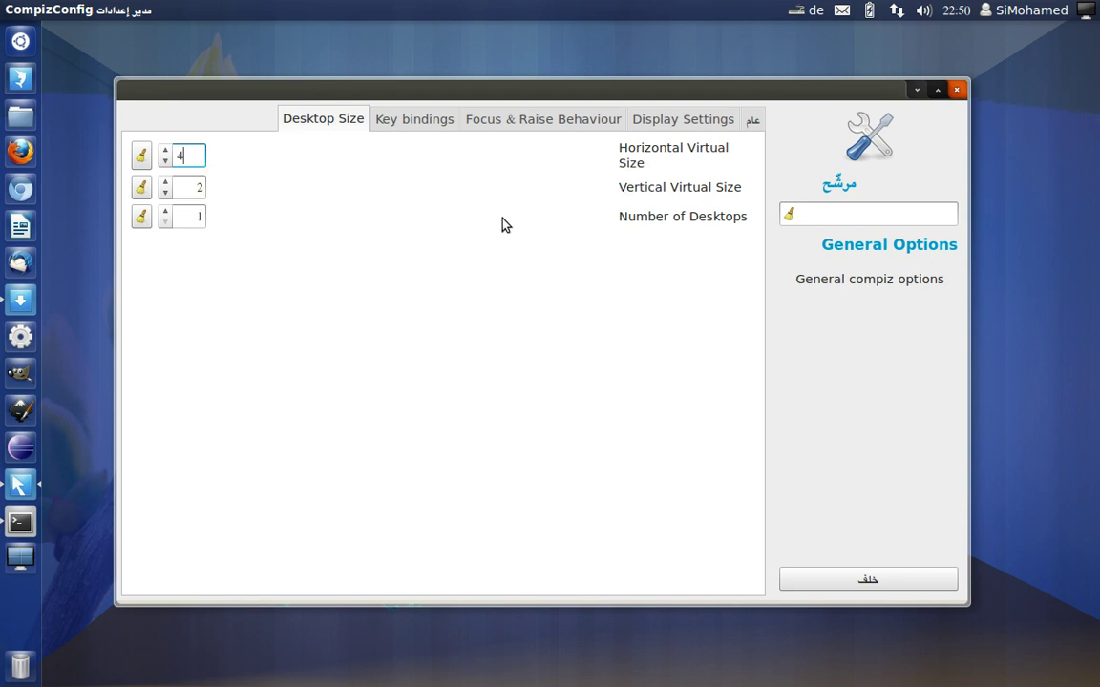
Return to the plugin overview and open the Rotate Cube plugin's bindings with the Rotate cube group expanded.
{"action": "left_click", "coordinate": [879, 582]}
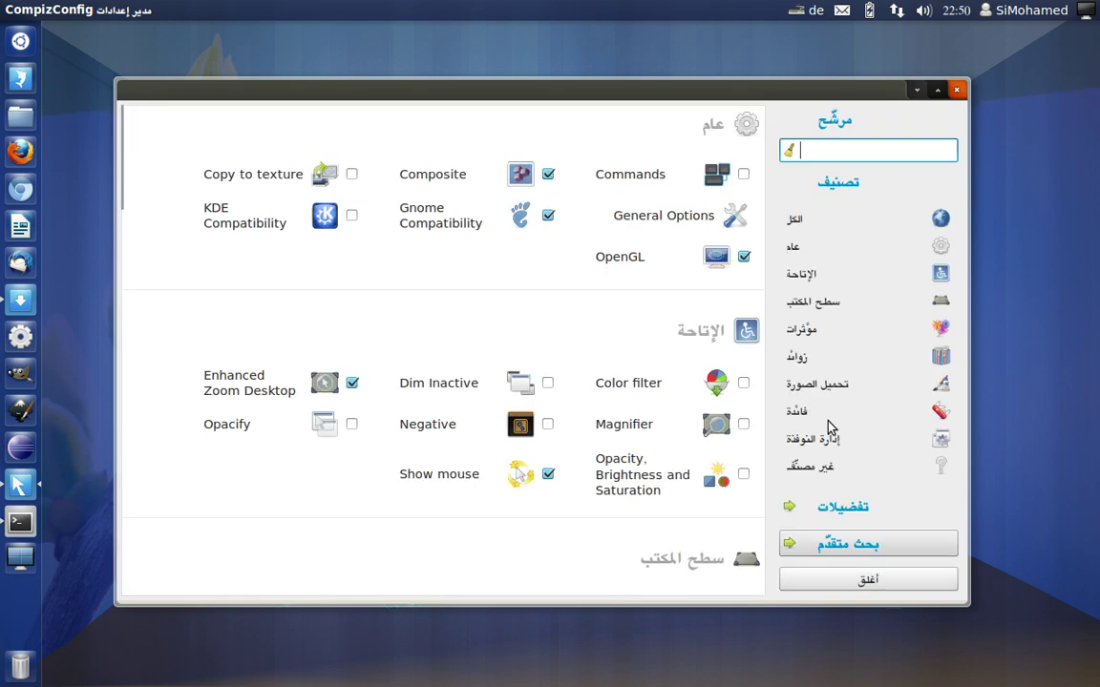
{"action": "scroll", "coordinate": [590, 396], "scroll_direction": "down", "scroll_amount": 5}
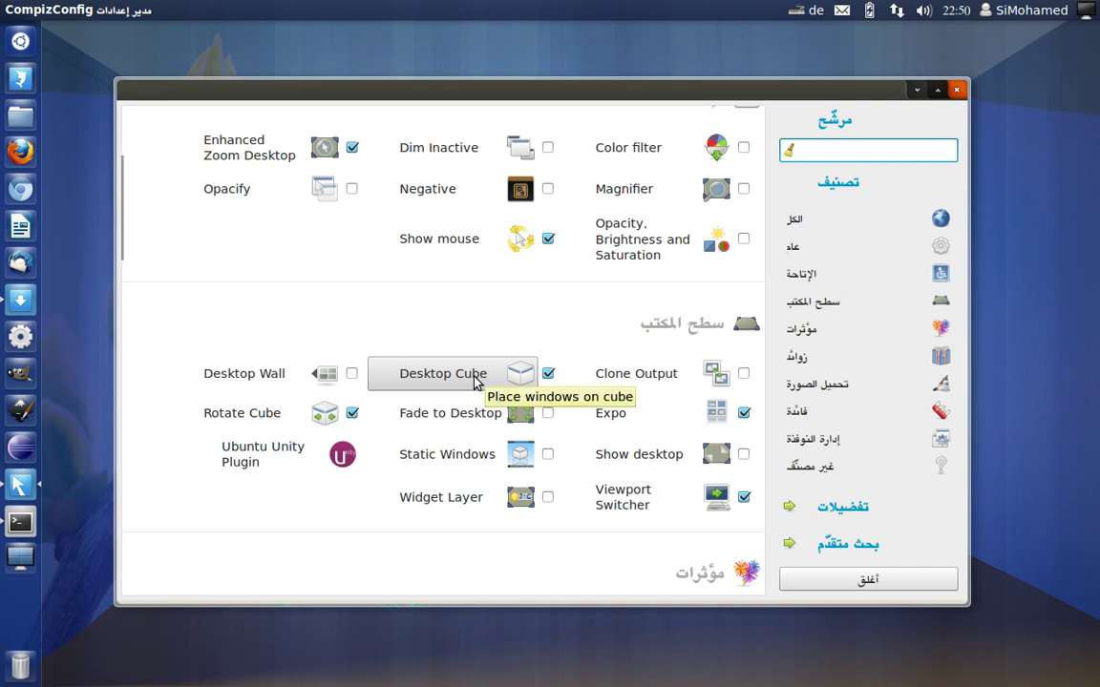
{"action": "mouse_move", "coordinate": [812, 92]}
{"action": "left_mouse_down"}
{"action": "mouse_move", "coordinate": [741, 386]}
{"action": "mouse_move", "coordinate": [799, 107]}
{"action": "left_mouse_up"}
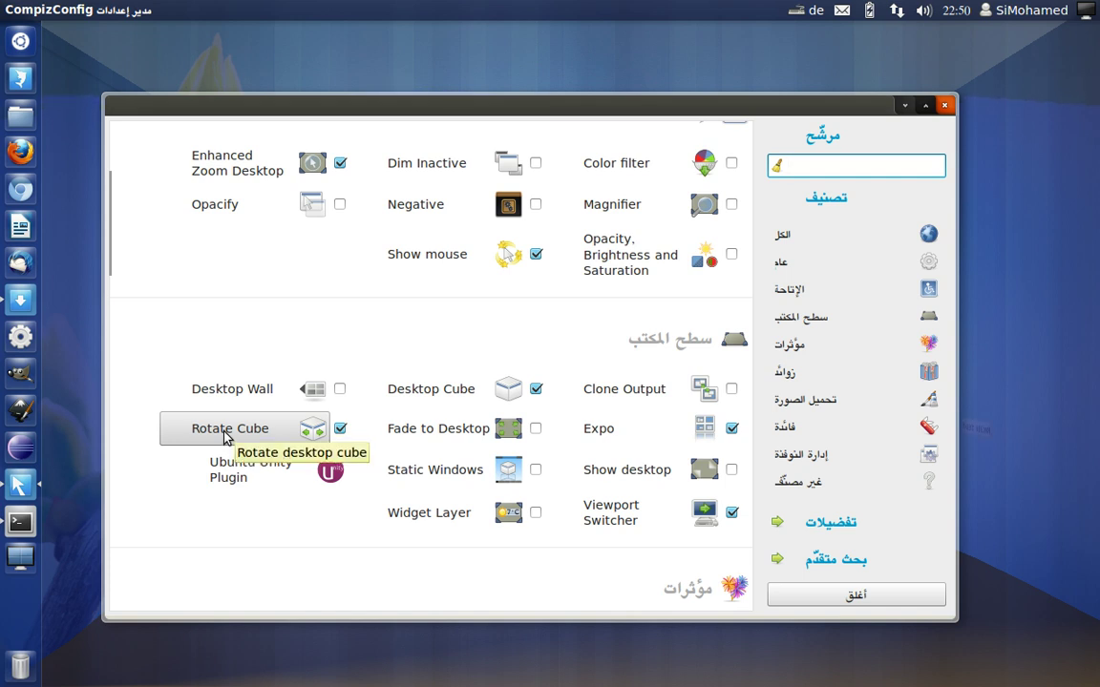
{"action": "left_click", "coordinate": [226, 436]}
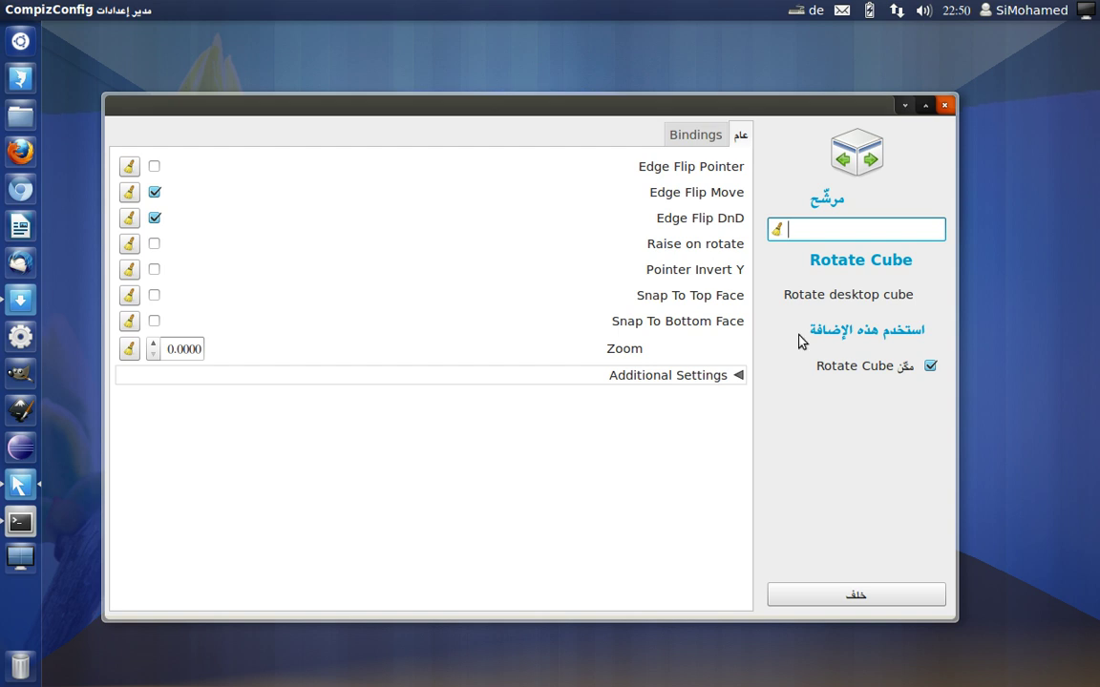
{"action": "left_click", "coordinate": [682, 131]}
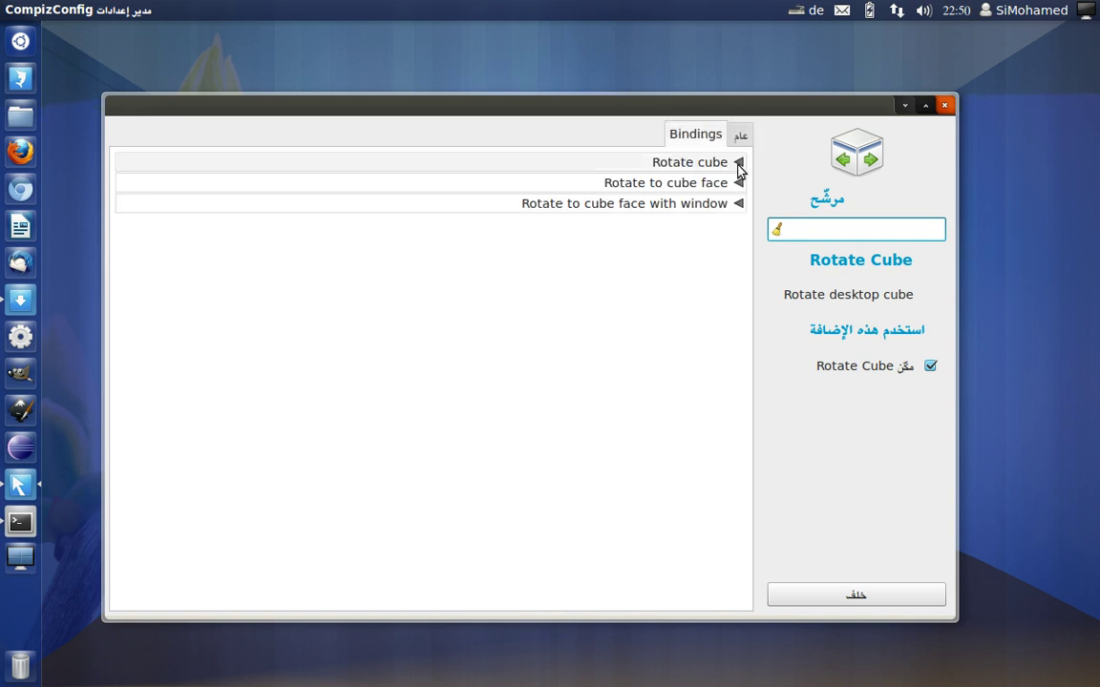
{"action": "left_click", "coordinate": [741, 164]}
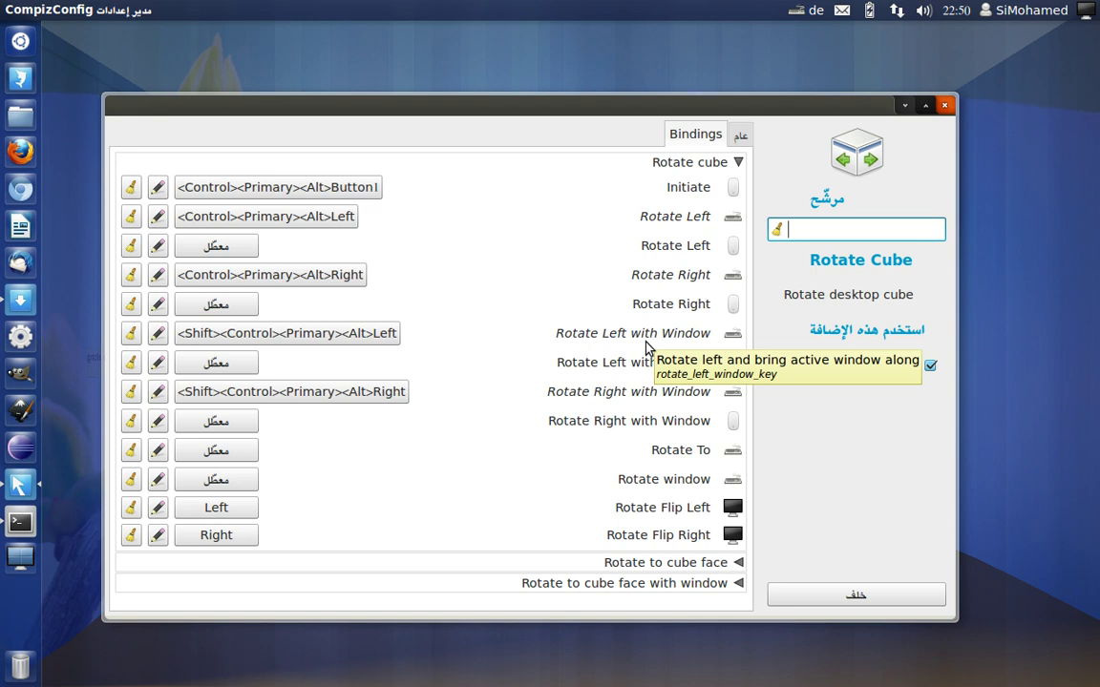
Leave the Rotate Cube settings and rotate the desktop cube left until the settings window's face is in front again.
{"action": "left_click", "coordinate": [740, 138]}
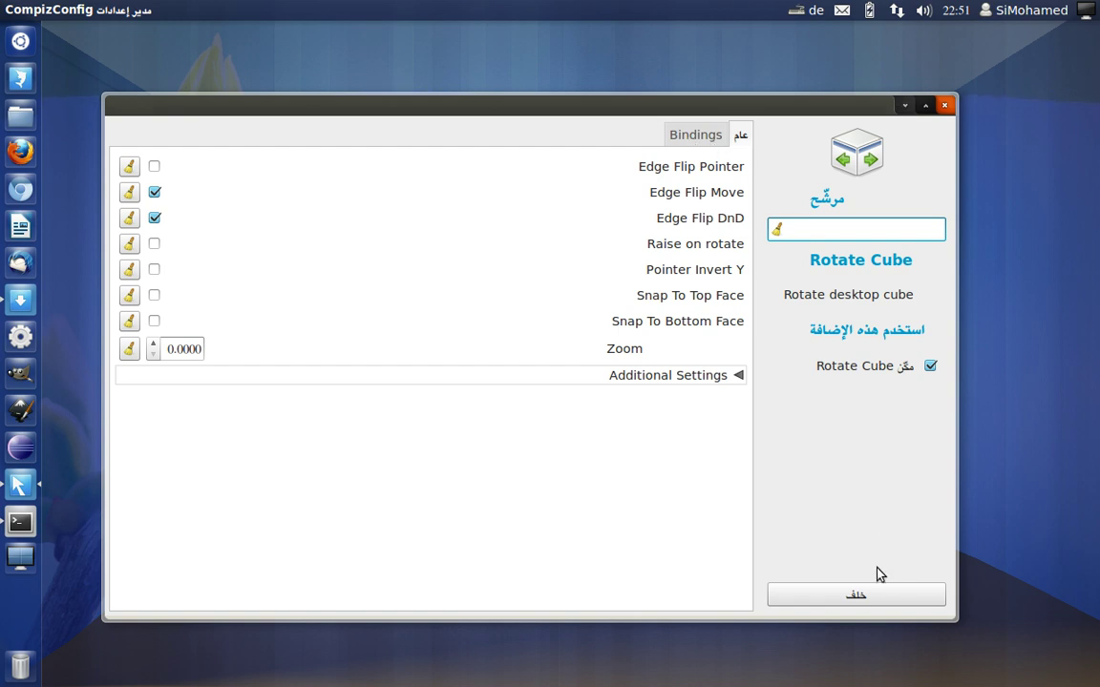
{"action": "left_click", "coordinate": [868, 599]}
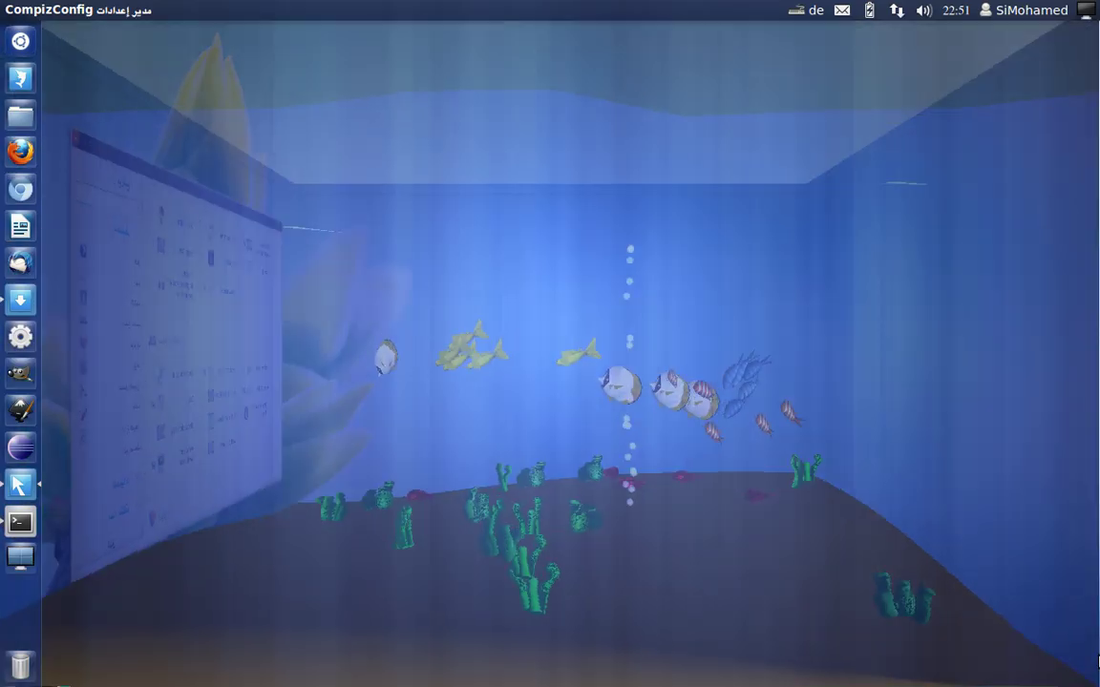
{"action": "key", "text": "ctrl+alt+Left"}
{"action": "key", "text": "ctrl+alt+Left"}
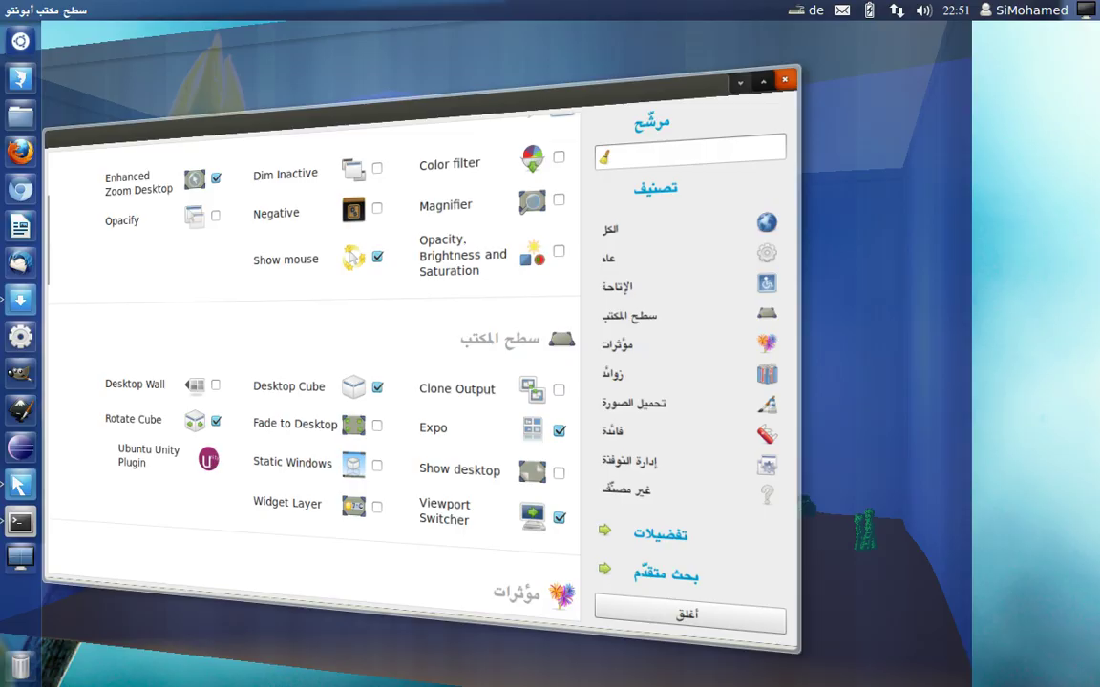
{"action": "key", "text": "ctrl+alt+Left"}
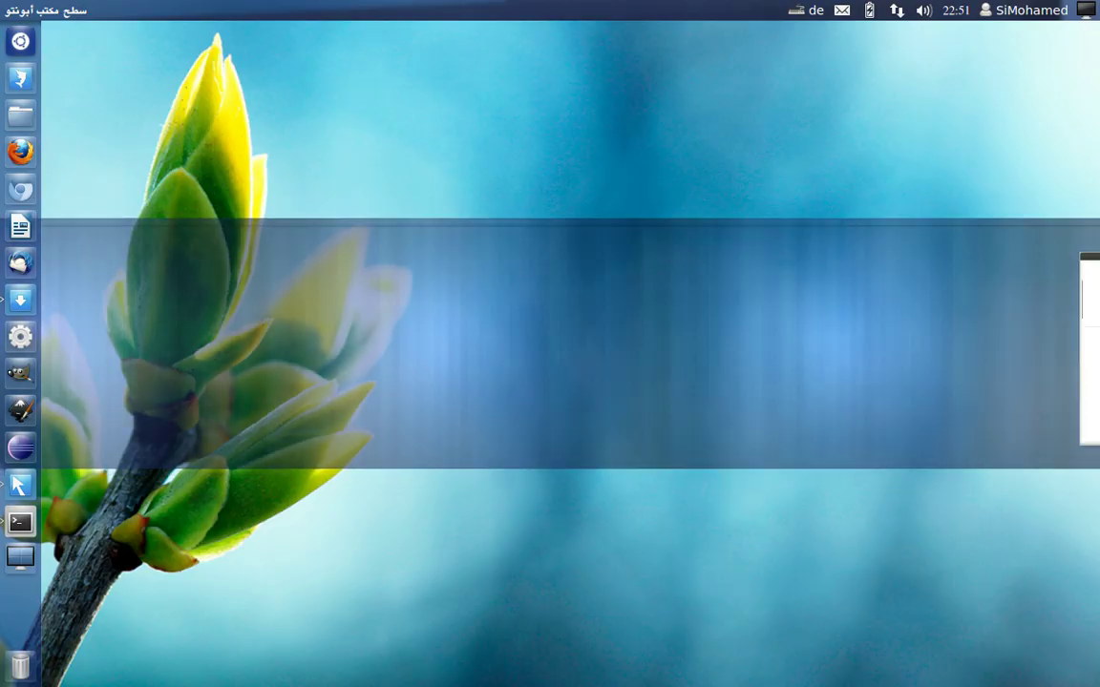
{"action": "key", "text": "ctrl+alt+Left"}
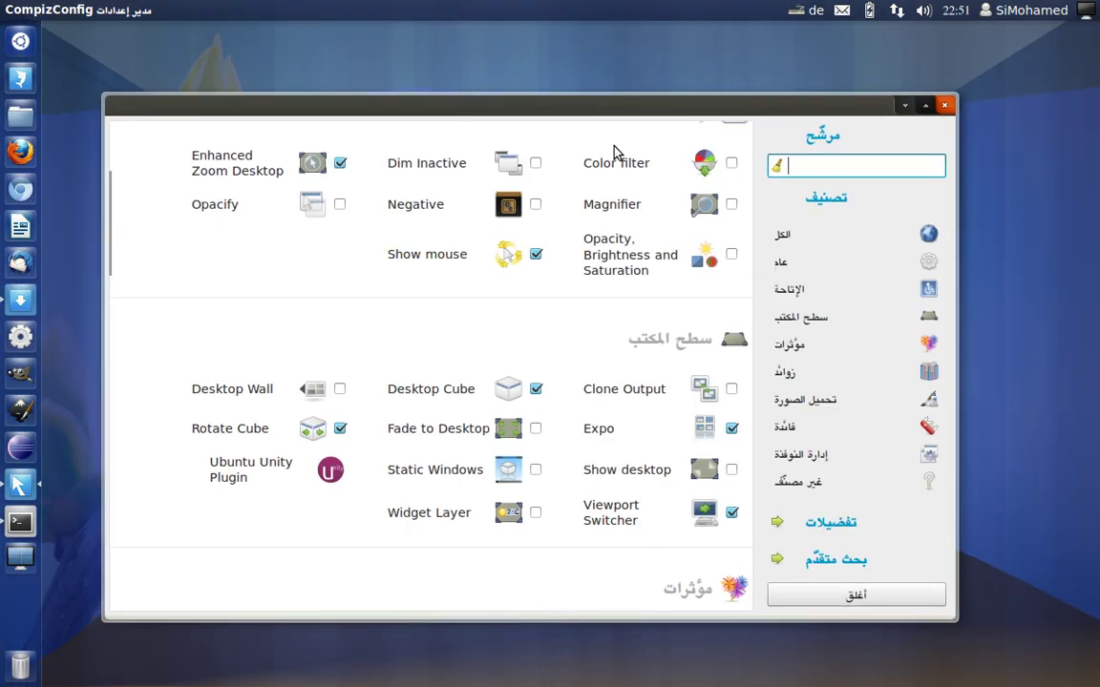
Look over the effects plugins in the overview, including 3D Windows, Cube Atlantis, and Cube Reflection and Deformation.
{"action": "left_click_drag", "start_coordinate": [605, 113], "coordinate": [618, 74]}
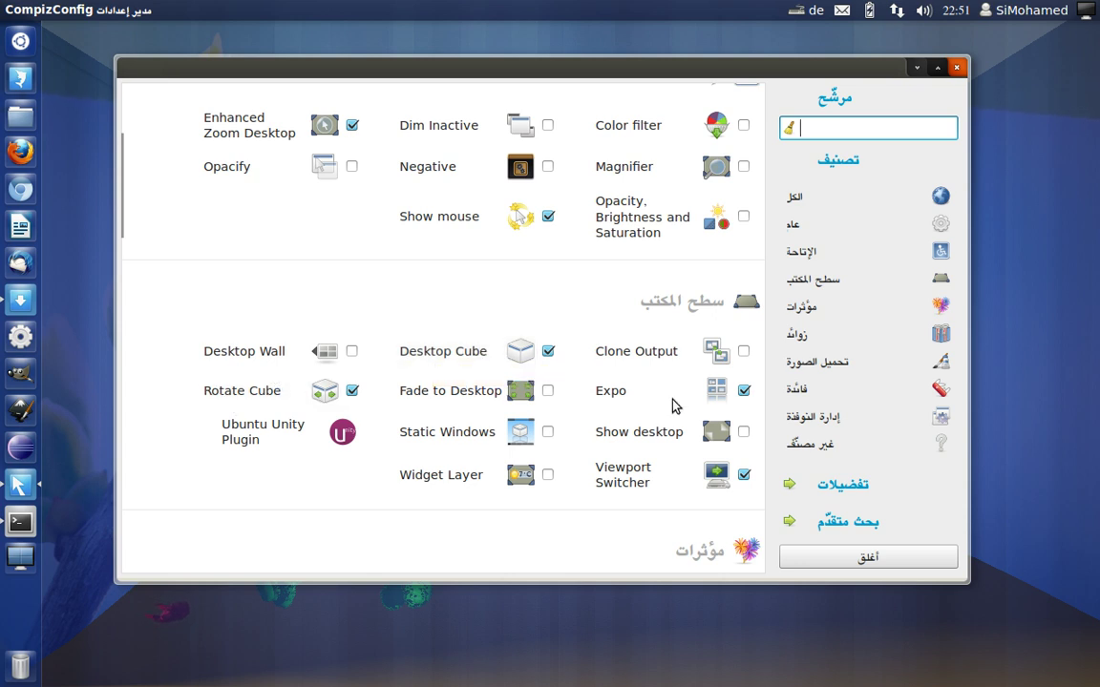
{"action": "scroll", "coordinate": [685, 420], "scroll_direction": "down", "scroll_amount": 3}
{"action": "scroll", "coordinate": [689, 430], "scroll_direction": "down", "scroll_amount": 3}
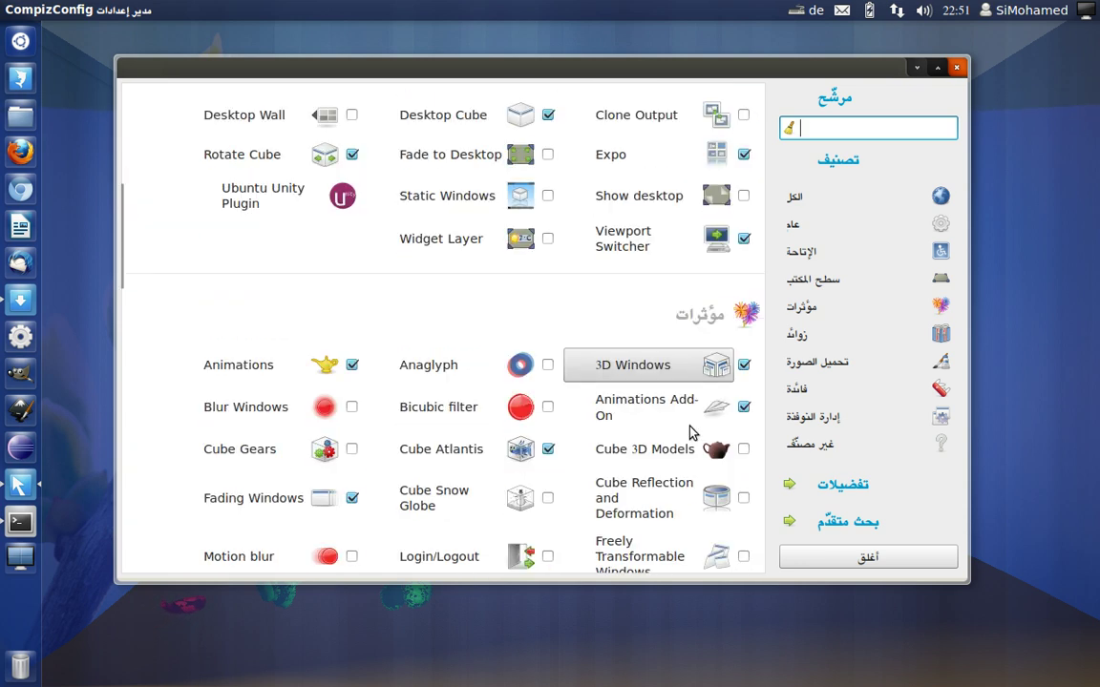
{"action": "left_click_drag", "start_coordinate": [740, 69], "coordinate": [757, 90]}
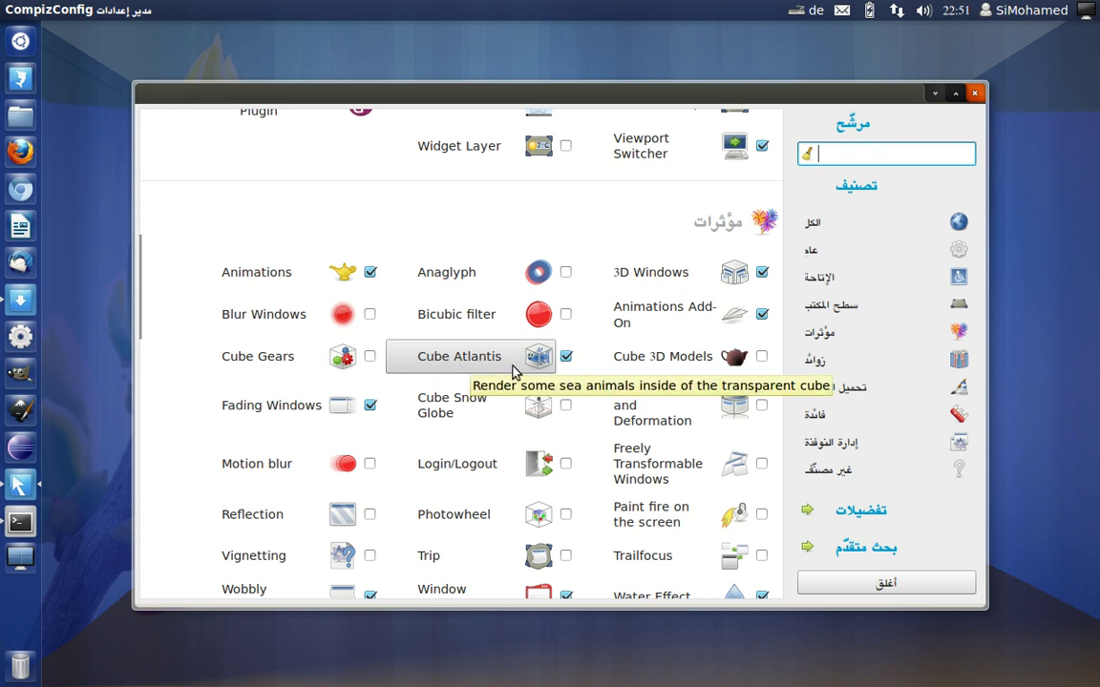
{"action": "mouse_move", "coordinate": [739, 96]}
{"action": "left_mouse_down"}
{"action": "mouse_move", "coordinate": [708, 99]}
{"action": "mouse_move", "coordinate": [730, 99]}
{"action": "left_mouse_up"}
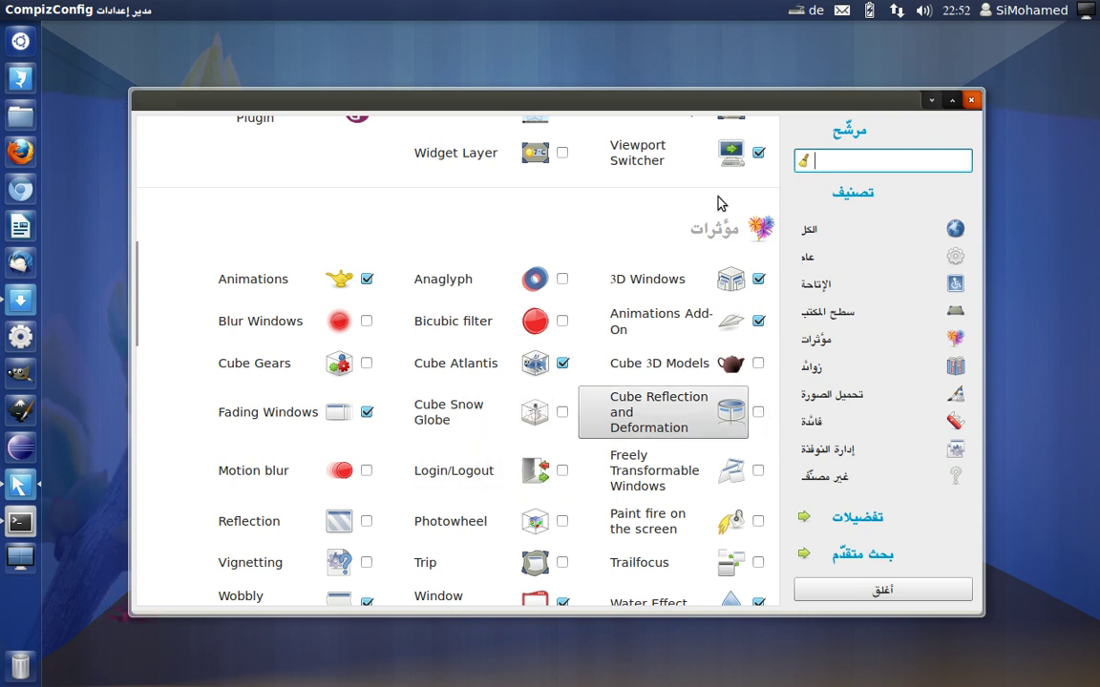
Go back to the Expo plugin in the overview, display the Expo view of all virtual desktops, and exit it.
{"action": "scroll", "coordinate": [715, 331], "scroll_direction": "up", "scroll_amount": 5}
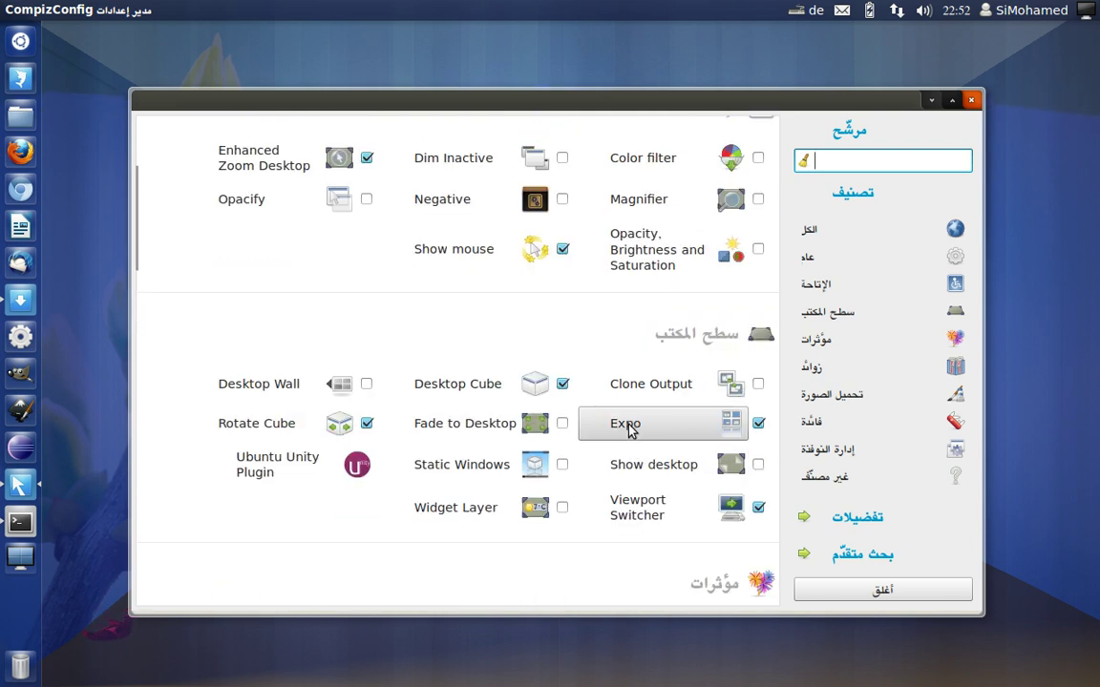
{"action": "key", "text": "super"}
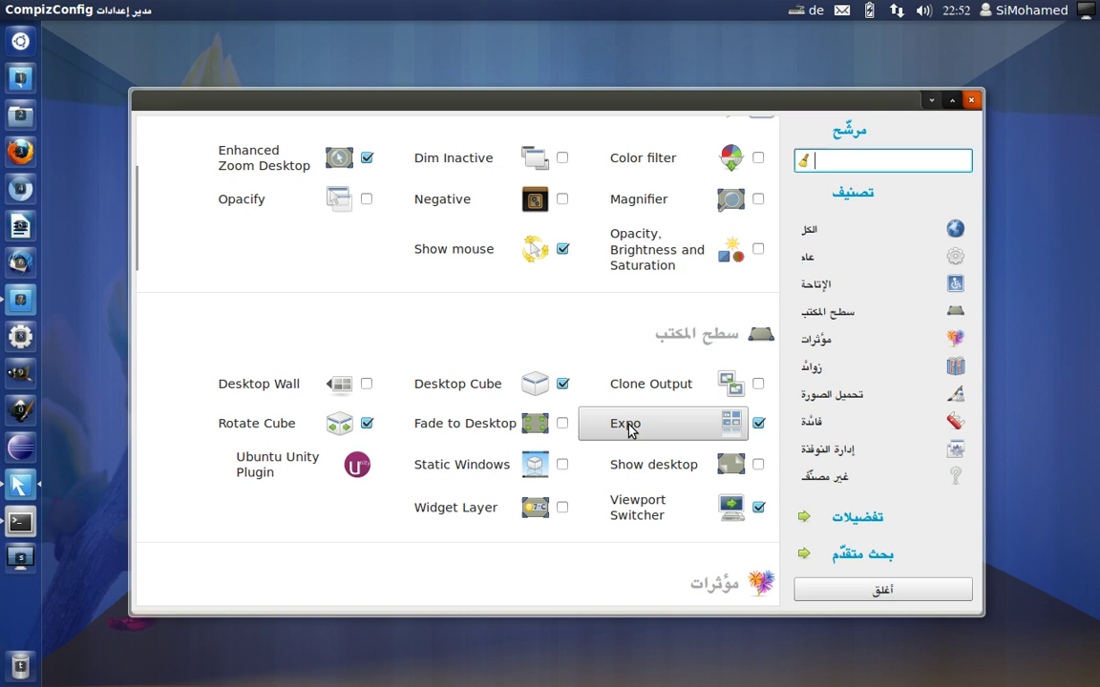
{"action": "key", "text": "super+e"}
{"action": "key", "text": "Escape"}
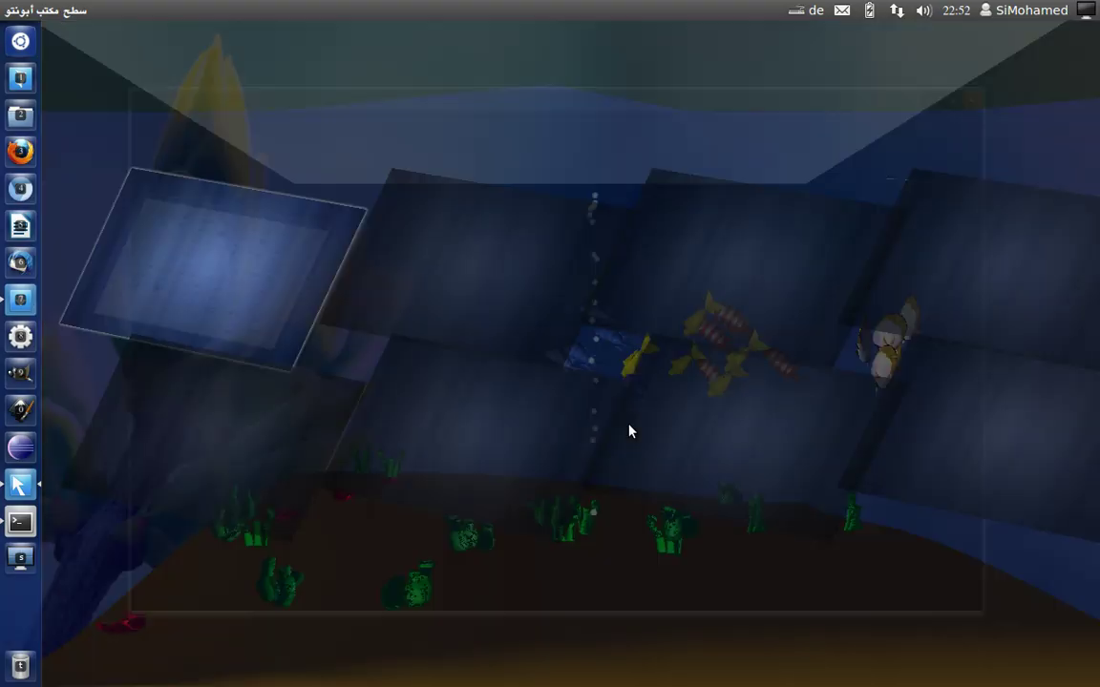
Display the Expo overview of all virtual desktops again and return to the plugin overview.
{"action": "key", "text": "super+e"}
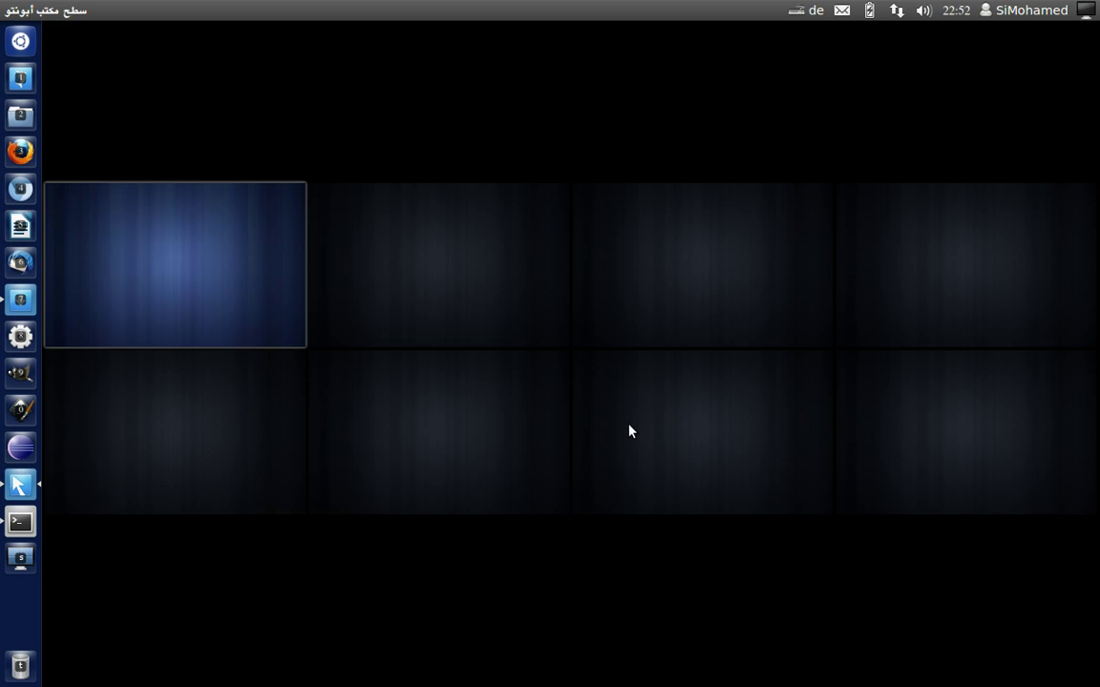
{"action": "key", "text": "Escape"}
{"action": "key", "text": "super+e"}
{"action": "key", "text": "Escape"}
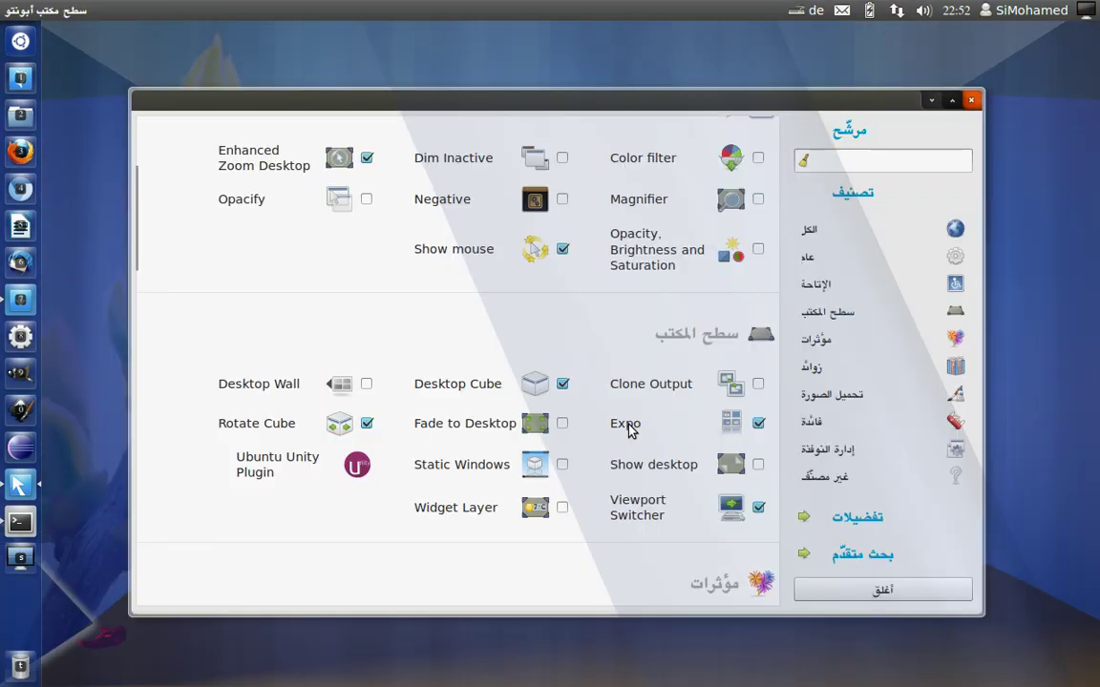
Bring up the effects plugins in the overview and demonstrate 3D Windows by rotating the desktop cube right and back left.
{"action": "scroll", "coordinate": [256, 414], "scroll_direction": "down", "scroll_amount": 2}
{"action": "scroll", "coordinate": [256, 414], "scroll_direction": "down", "scroll_amount": 5}
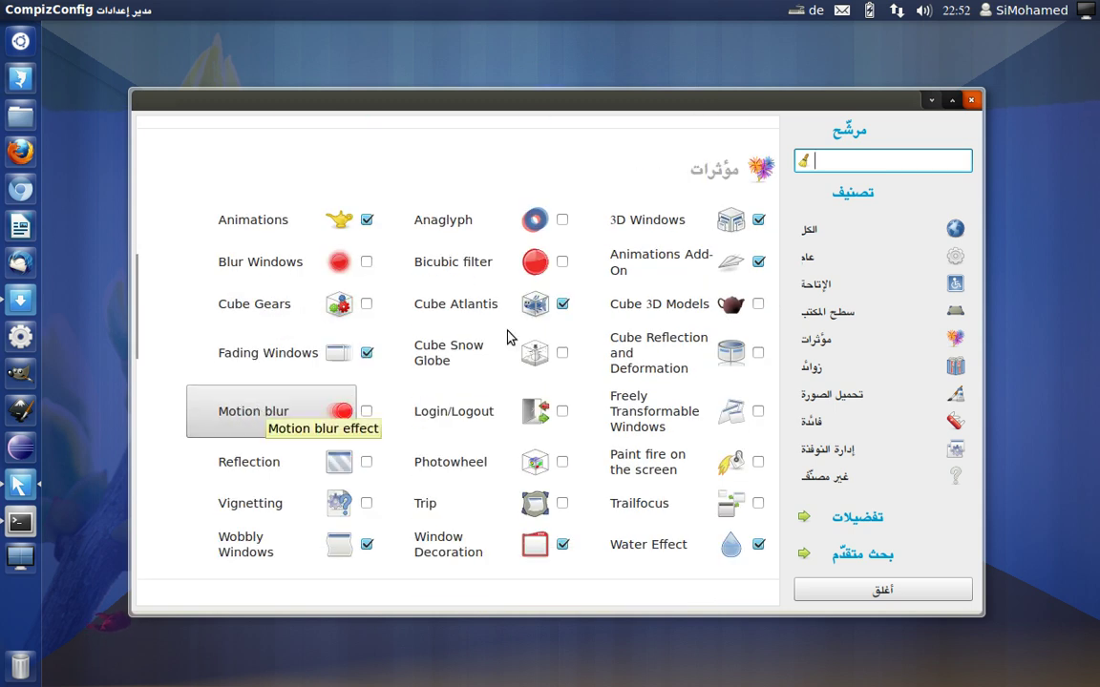
{"action": "left_click_drag", "start_coordinate": [559, 93], "coordinate": [557, 90]}
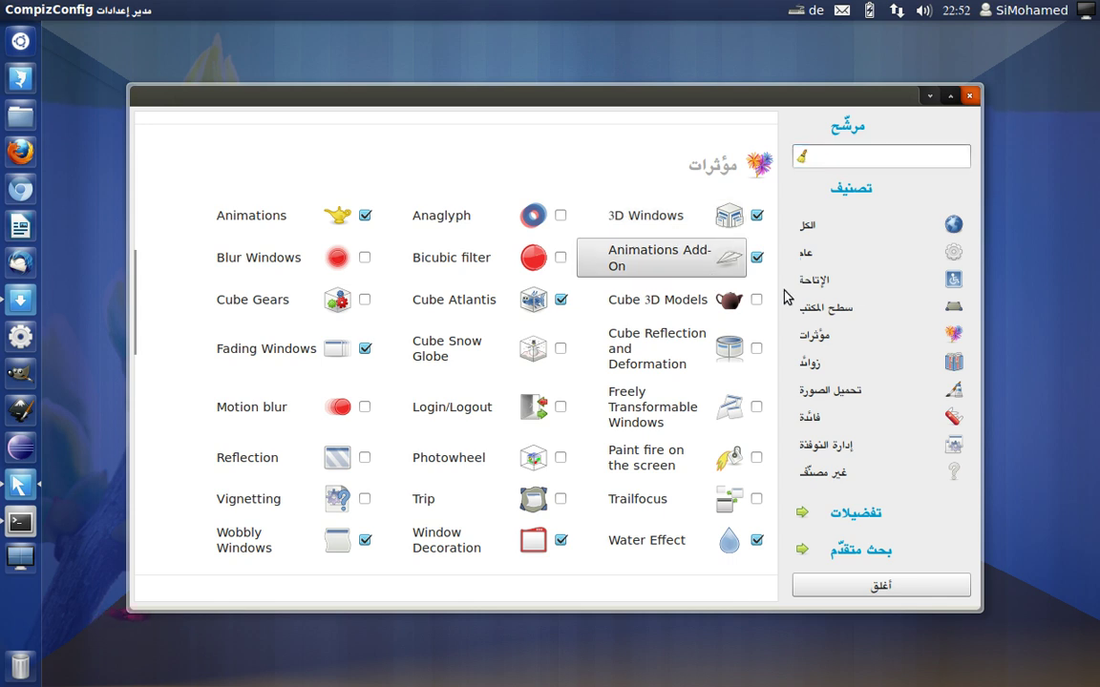
{"action": "key", "text": "ctrl+alt+Right"}
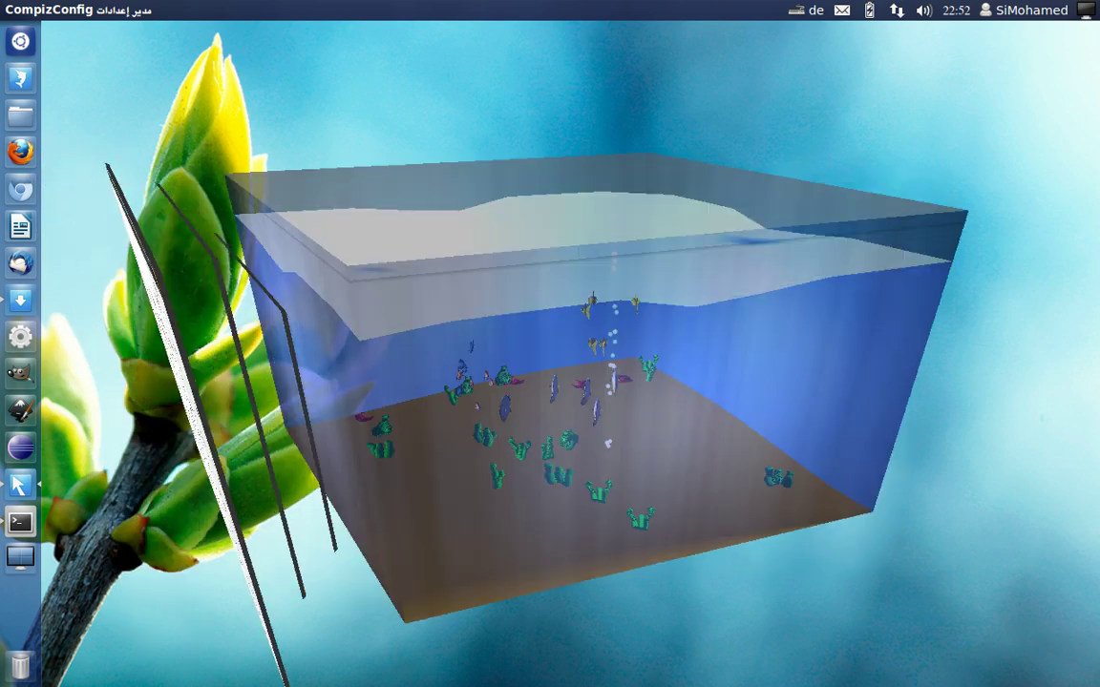
{"action": "key", "text": "ctrl+alt+Left"}
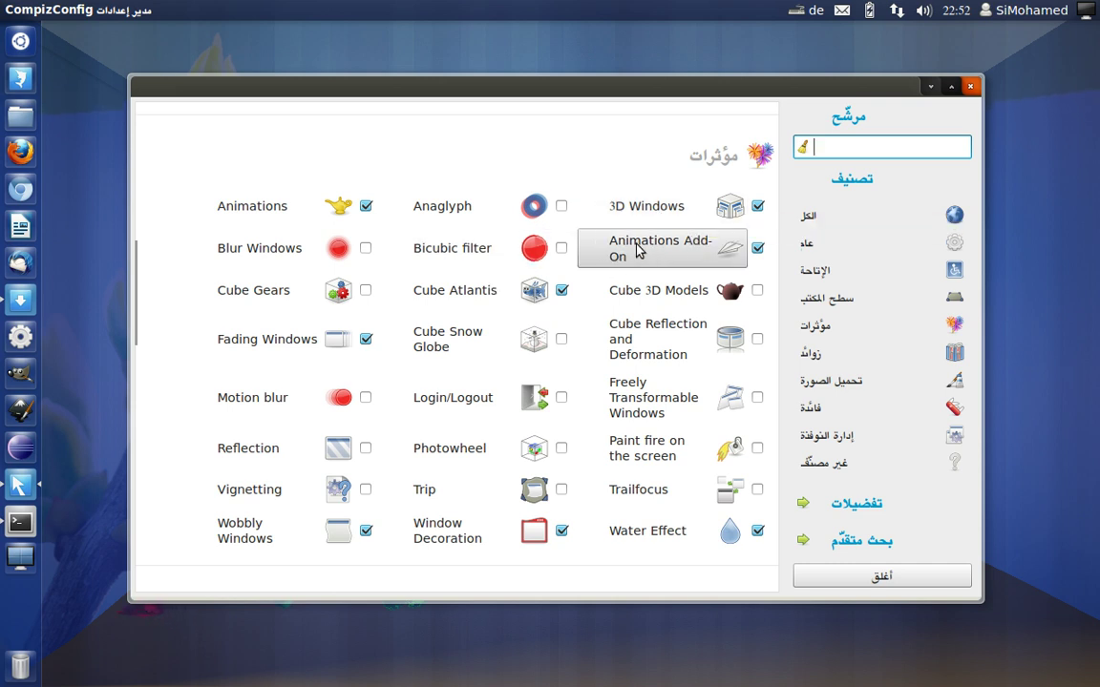
Open the Animations plugin and browse its close and minimize animation settings, ending on the open animation settings.
{"action": "left_click", "coordinate": [231, 208]}
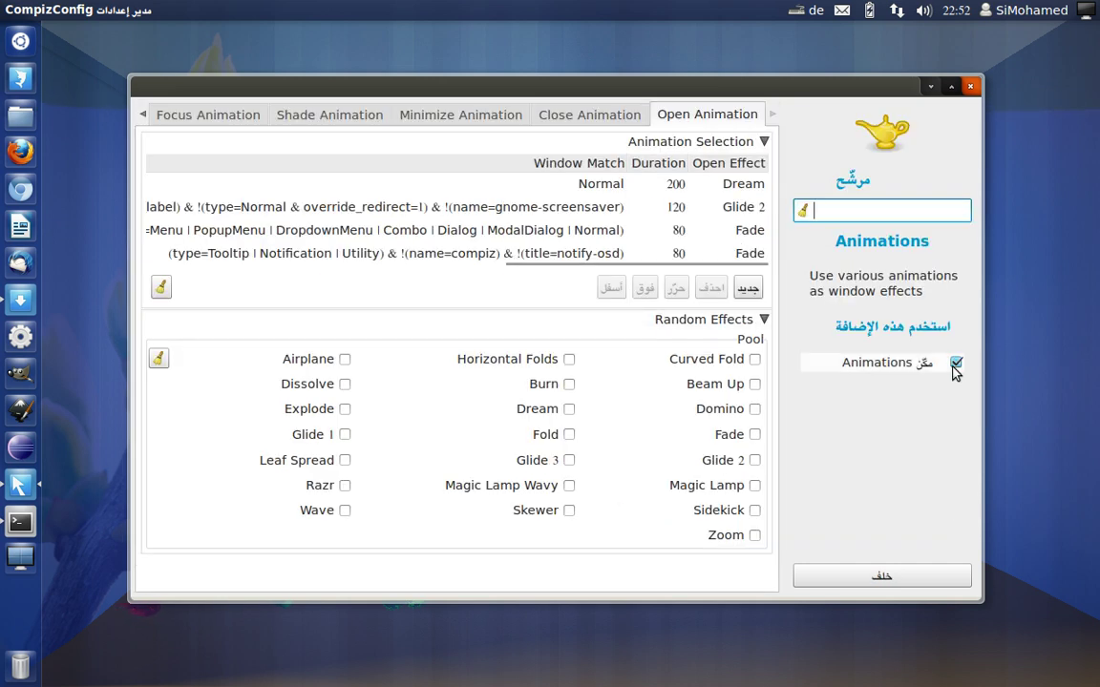
{"action": "left_click_drag", "start_coordinate": [637, 95], "coordinate": [659, 95]}
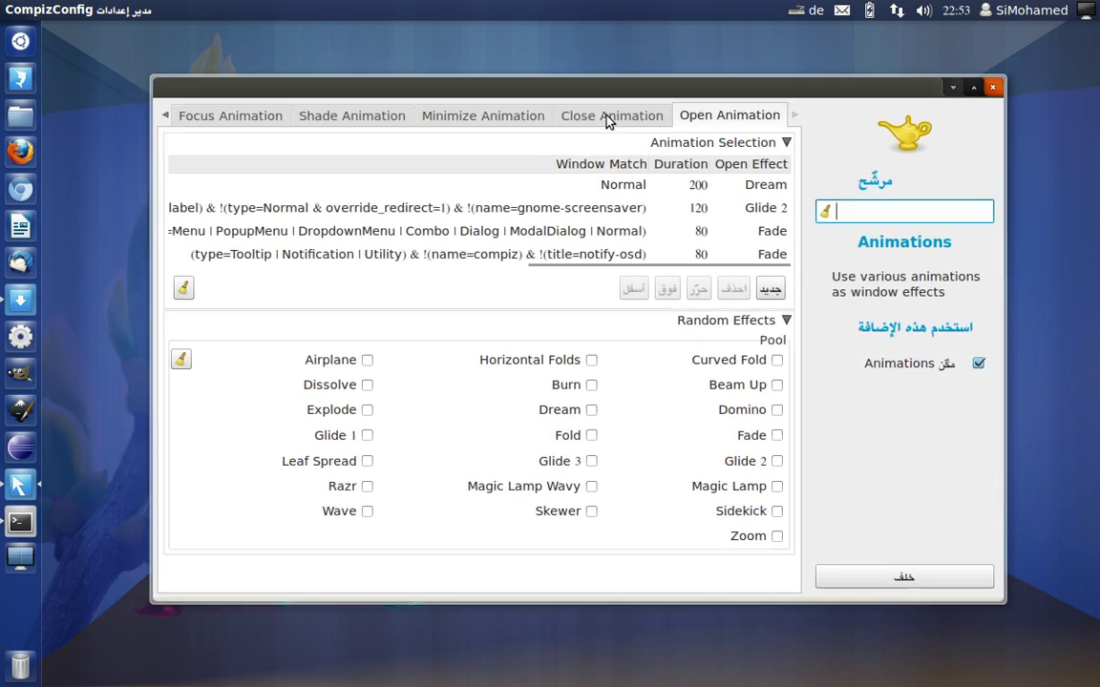
{"action": "left_click", "coordinate": [609, 115]}
{"action": "left_click", "coordinate": [491, 115]}
{"action": "left_click", "coordinate": [612, 115]}
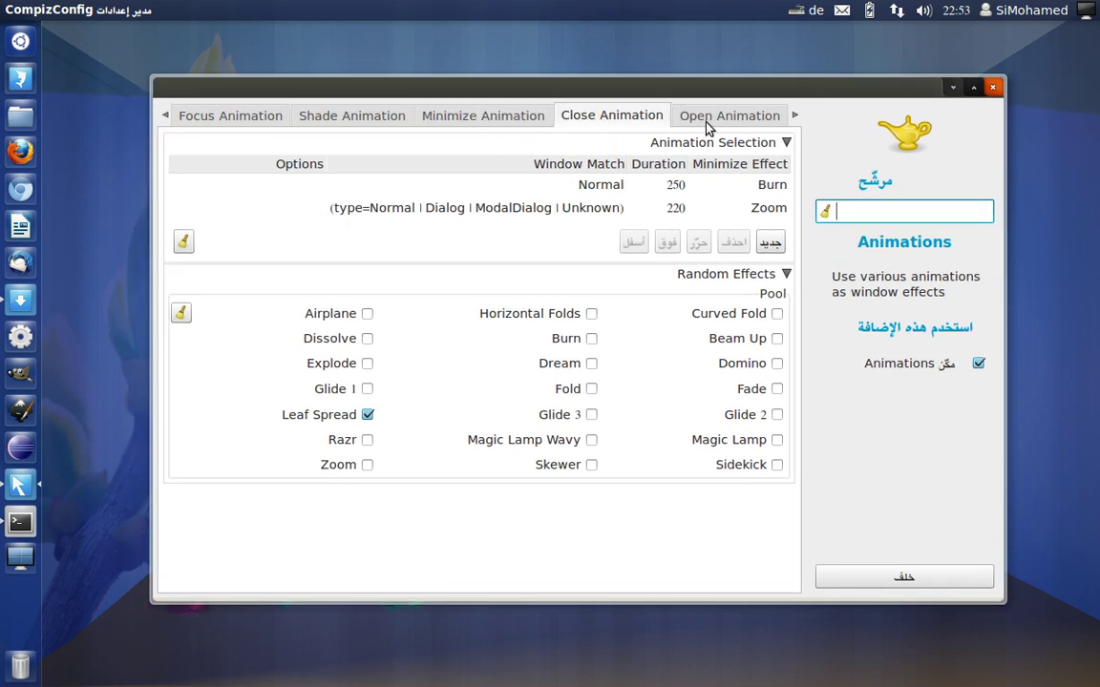
{"action": "left_click", "coordinate": [721, 115]}
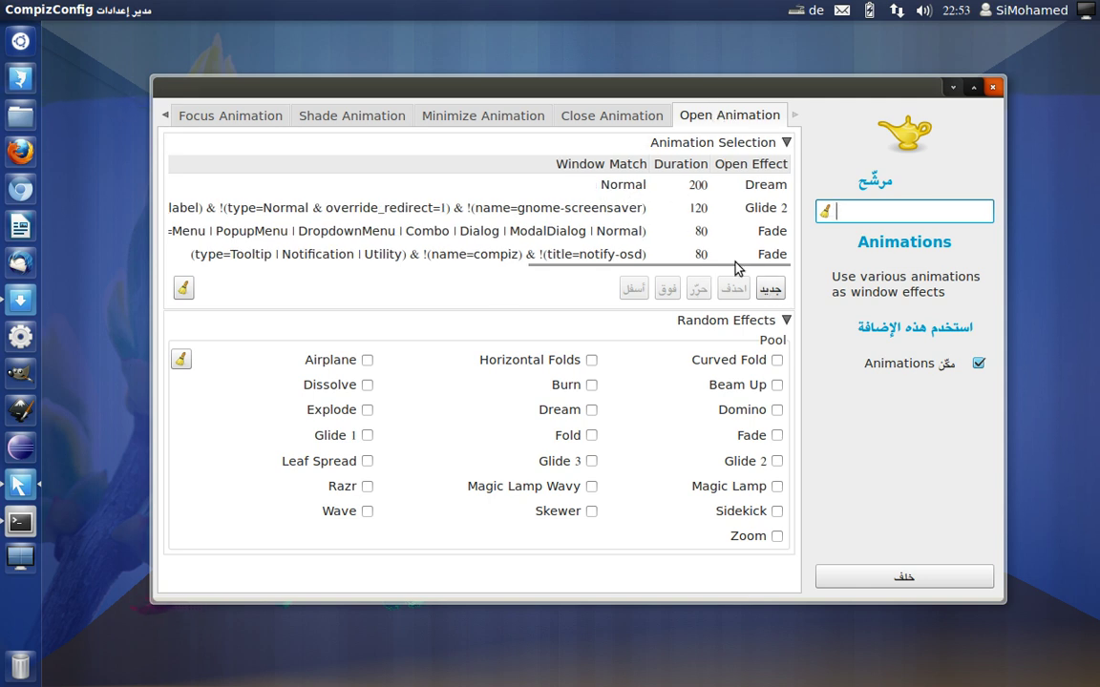
Add a new open animation entry with the Airplane effect and a duration of 200.
{"action": "left_click", "coordinate": [696, 186]}
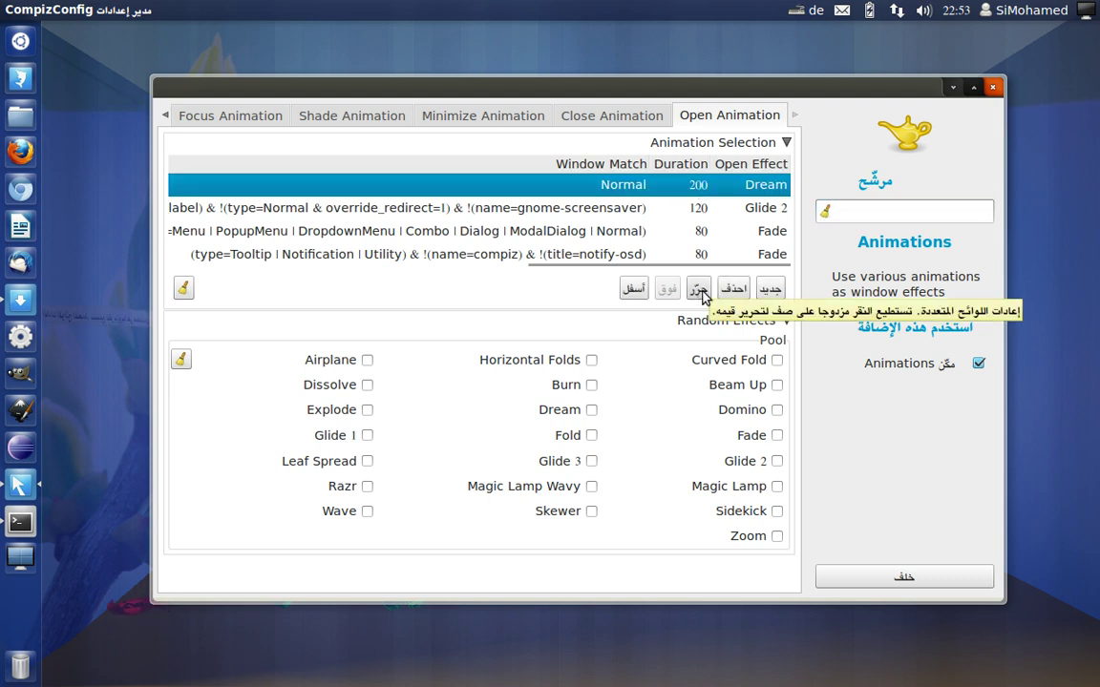
{"action": "left_click", "coordinate": [772, 290]}
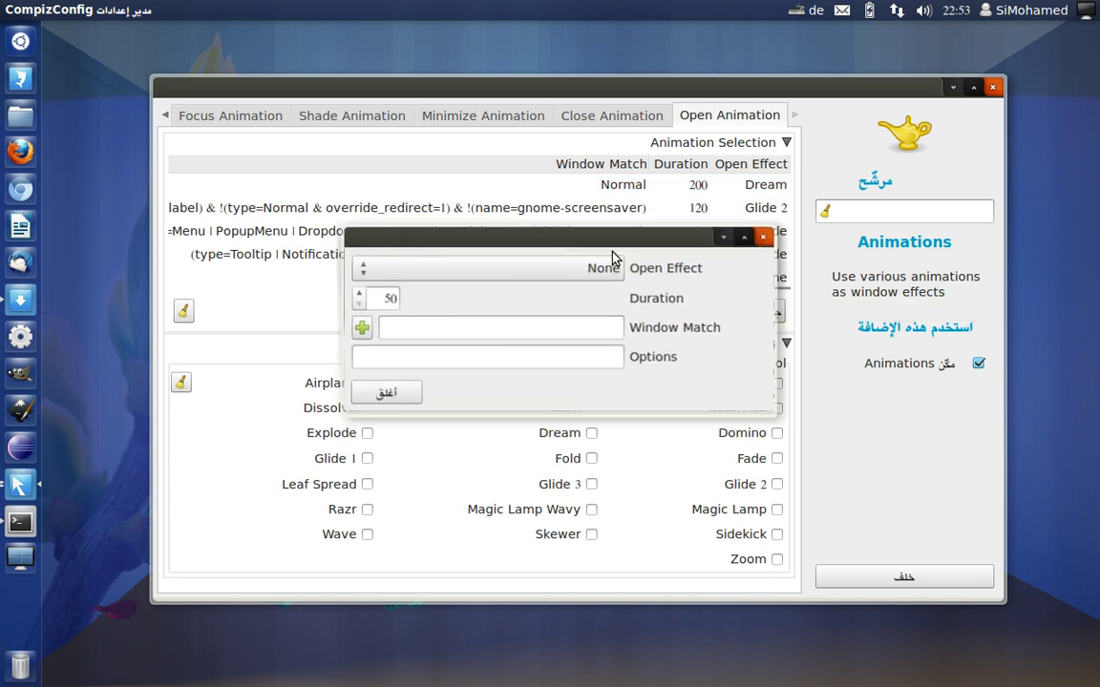
{"action": "left_click", "coordinate": [596, 272]}
{"action": "scroll", "coordinate": [545, 408], "scroll_direction": "down", "scroll_amount": 7}
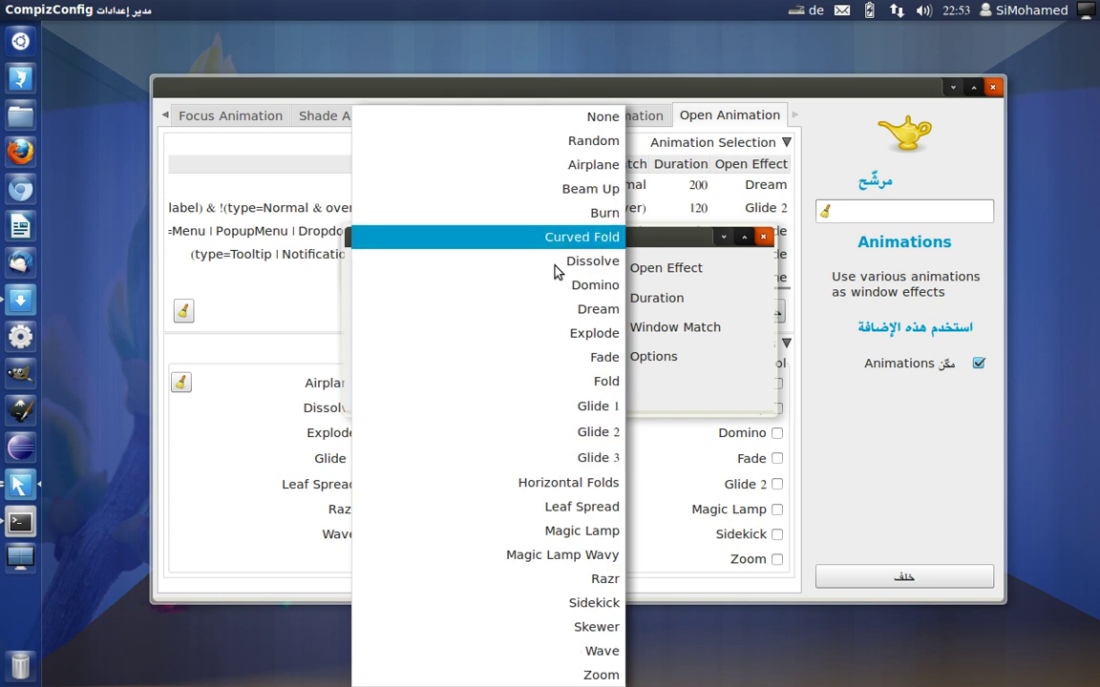
{"action": "left_click", "coordinate": [560, 168]}
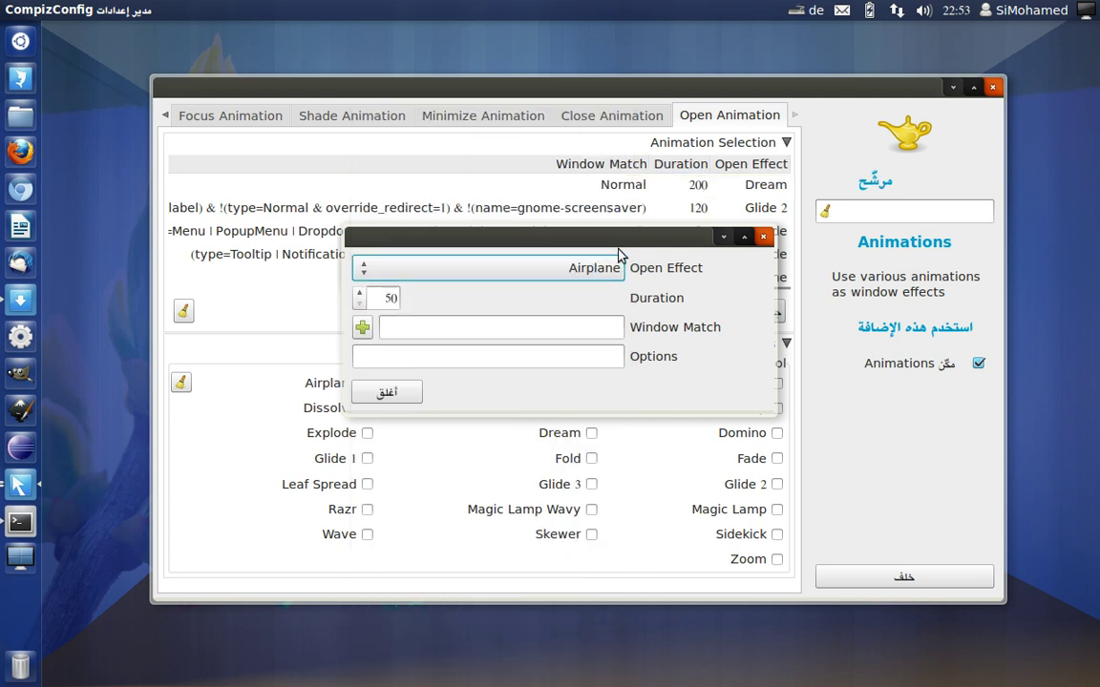
{"action": "left_click_drag", "start_coordinate": [625, 238], "coordinate": [625, 196]}
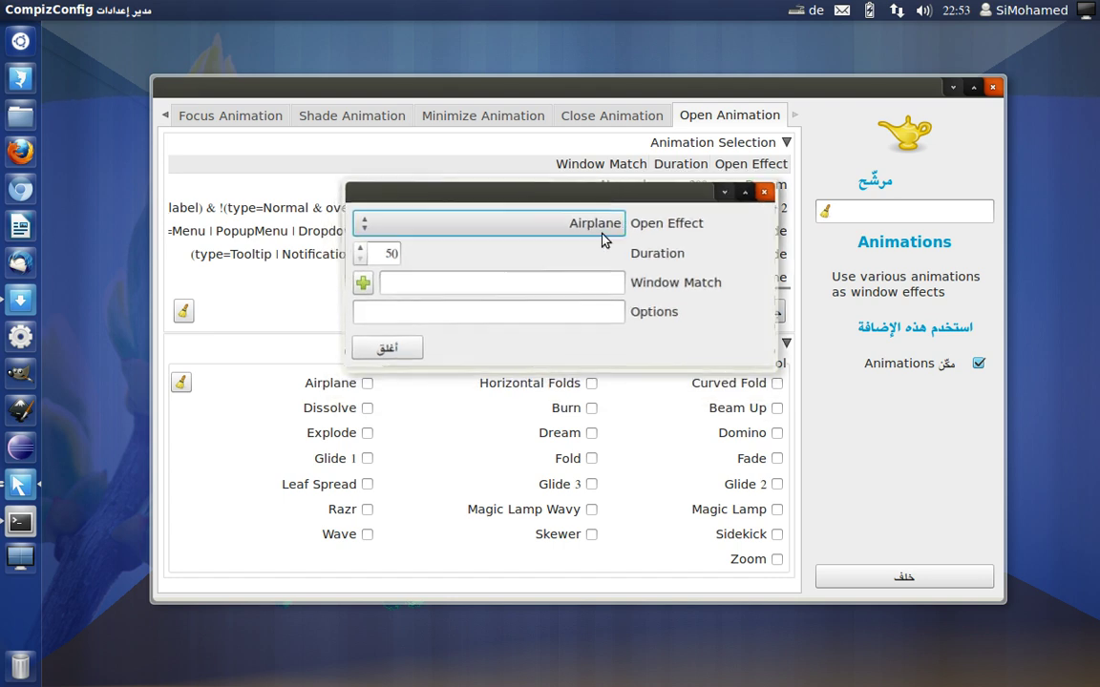
{"action": "double_click", "coordinate": [383, 253]}
{"action": "type", "text": "200"}
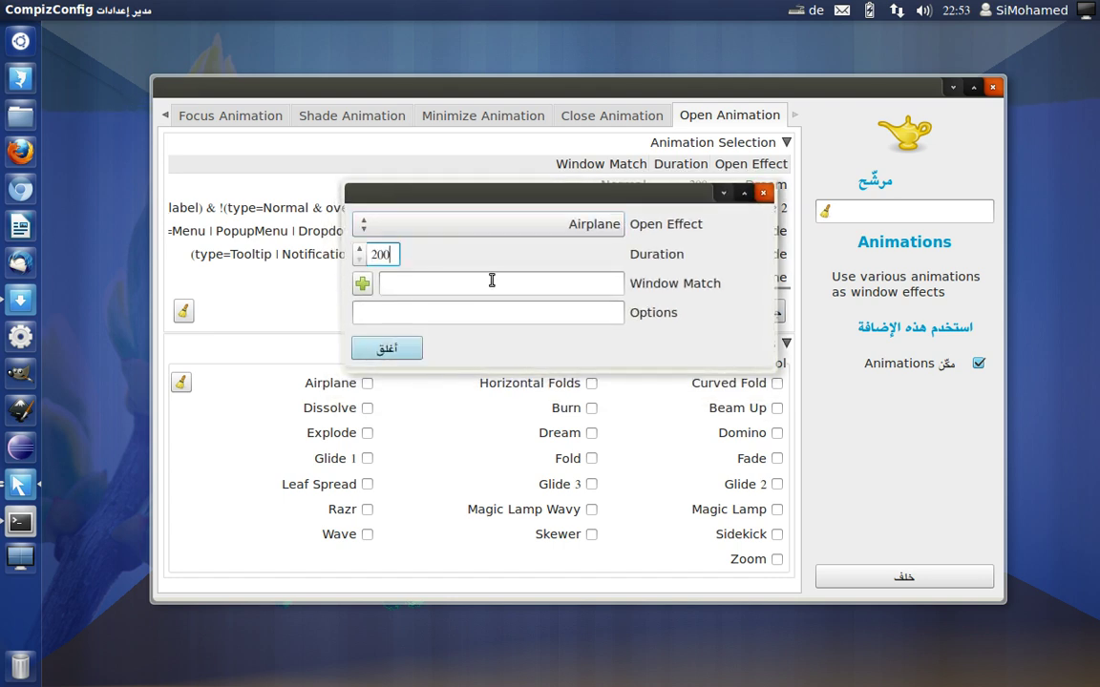
Set the new entry's window match to Normal and close its edit dialog.
{"action": "left_click", "coordinate": [492, 280]}
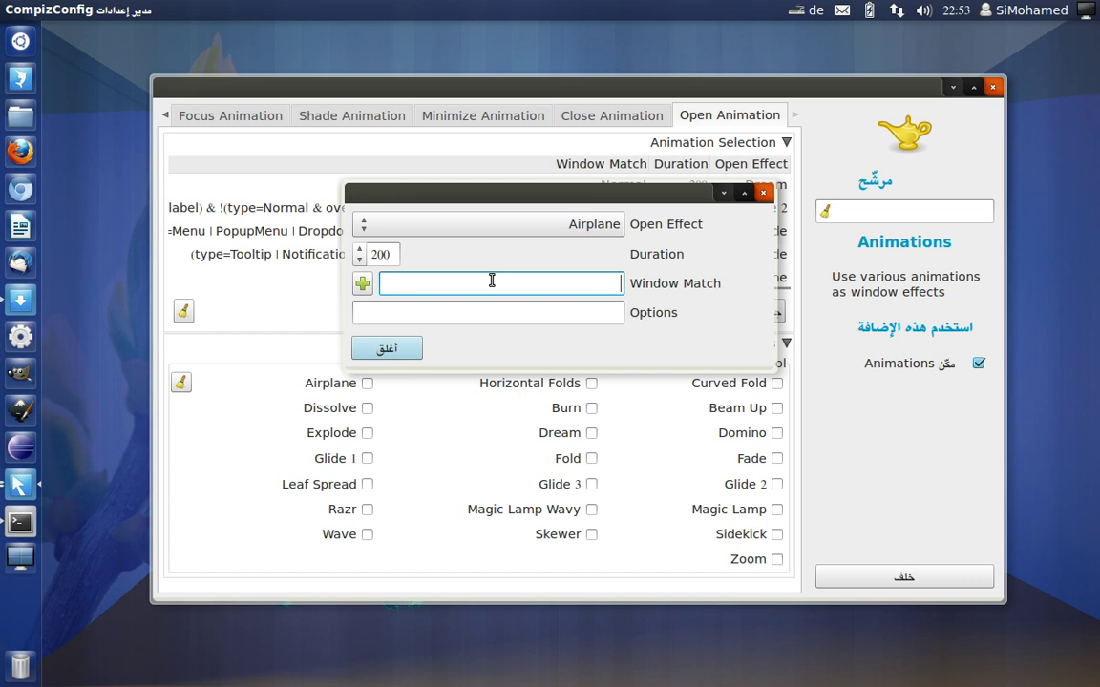
{"action": "left_click_drag", "start_coordinate": [482, 201], "coordinate": [550, 193]}
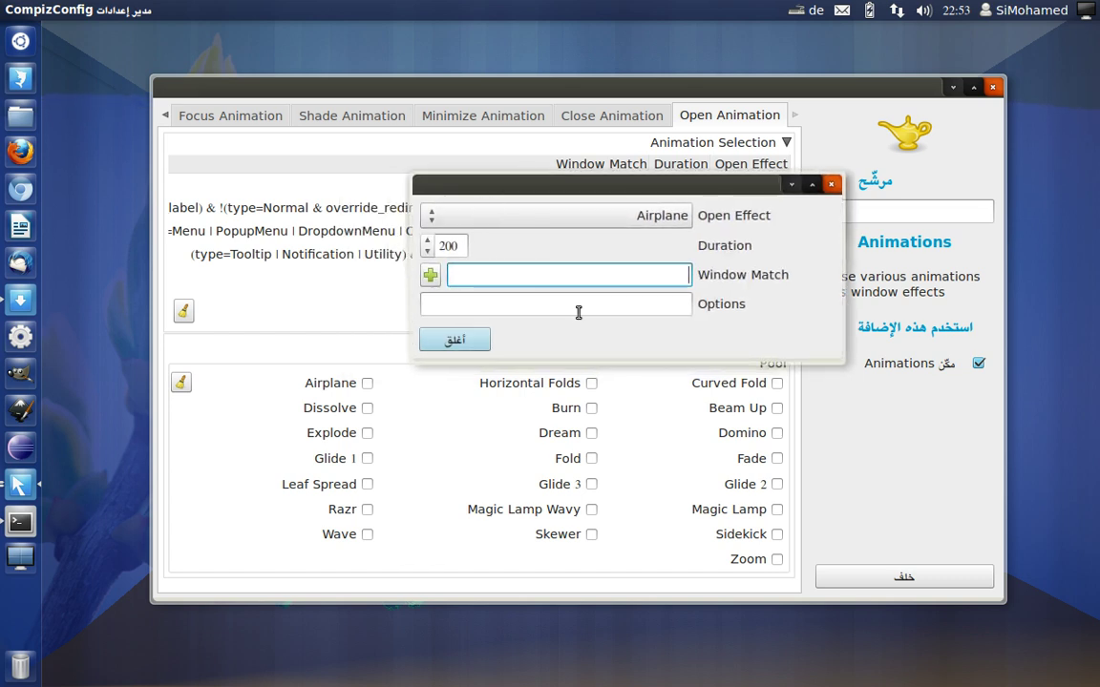
{"action": "type", "text": "Normal"}
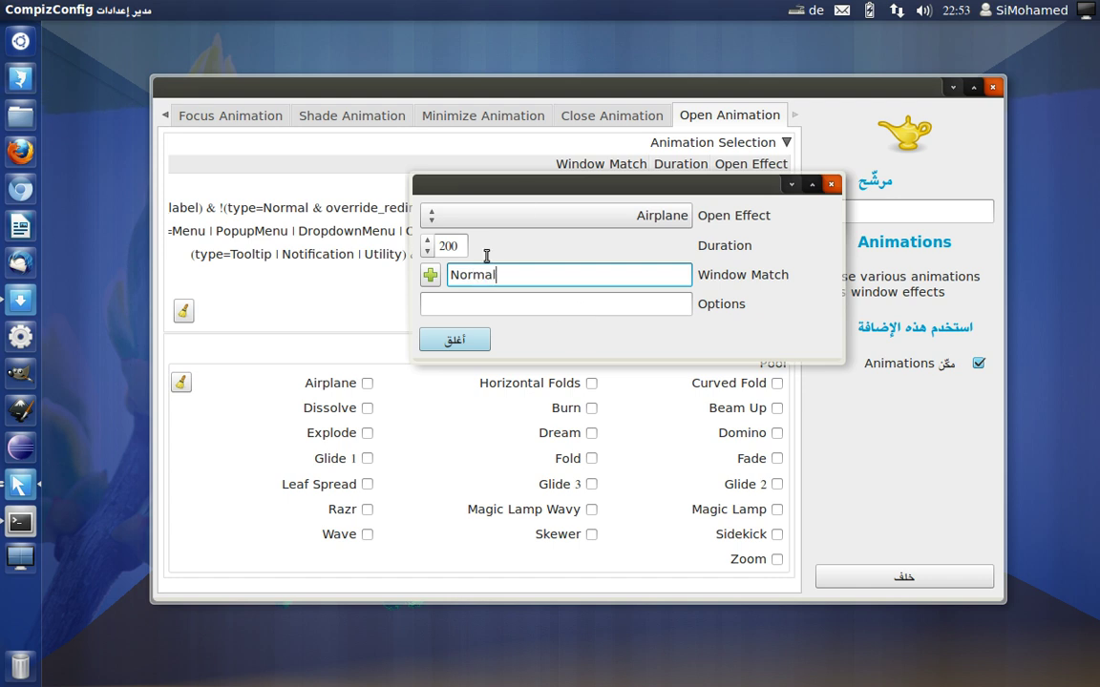
{"action": "left_click_drag", "start_coordinate": [520, 194], "coordinate": [522, 277]}
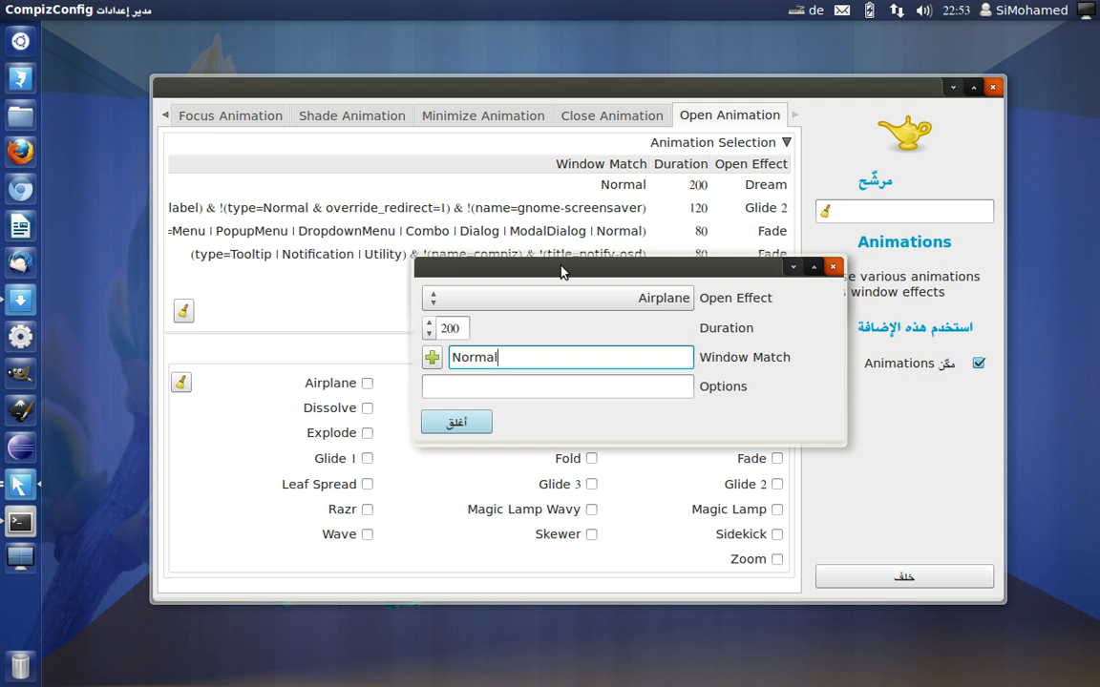
{"action": "left_click_drag", "start_coordinate": [563, 270], "coordinate": [461, 177]}
{"action": "left_click", "coordinate": [353, 331]}
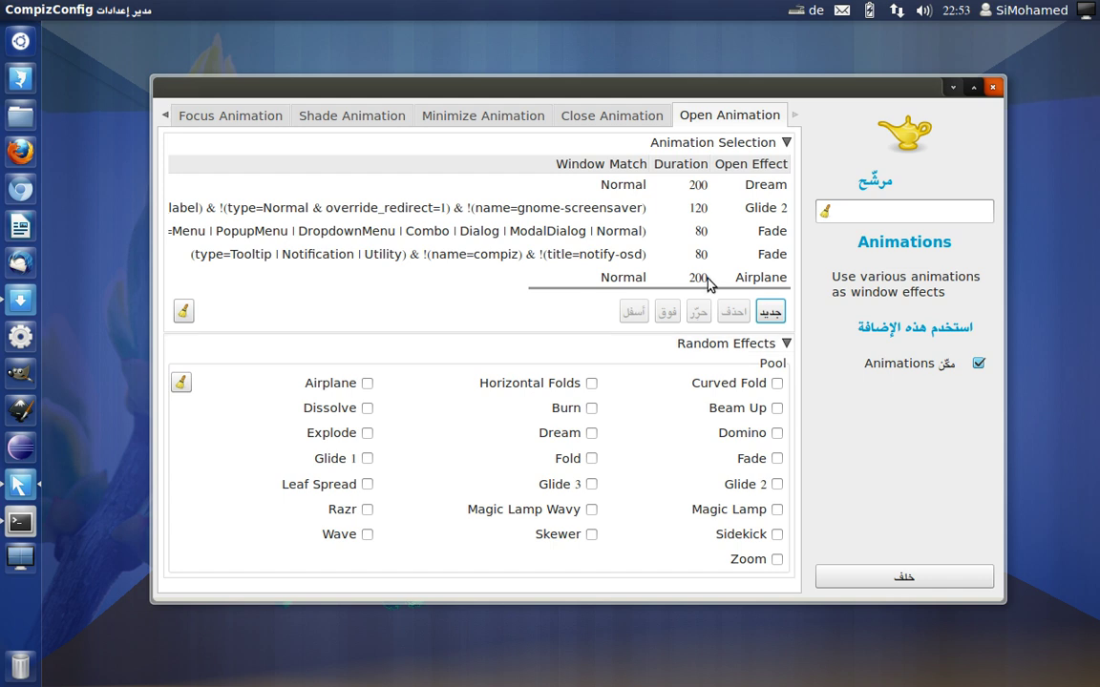
Move the Airplane entry up to the first place in the open animation list.
{"action": "left_click", "coordinate": [709, 285]}
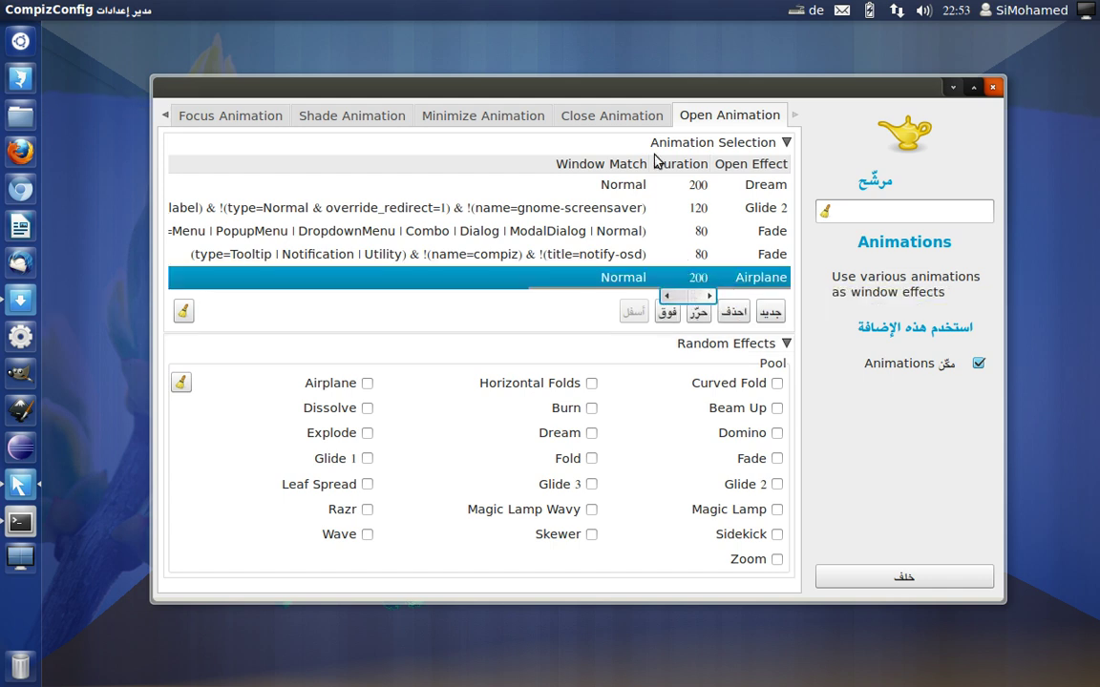
{"action": "left_click", "coordinate": [668, 313]}
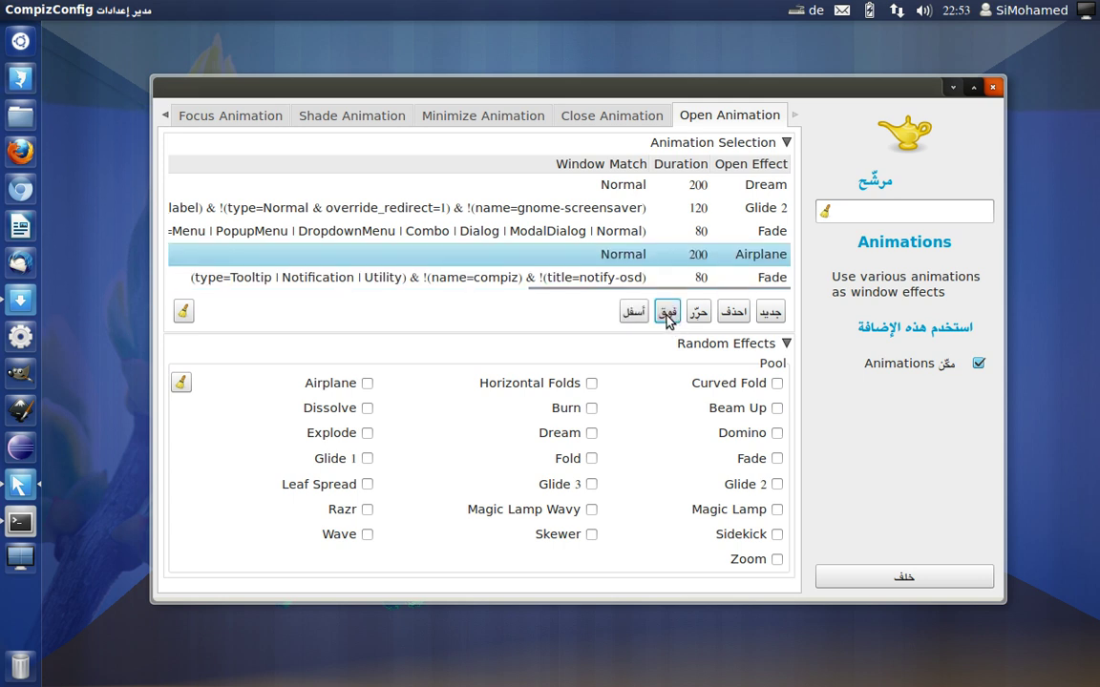
{"action": "left_click", "coordinate": [668, 313]}
{"action": "left_click", "coordinate": [668, 313]}
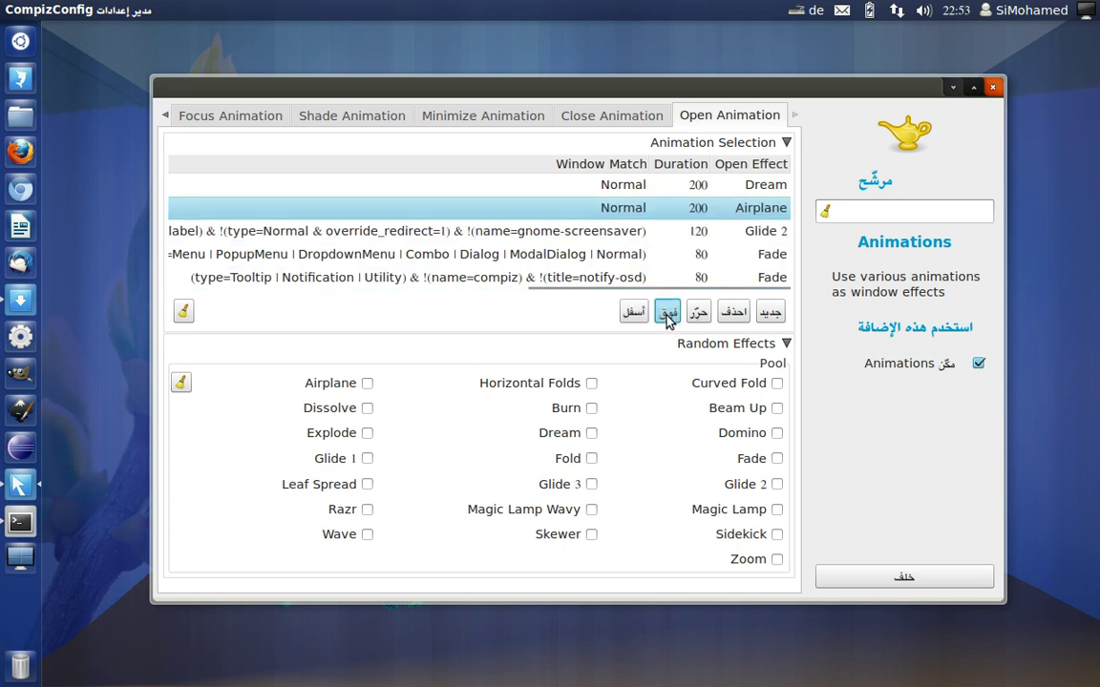
{"action": "left_click", "coordinate": [667, 313]}
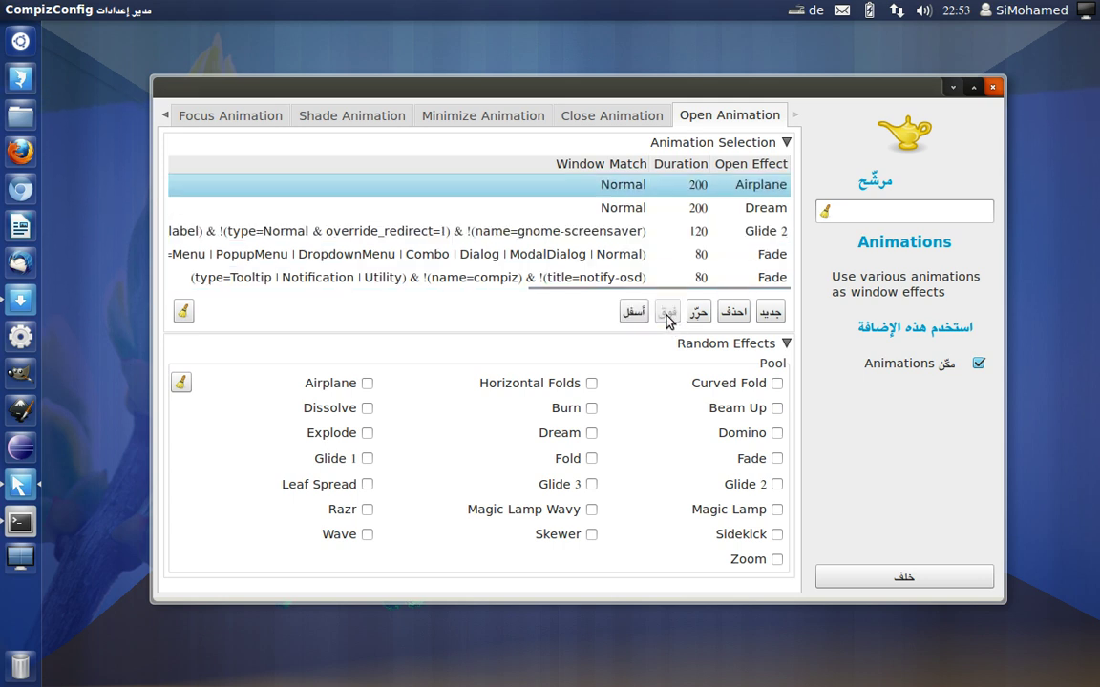
Open a home folder window to test the Airplane open effect, move it around the desktop, and close it.
{"action": "left_click", "coordinate": [24, 117]}
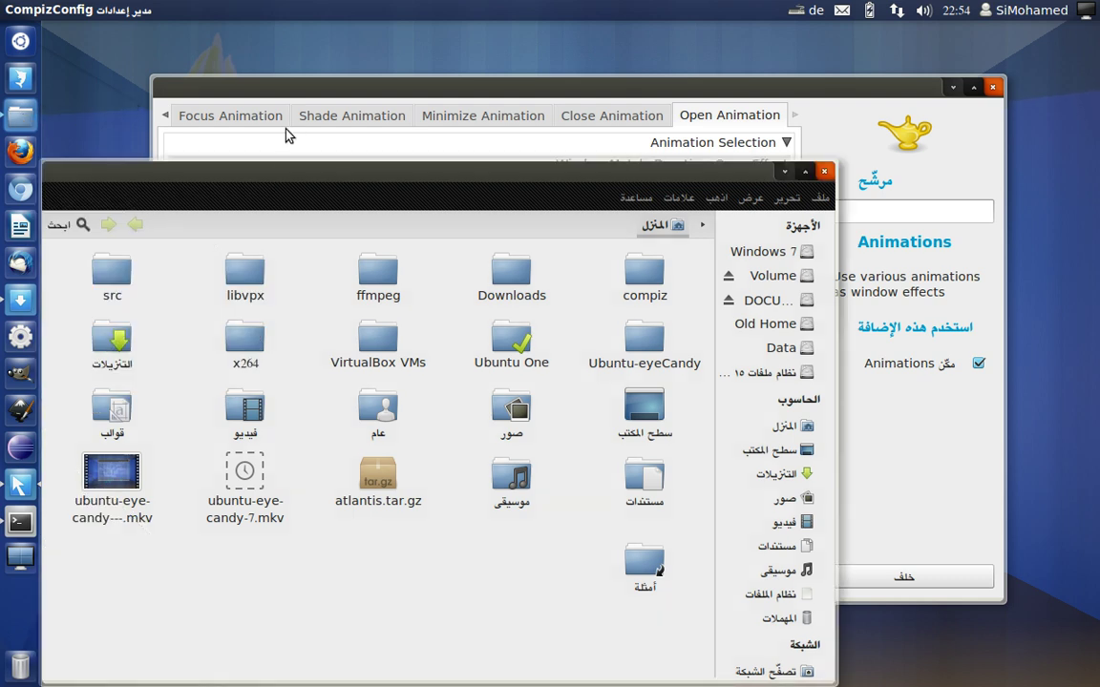
{"action": "left_click_drag", "start_coordinate": [287, 180], "coordinate": [560, 103]}
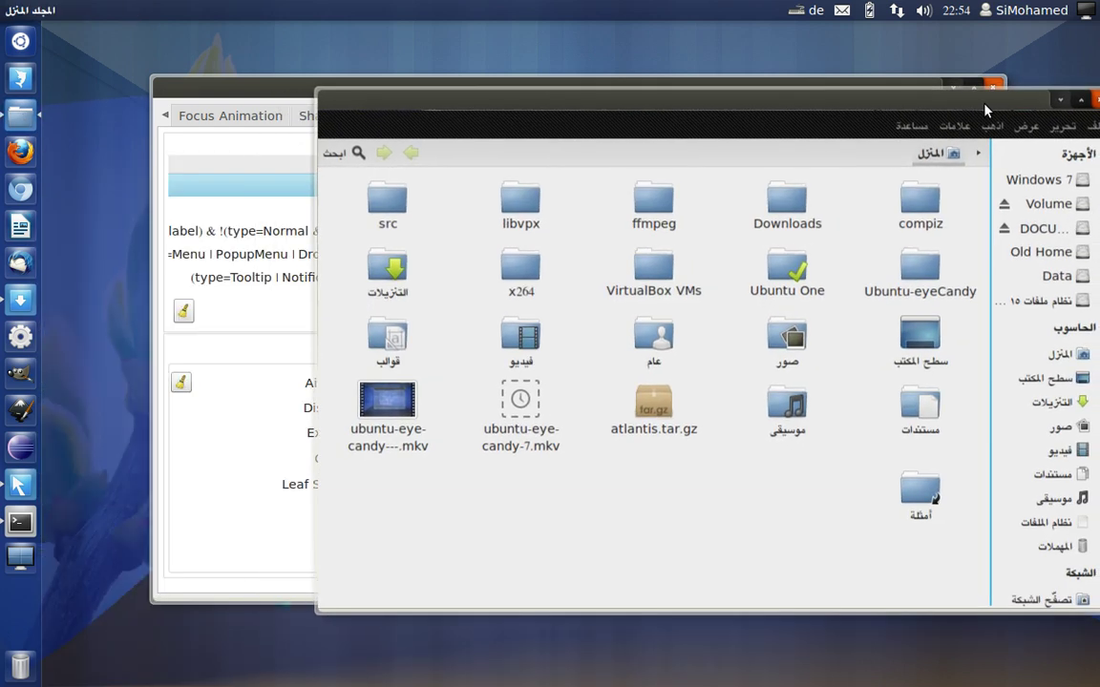
{"action": "left_click_drag", "start_coordinate": [985, 108], "coordinate": [779, 95]}
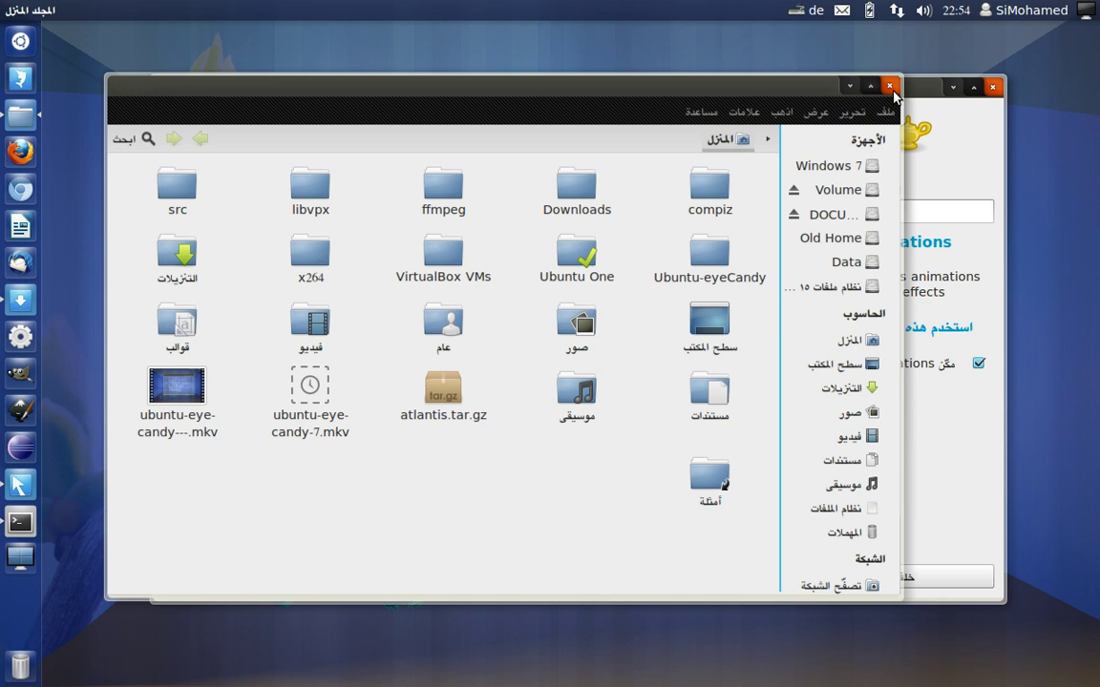
{"action": "double_click", "coordinate": [891, 92]}
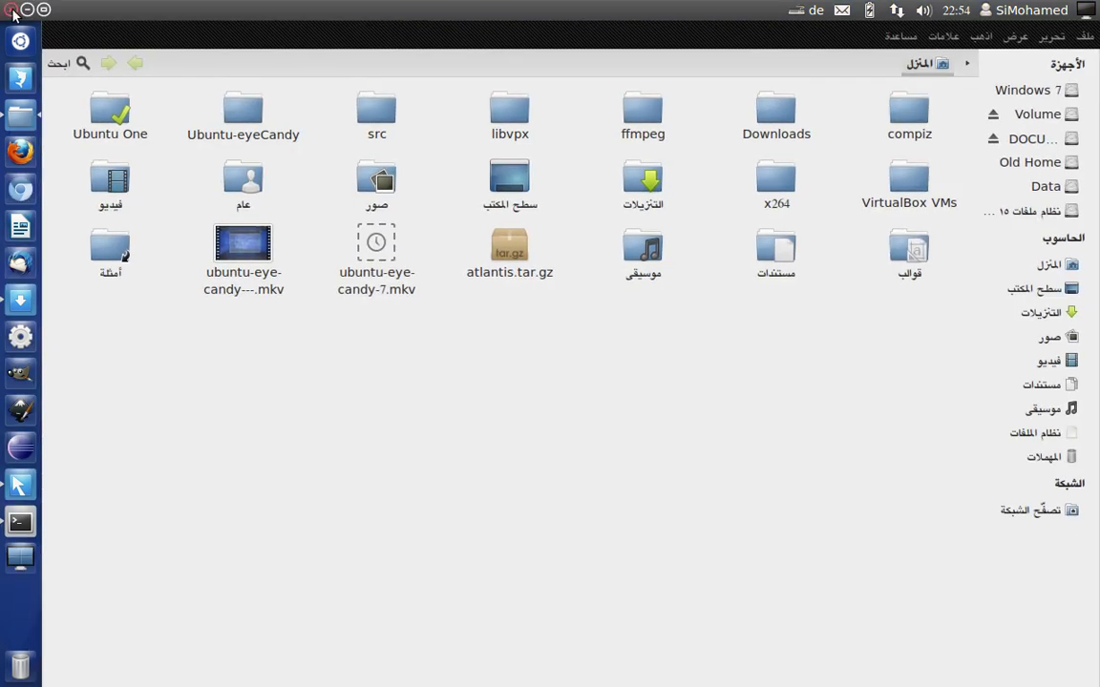
{"action": "left_click", "coordinate": [10, 10]}
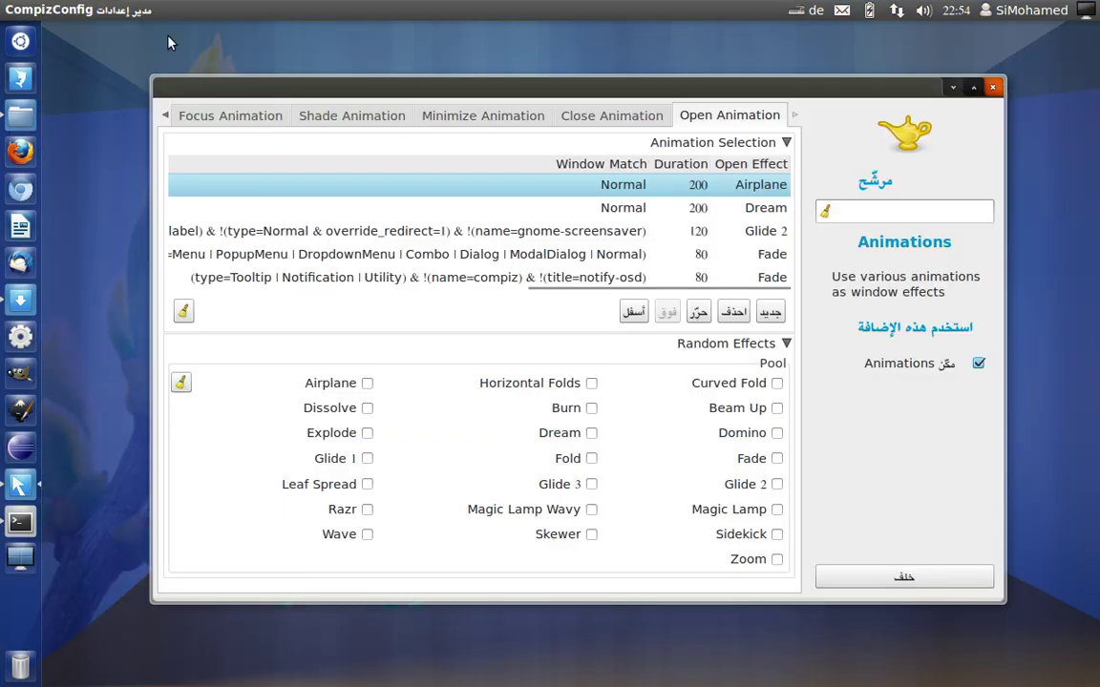
Preview the Burn minimize effect by minimizing and restoring the settings window, and select its entry in the minimize animation list.
{"action": "left_click", "coordinate": [614, 117]}
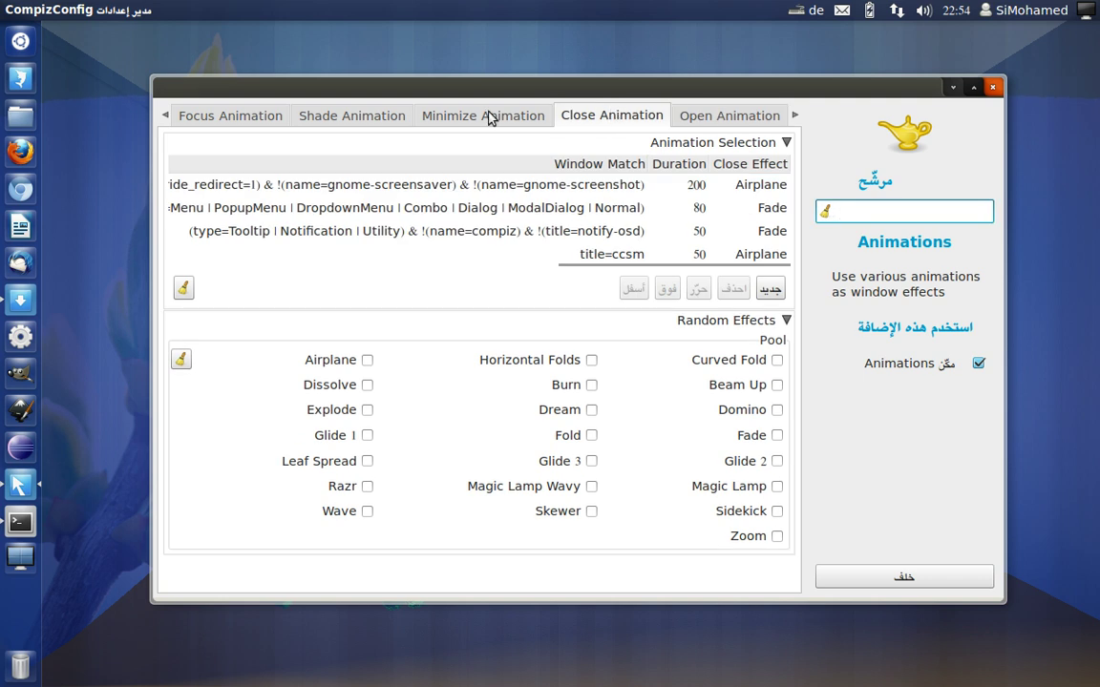
{"action": "left_click", "coordinate": [456, 116]}
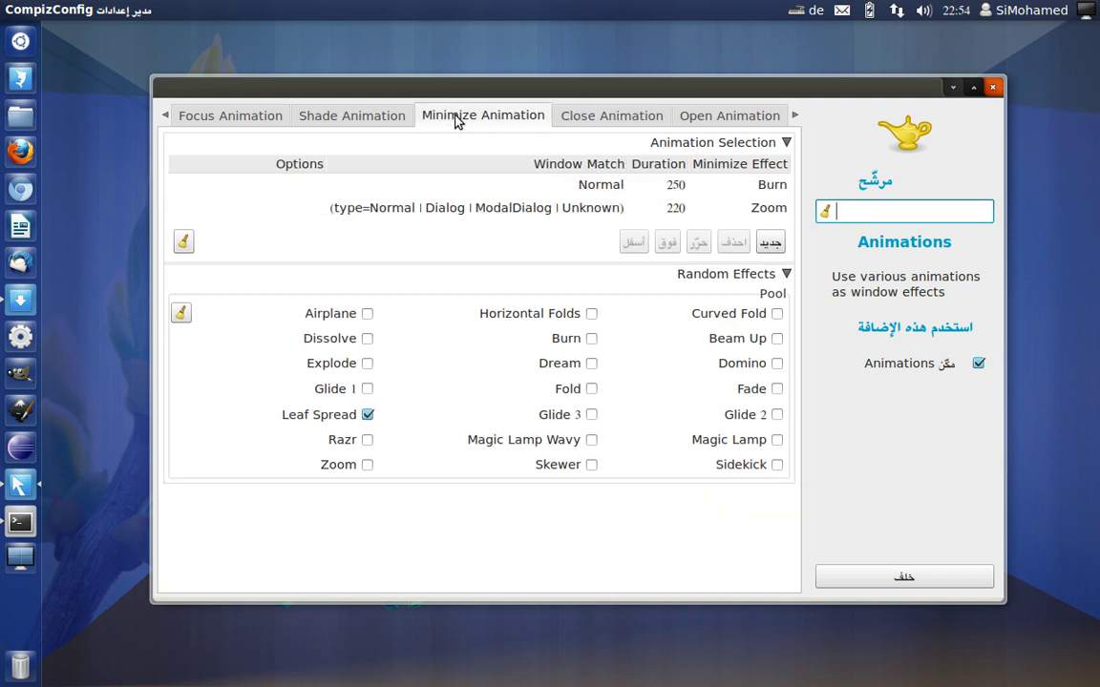
{"action": "left_click", "coordinate": [953, 89]}
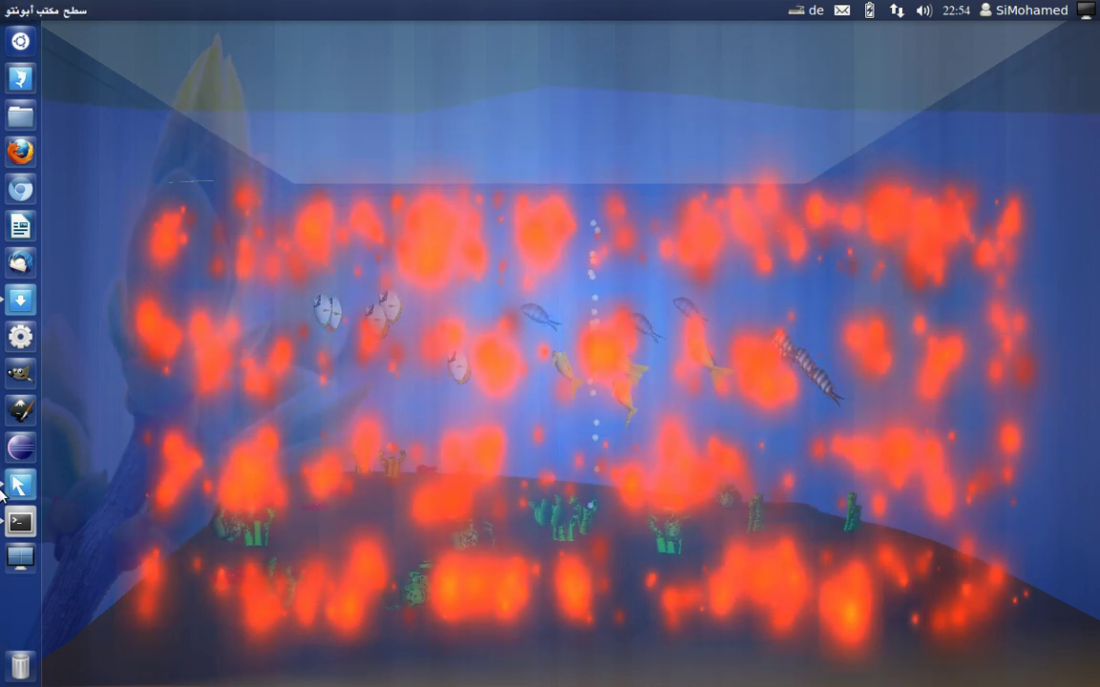
{"action": "left_click", "coordinate": [17, 487]}
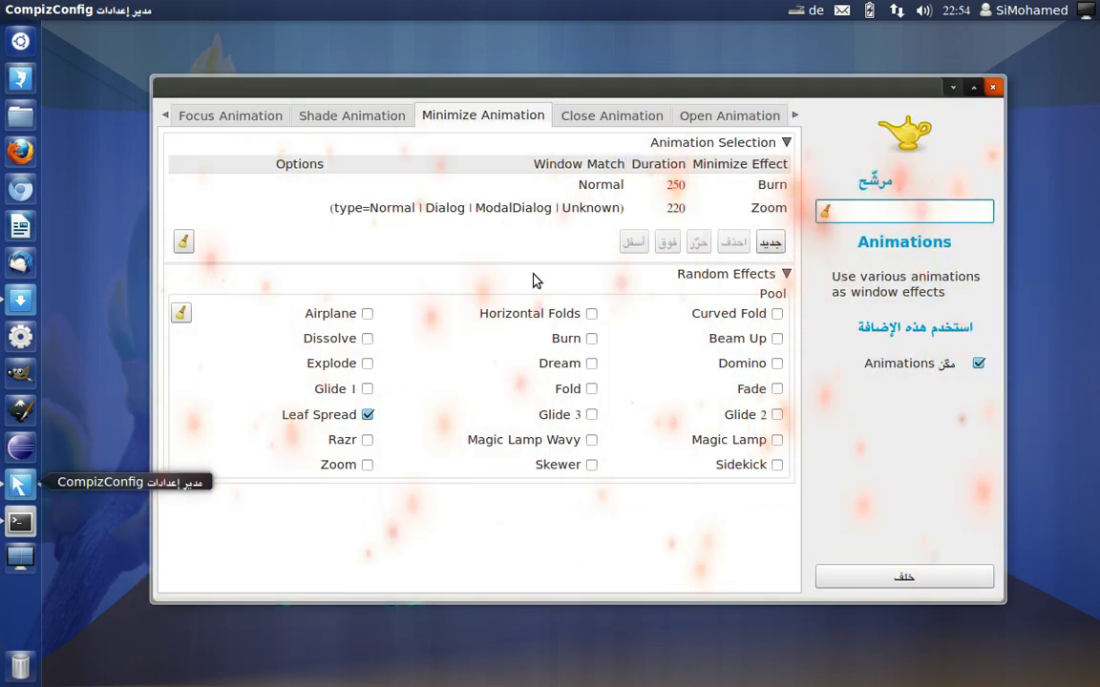
{"action": "left_click", "coordinate": [715, 186]}
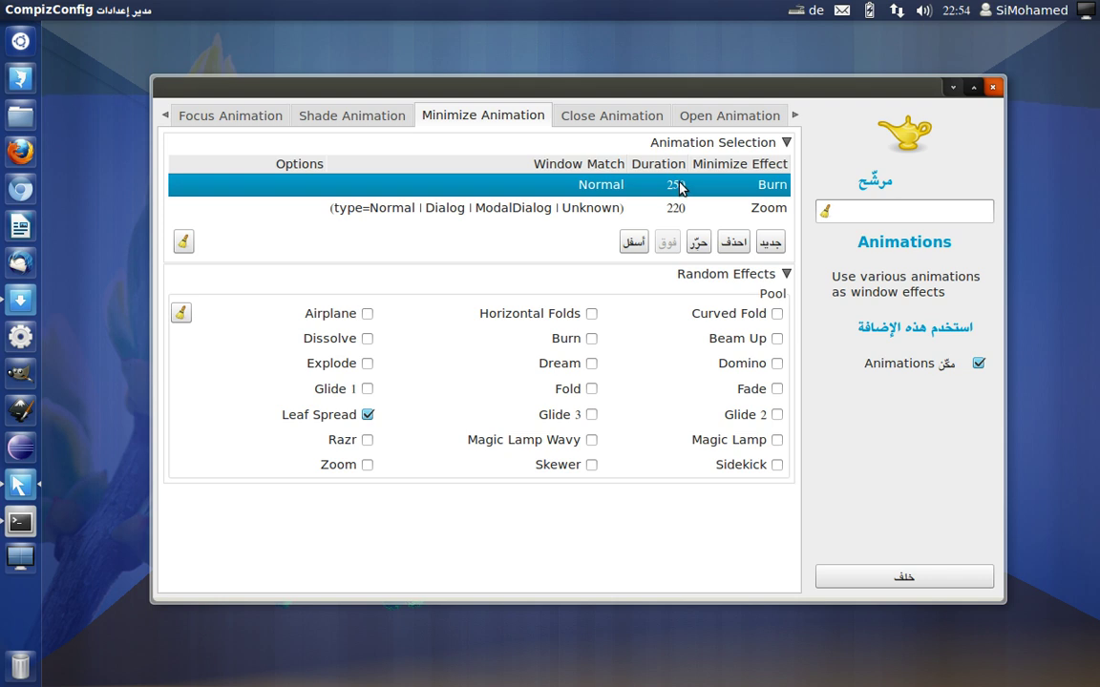
Leave the Animations settings, return to the plugin overview, and look through the effects category.
{"action": "left_click_drag", "start_coordinate": [692, 88], "coordinate": [715, 88]}
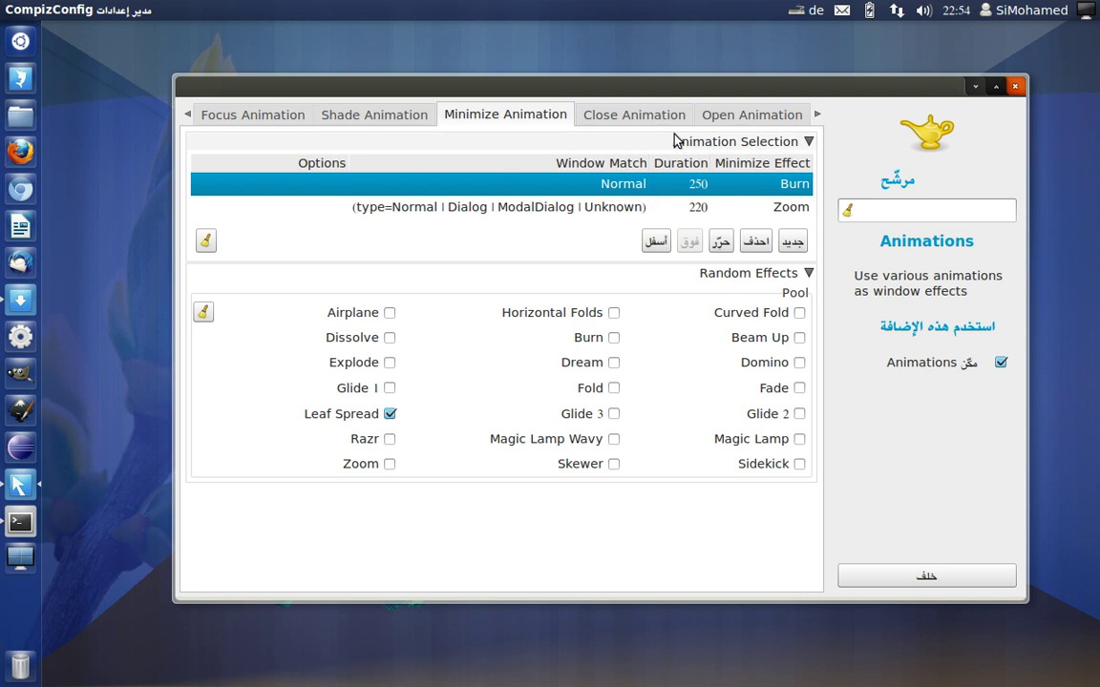
{"action": "left_click_drag", "start_coordinate": [687, 88], "coordinate": [662, 86]}
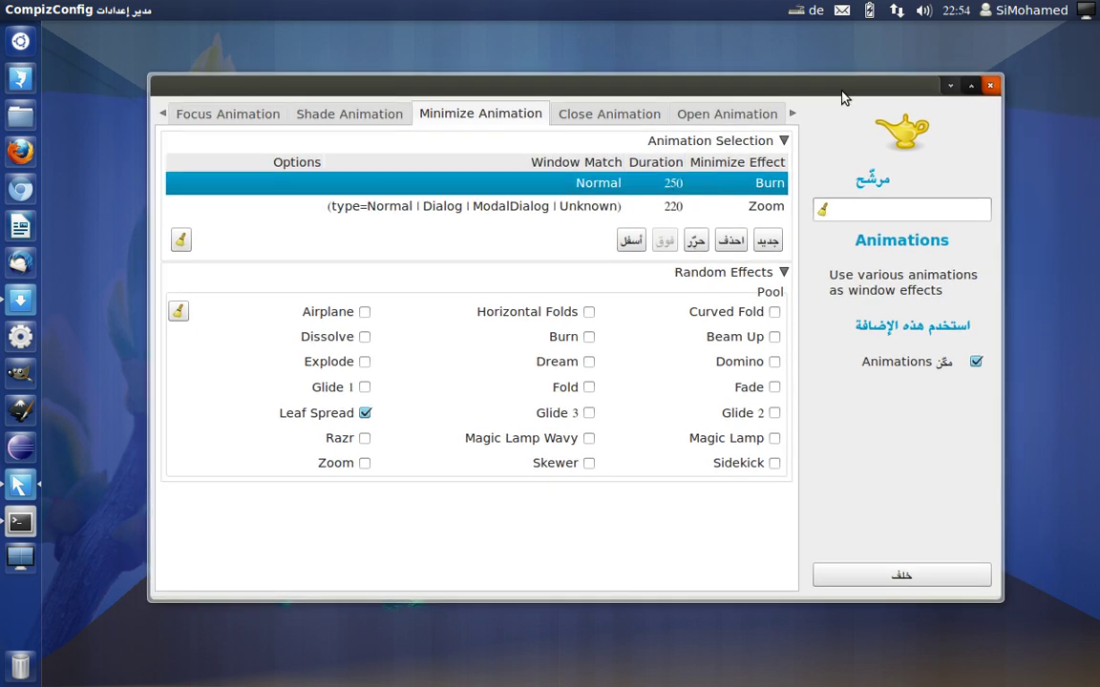
{"action": "left_click_drag", "start_coordinate": [843, 93], "coordinate": [834, 92]}
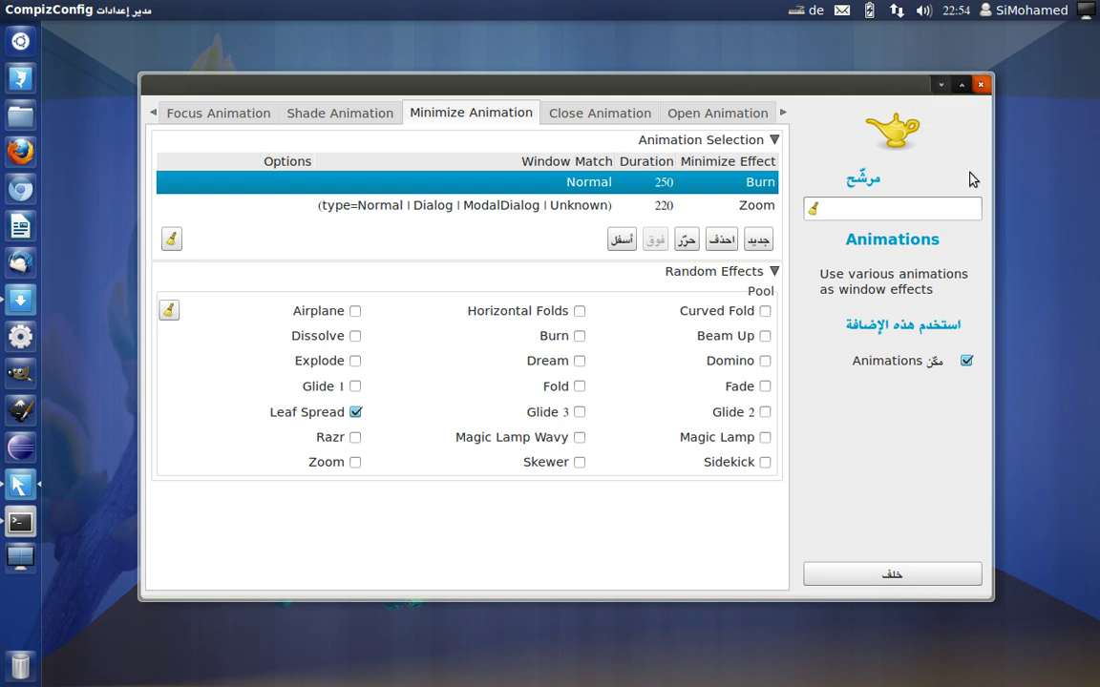
{"action": "left_click", "coordinate": [914, 578]}
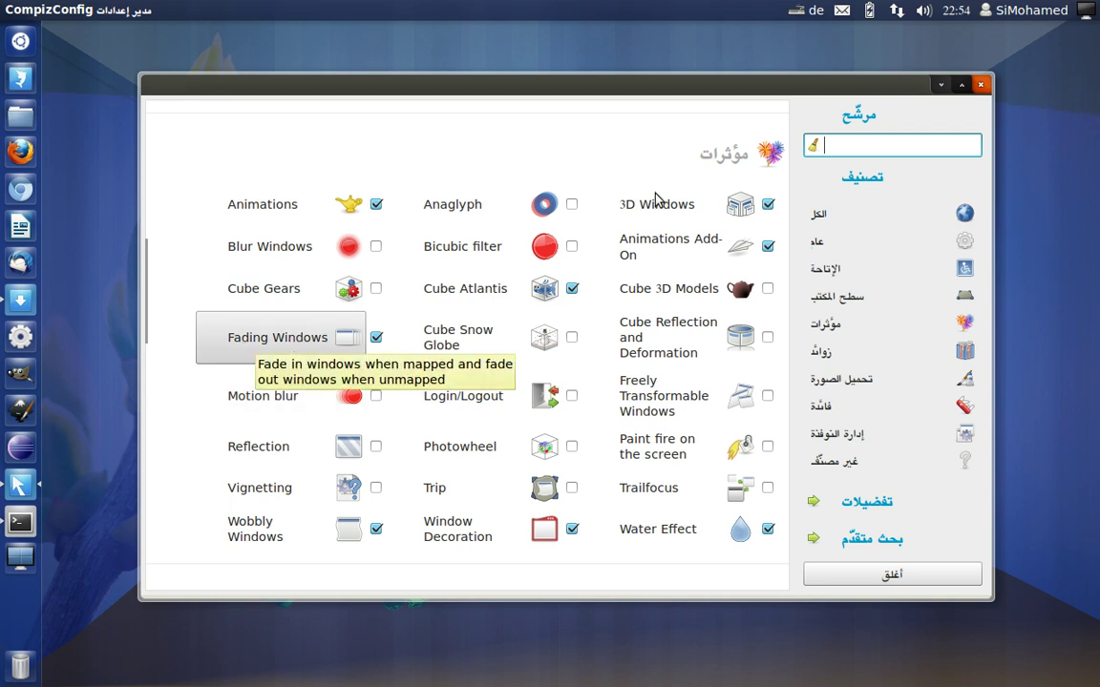
{"action": "left_click_drag", "start_coordinate": [695, 86], "coordinate": [734, 88]}
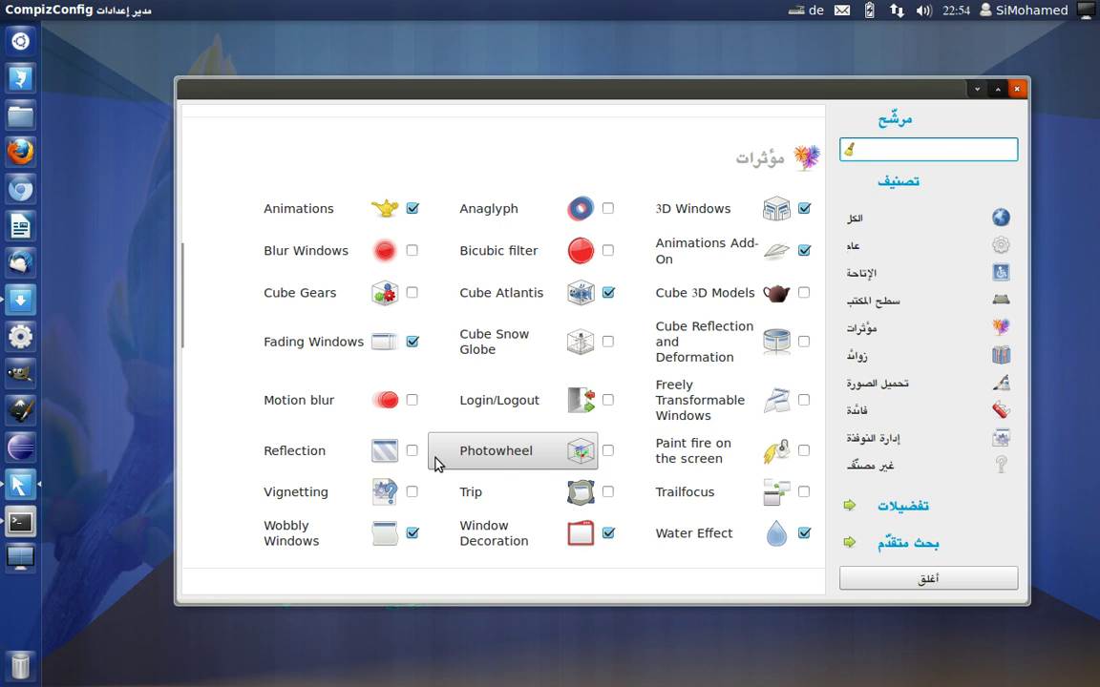
{"action": "scroll", "coordinate": [438, 467], "scroll_direction": "down", "scroll_amount": 3}
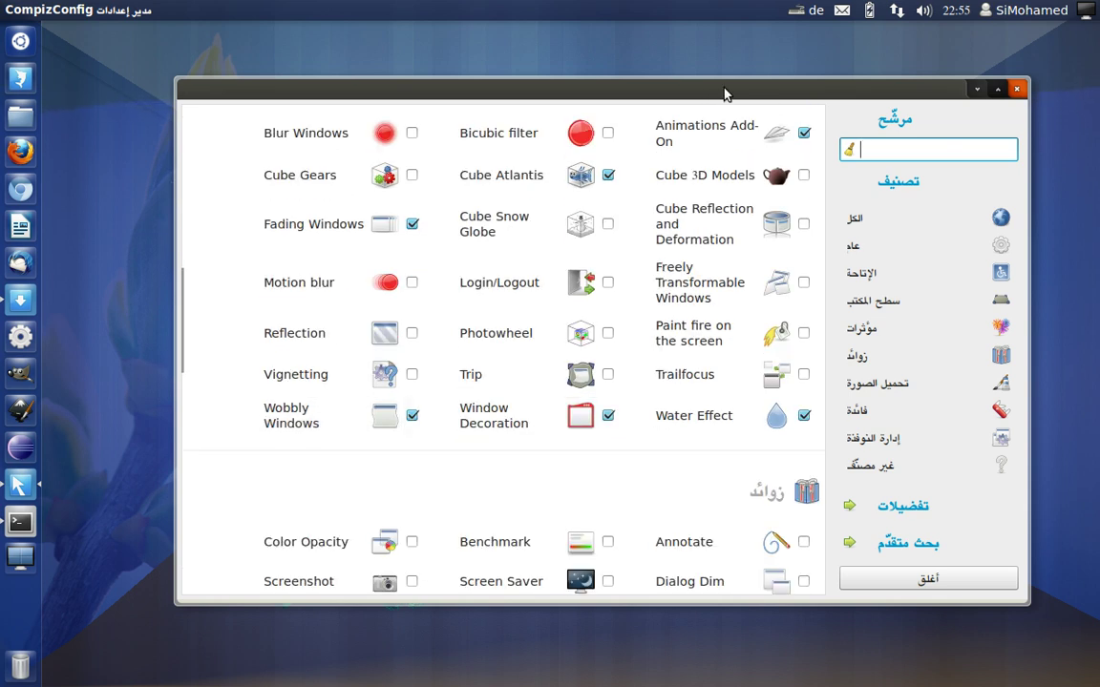
Demonstrate the Wobbly Windows effect by moving the settings window around the desktop and up to the screen's upper edge and back.
{"action": "left_click_drag", "start_coordinate": [719, 97], "coordinate": [532, 19]}
{"action": "left_click_drag", "start_coordinate": [549, 148], "coordinate": [560, 103]}
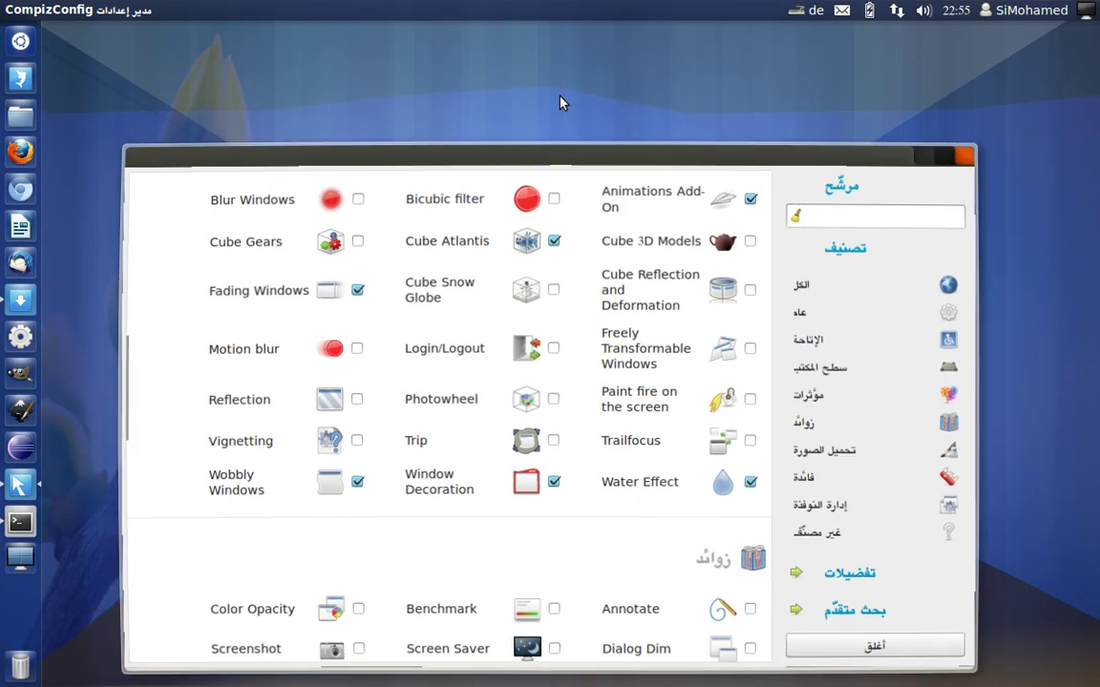
{"action": "left_click_drag", "start_coordinate": [873, 147], "coordinate": [604, 99]}
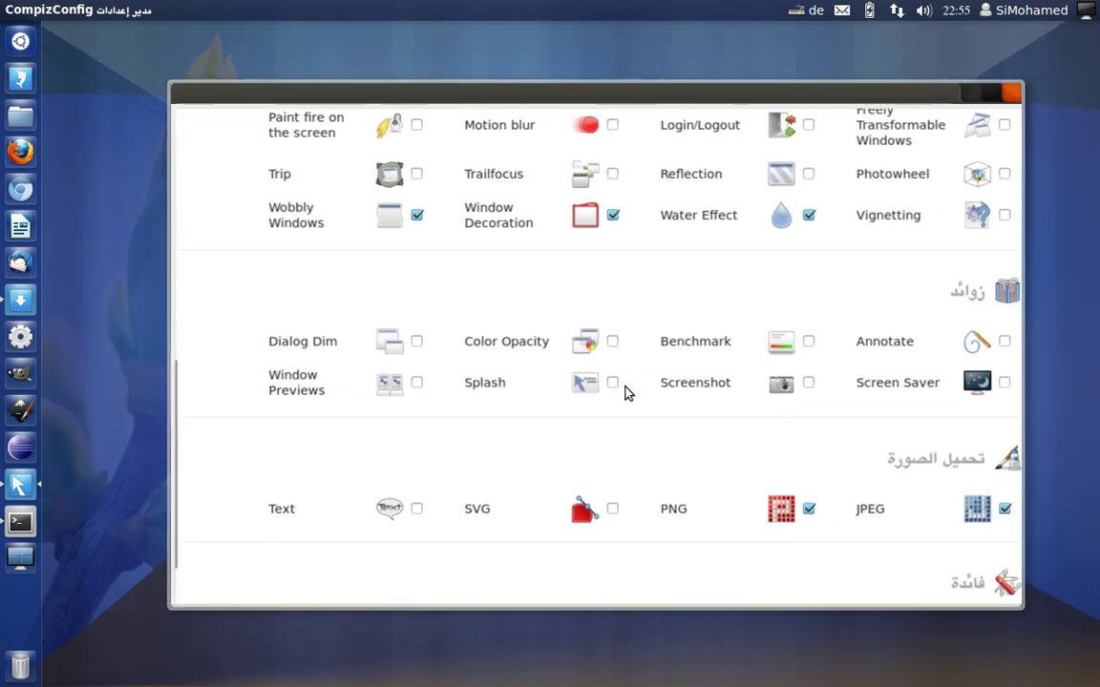
{"action": "left_click", "coordinate": [684, 94]}
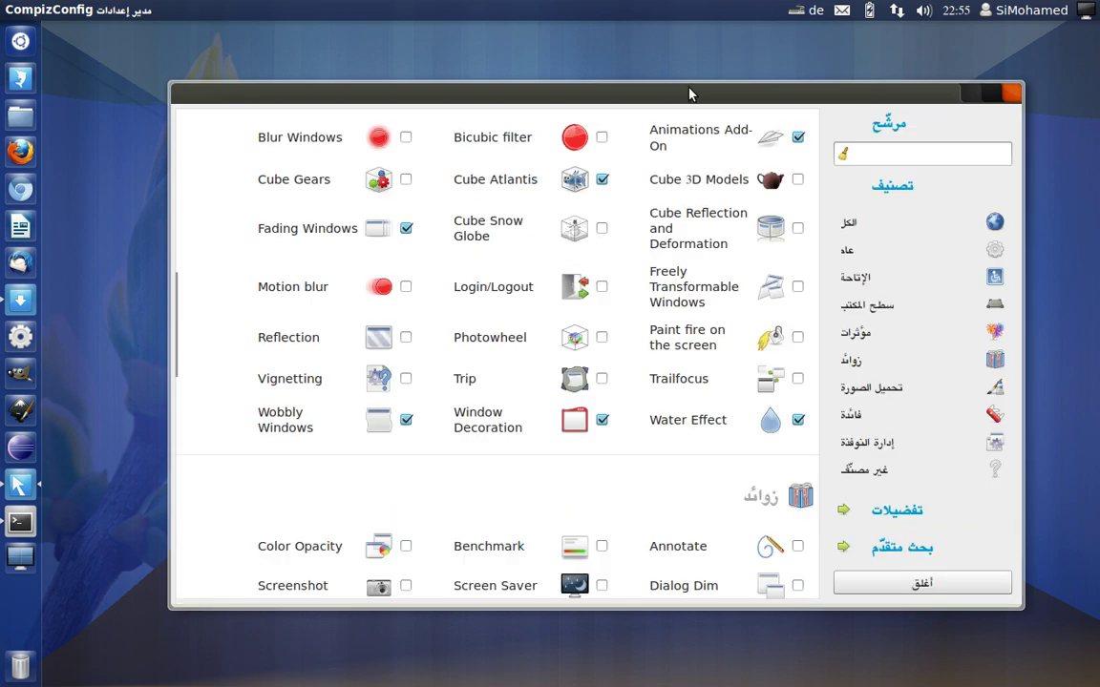
{"action": "scroll", "coordinate": [346, 276], "scroll_direction": "up", "scroll_amount": 3}
{"action": "scroll", "coordinate": [356, 413], "scroll_direction": "down", "scroll_amount": 1}
{"action": "scroll", "coordinate": [356, 413], "scroll_direction": "down", "scroll_amount": 3}
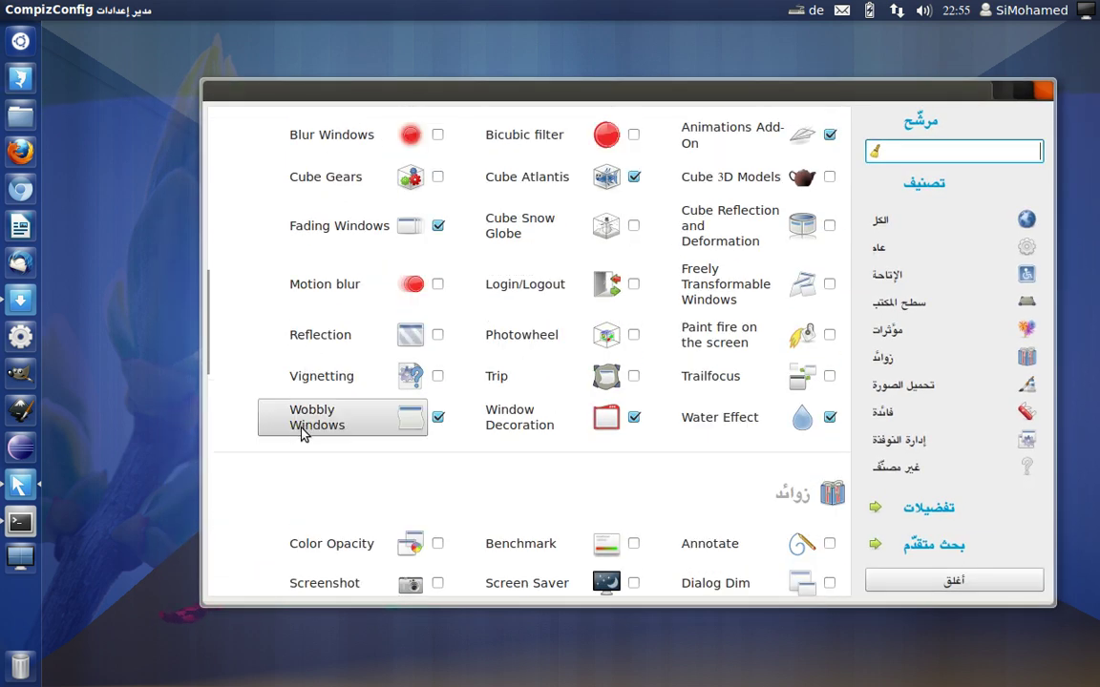
{"action": "left_click_drag", "start_coordinate": [703, 93], "coordinate": [655, 68]}
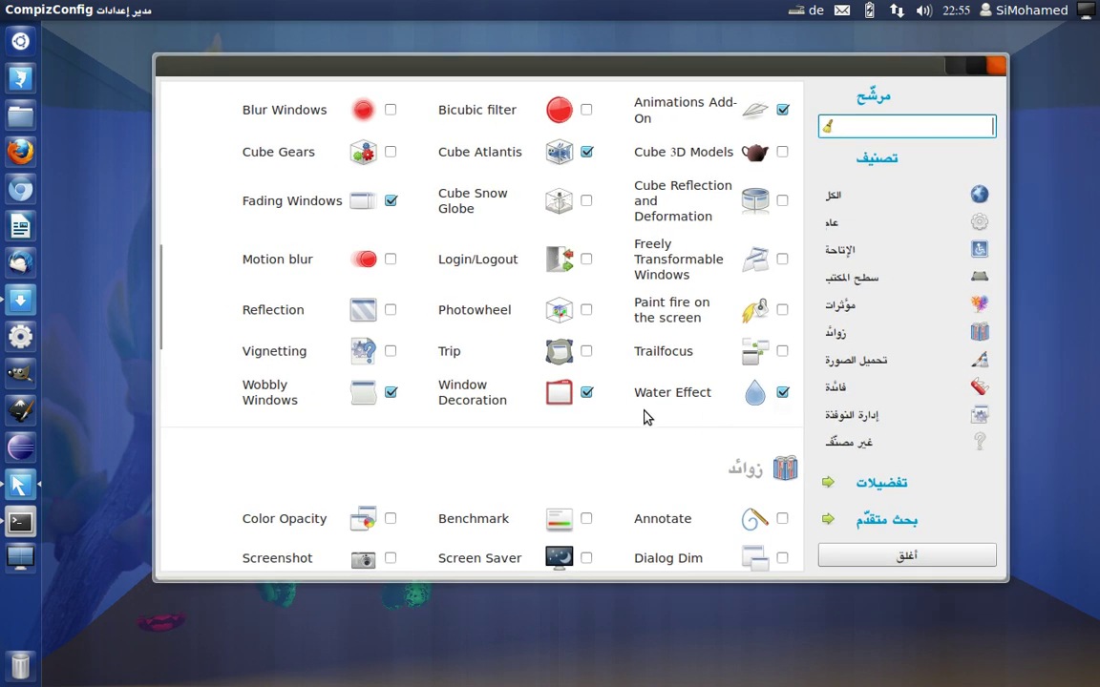
Open the Water Effect plugin settings, try its Toggle rain shortcut, and return to the plugin overview.
{"action": "left_click", "coordinate": [695, 407]}
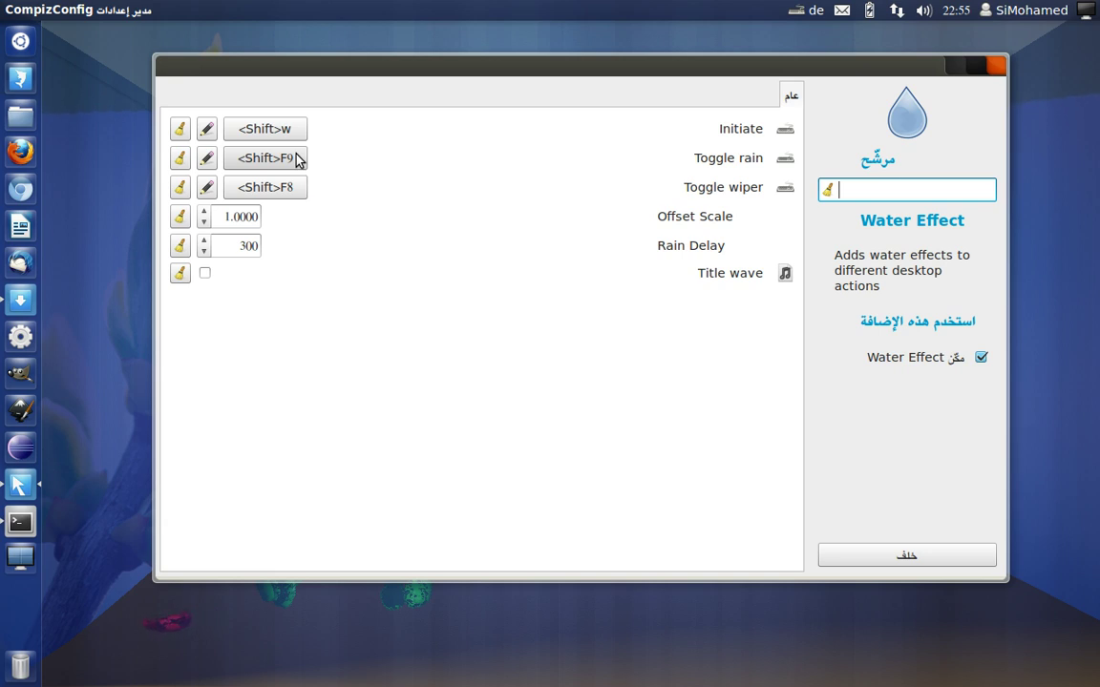
{"action": "key", "text": "shift+F9"}
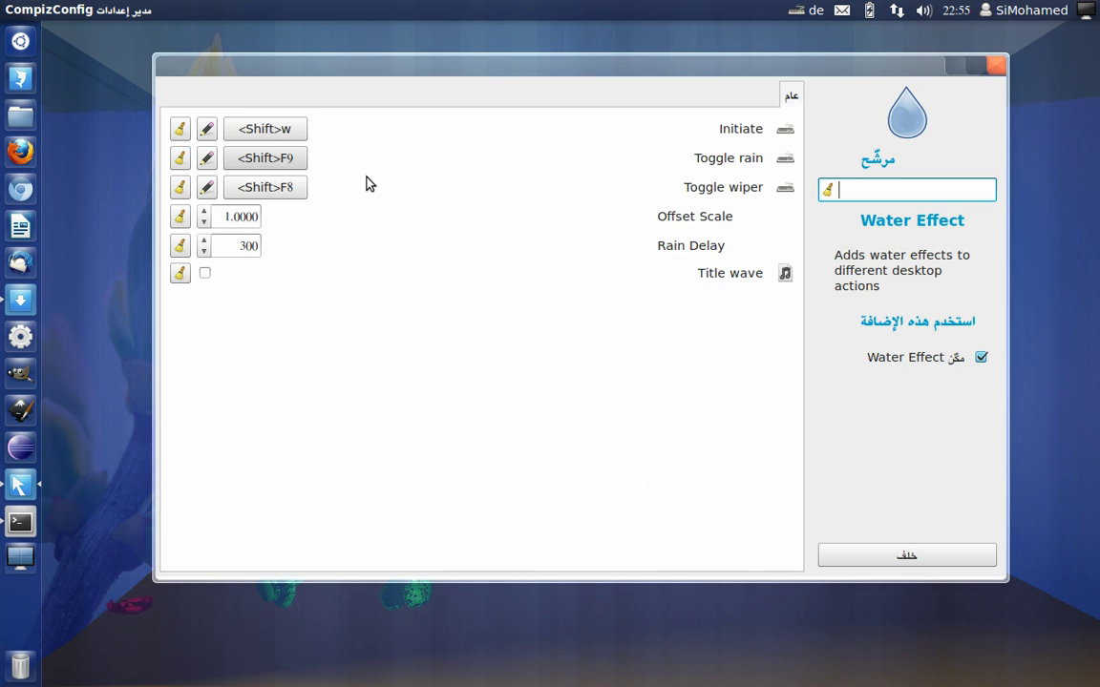
{"action": "left_click", "coordinate": [937, 562]}
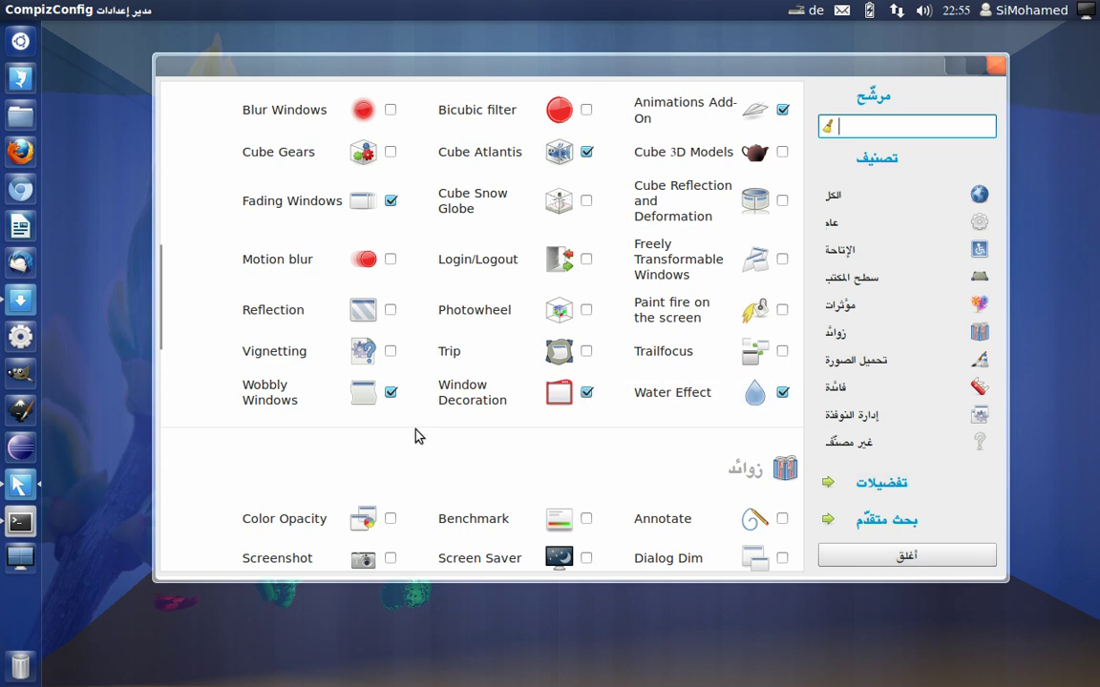
Find Shift Switcher in the window management category and cycle through the open applications with the standard switcher for comparison.
{"action": "scroll", "coordinate": [420, 439], "scroll_direction": "down", "scroll_amount": 5}
{"action": "scroll", "coordinate": [423, 445], "scroll_direction": "down", "scroll_amount": 5}
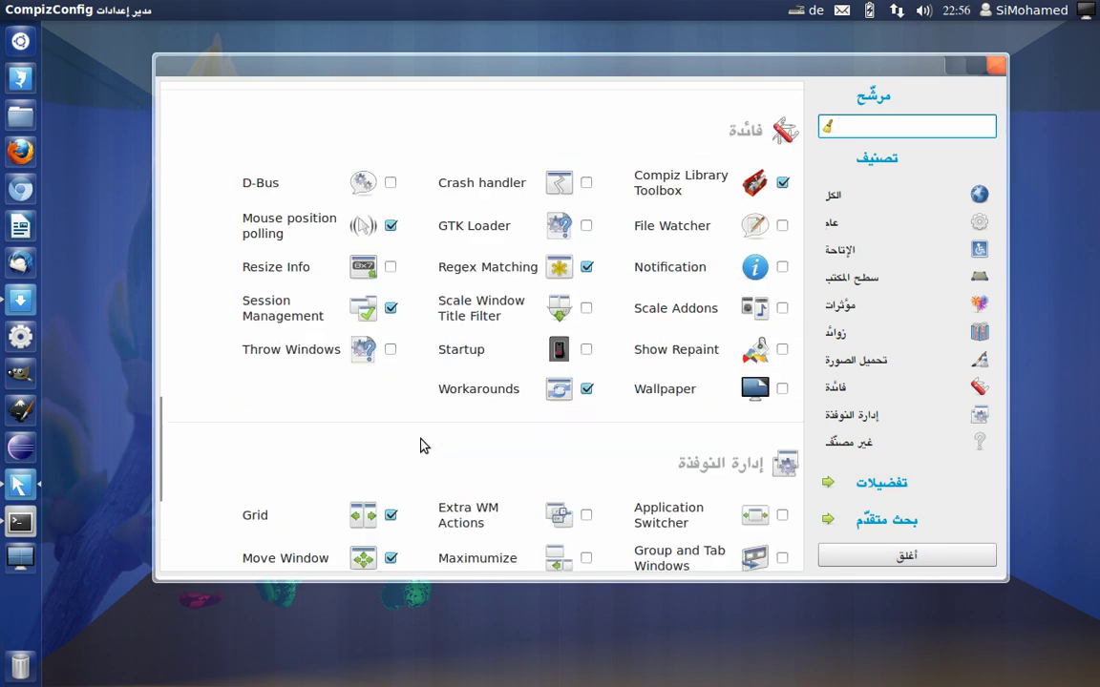
{"action": "scroll", "coordinate": [423, 446], "scroll_direction": "down", "scroll_amount": 5}
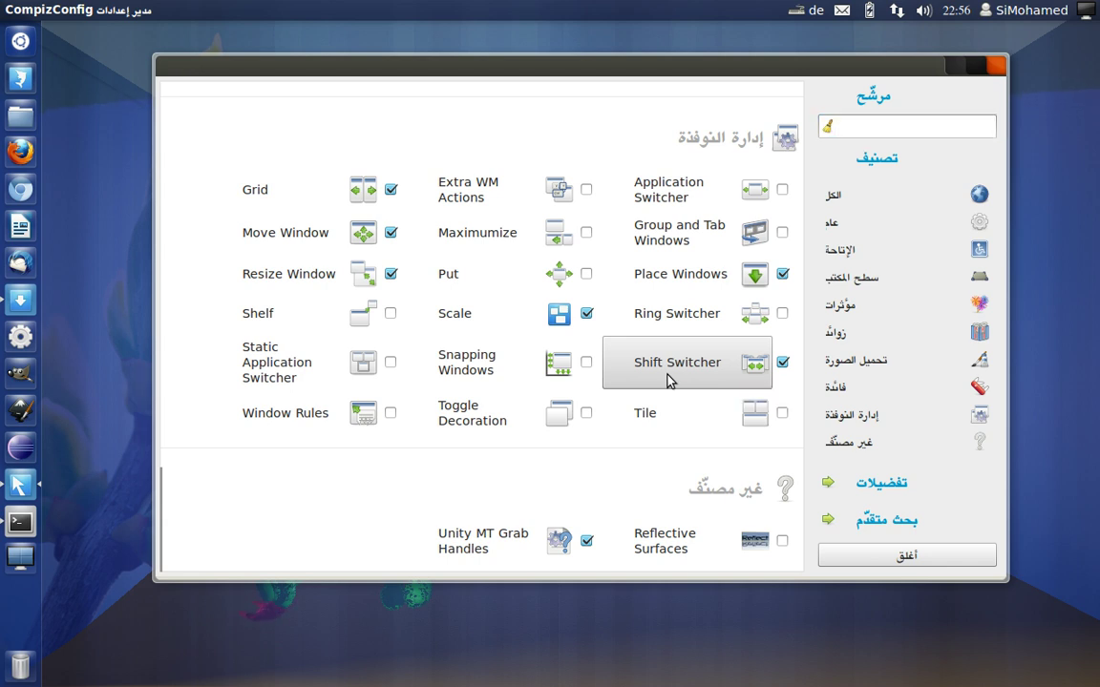
{"action": "key", "text": "alt+Tab"}
{"action": "key", "text": "alt+Tab"}
{"action": "key", "text": "alt+Tab"}
{"action": "key", "text": "alt+Tab"}
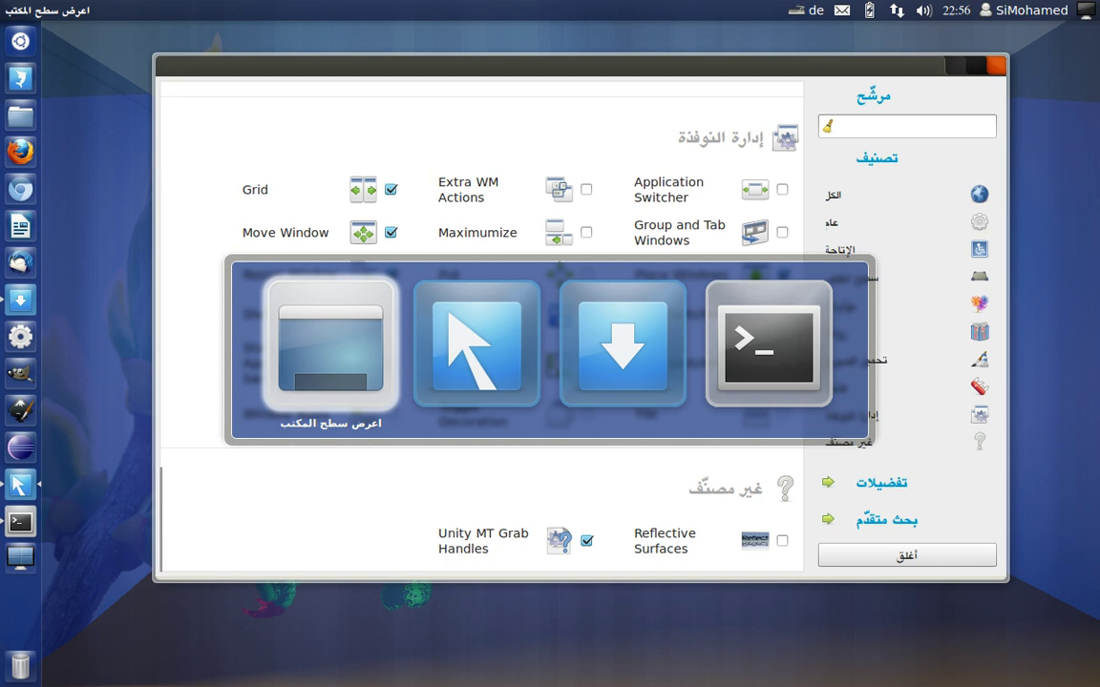
{"action": "key", "text": "alt+Tab"}
{"action": "key", "text": "alt+Tab"}
{"action": "key", "text": "alt+Tab"}
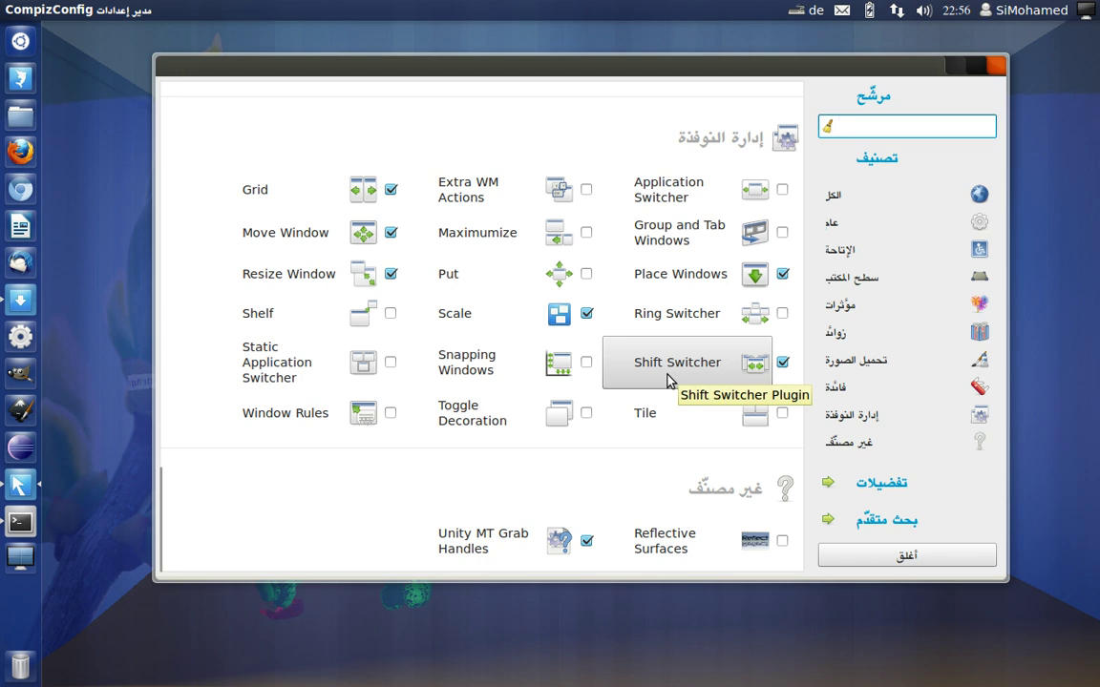
Open the Shift Switcher settings, start its switcher with the Initiate shortcut, cycle through the open windows, and return to the settings window.
{"action": "left_click", "coordinate": [666, 380]}
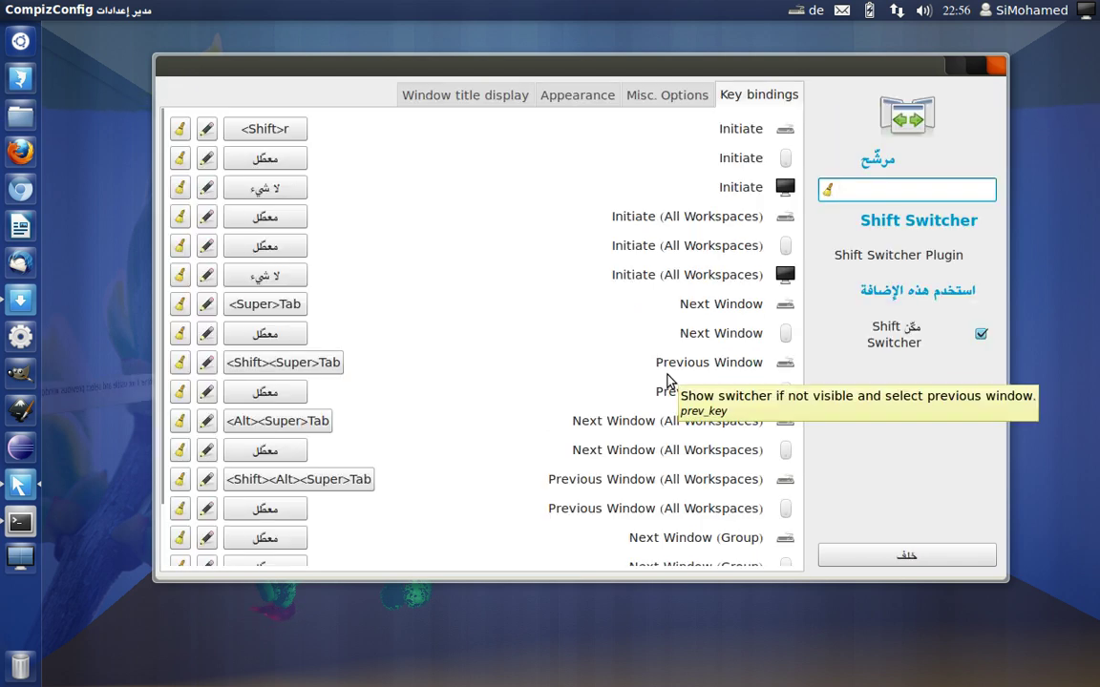
{"action": "left_click_drag", "start_coordinate": [554, 65], "coordinate": [533, 64]}
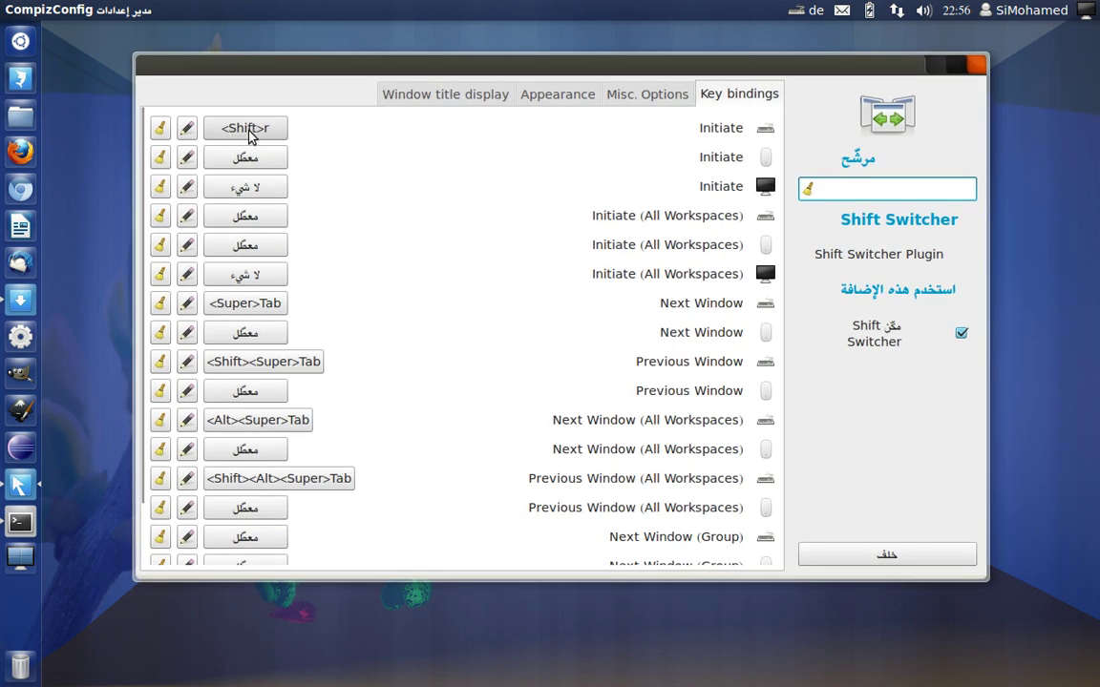
{"action": "key", "text": "shift+r"}
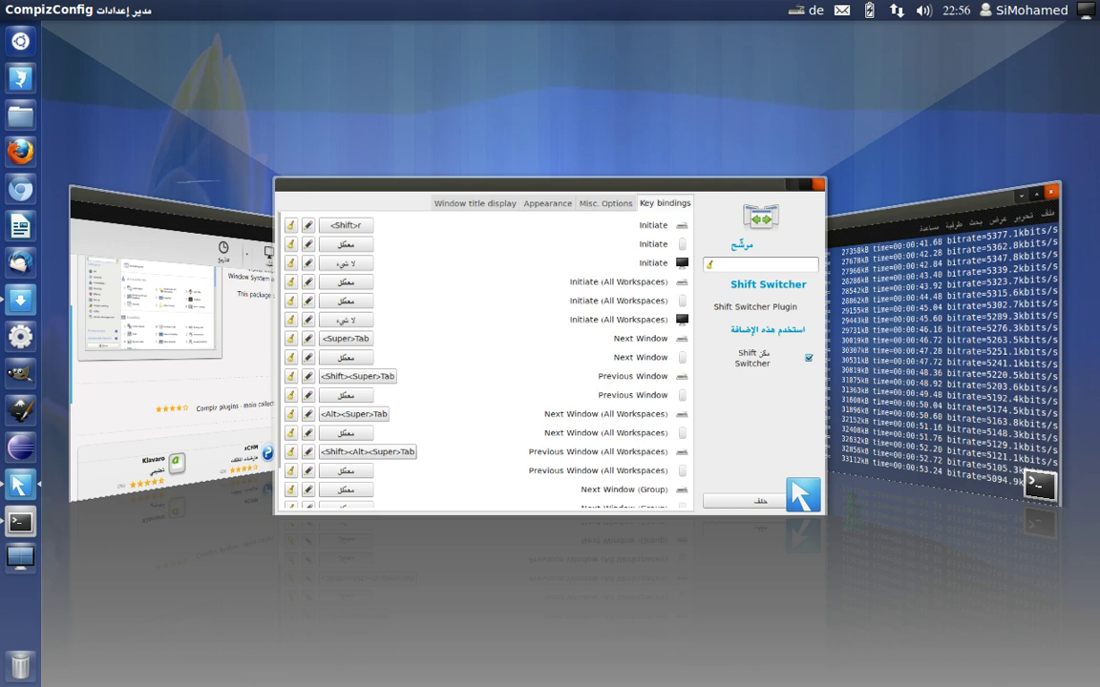
{"action": "key", "text": "shift+r"}
{"action": "key", "text": "shift+r"}
{"action": "key", "text": "shift+r"}
{"action": "key", "text": "shift+r"}
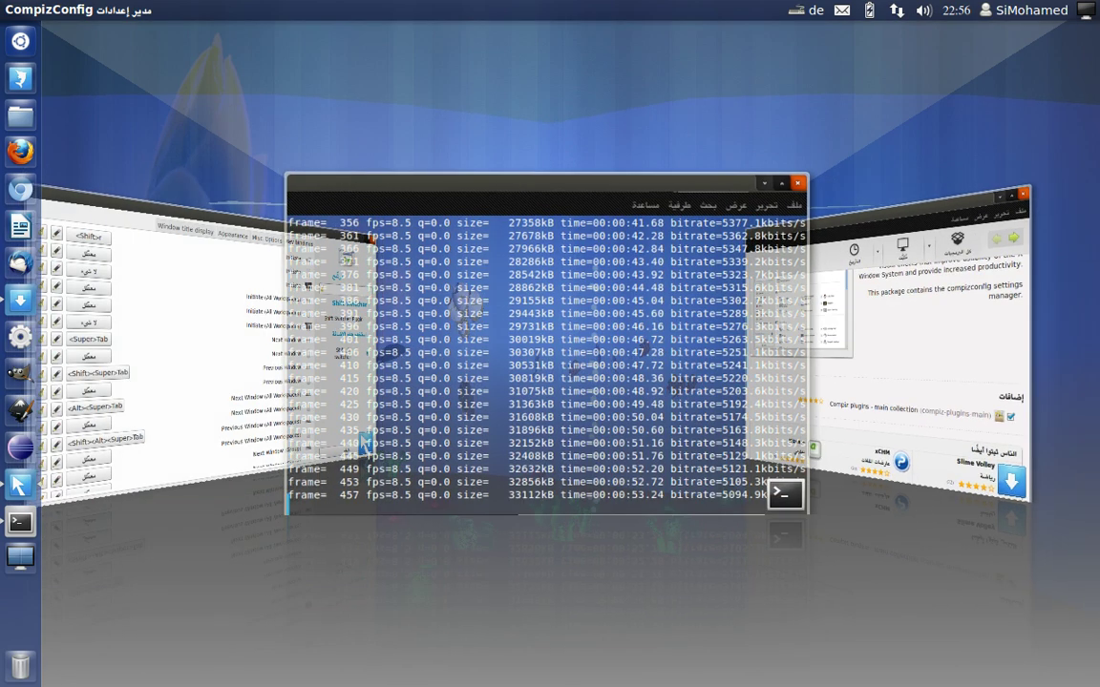
{"action": "key", "text": "shift+r"}
{"action": "key", "text": "shift+r"}
{"action": "key", "text": "shift+r"}
{"action": "key", "text": "shift+r"}
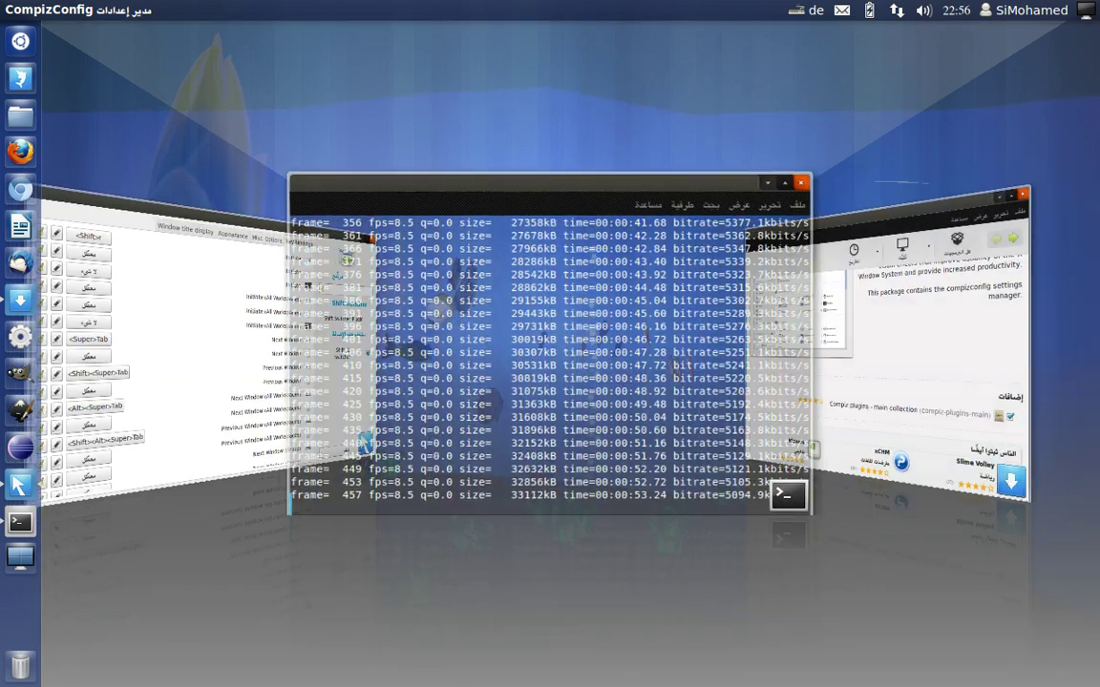
{"action": "key", "text": "shift+r"}
{"action": "key", "text": "shift+r"}
{"action": "key", "text": "shift+r"}
{"action": "key", "text": "shift+r"}
{"action": "key", "text": "shift+r"}
{"action": "key", "text": "shift+r"}
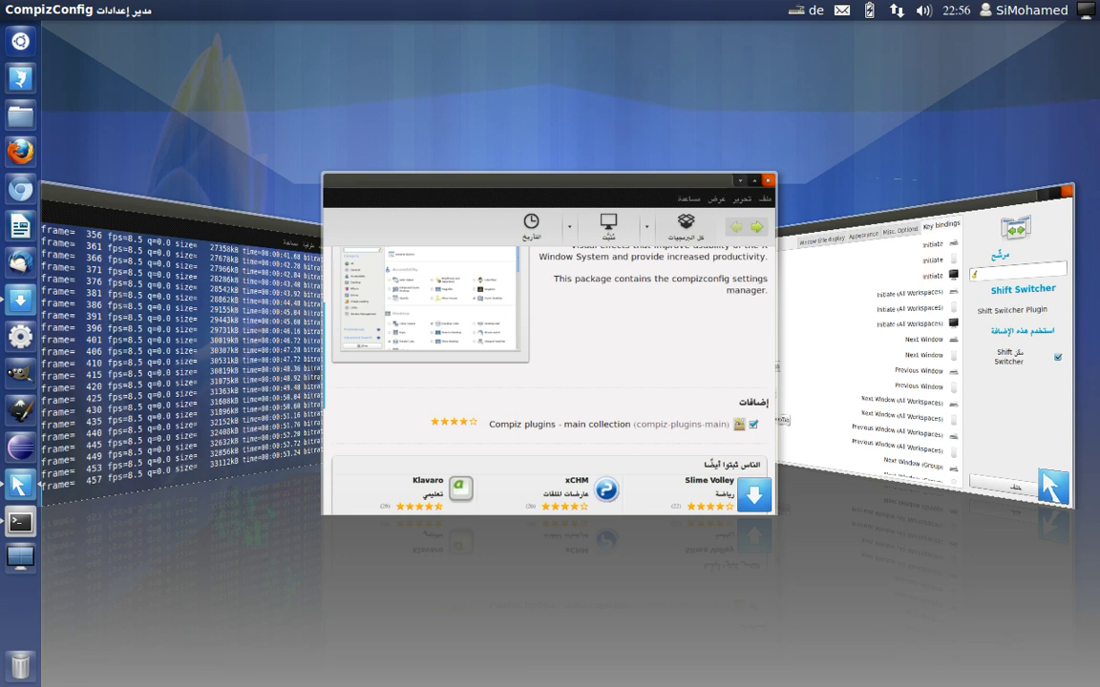
{"action": "key", "text": "shift+r"}
{"action": "key", "text": "shift+r"}
{"action": "key", "text": "shift+r"}
{"action": "key", "text": "shift+r"}
{"action": "key", "text": "shift+r"}
{"action": "key", "text": "shift+r"}
{"action": "key", "text": "Return"}
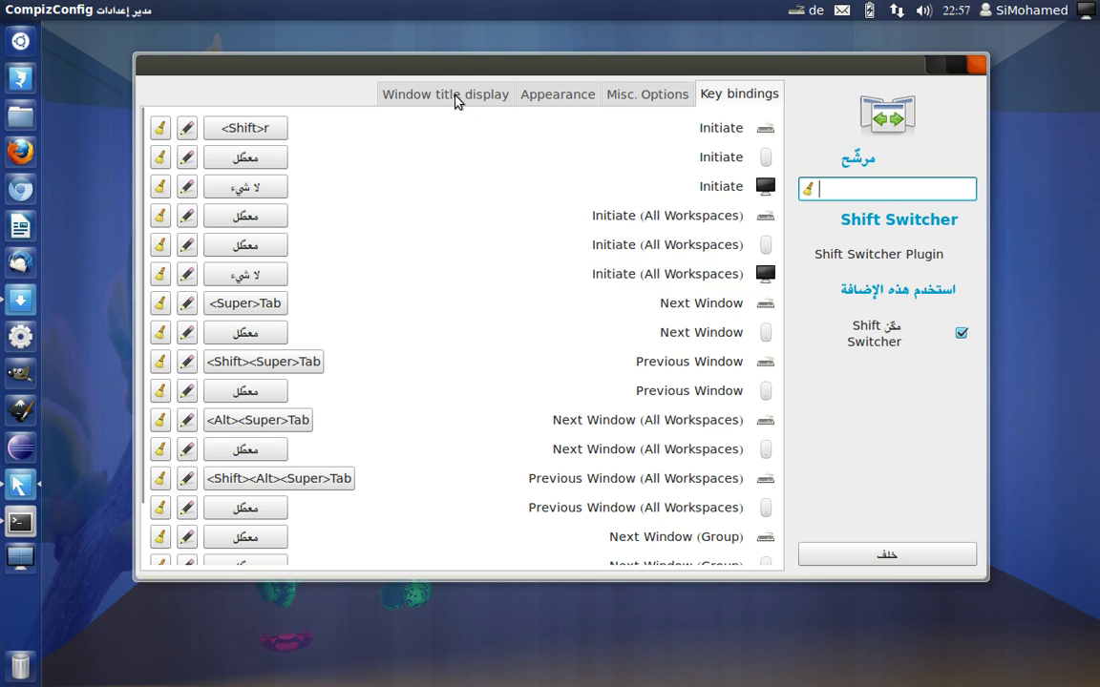
Set the Shift Switcher's Switcher mode to Flip in its appearance settings.
{"action": "left_click", "coordinate": [541, 99]}
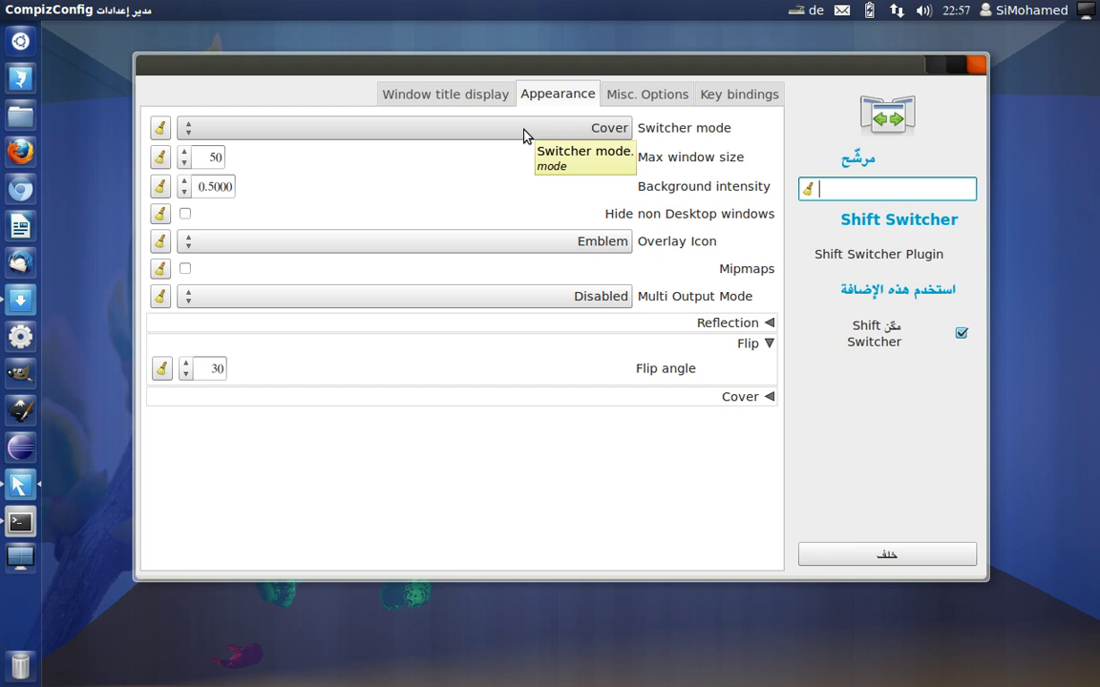
{"action": "left_click", "coordinate": [525, 135]}
{"action": "left_click", "coordinate": [520, 153]}
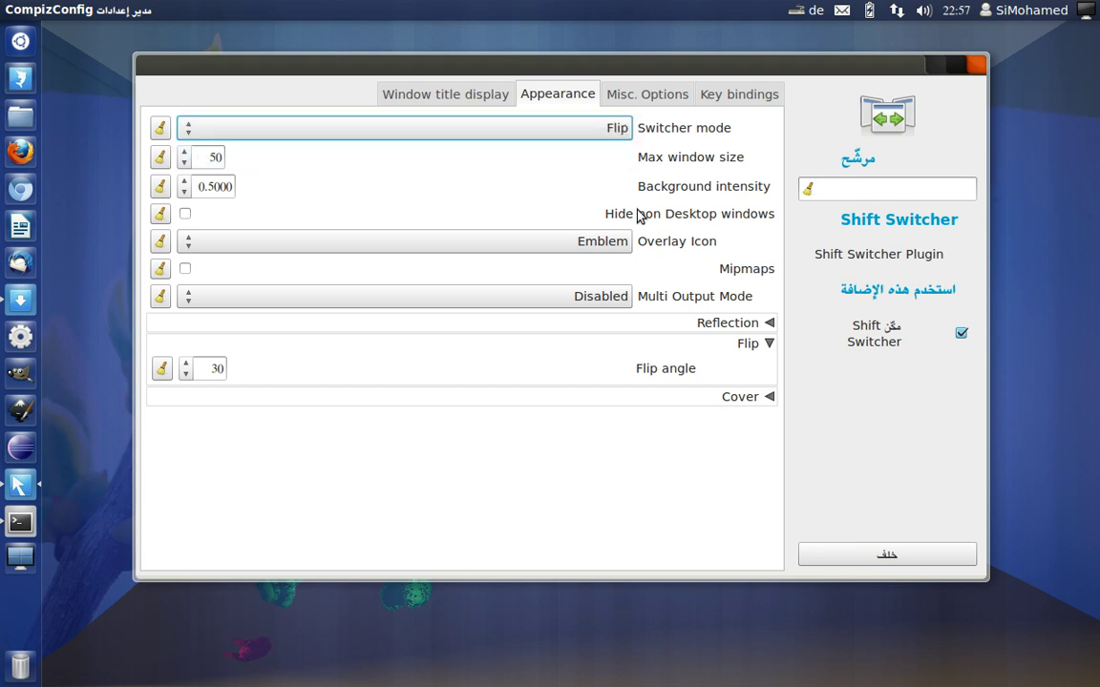
Test the Flip mode by cycling through the open windows with the Next Window shortcut and returning to the settings window.
{"action": "key", "text": "super+Tab"}
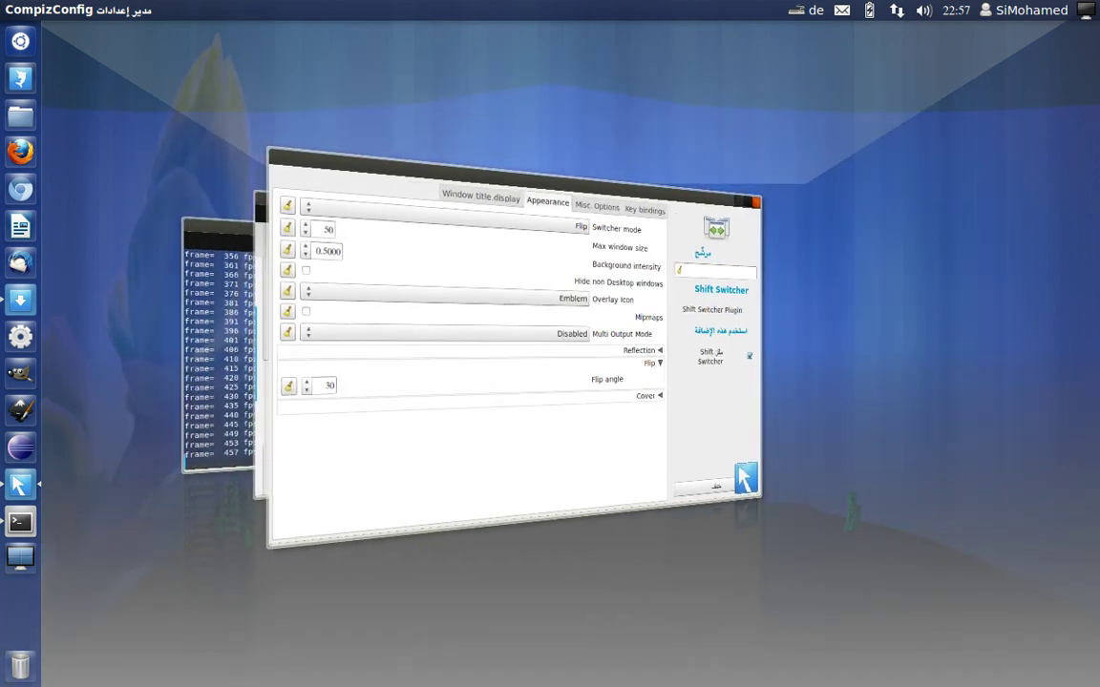
{"action": "key", "text": "super+Tab"}
{"action": "key", "text": "super+Tab"}
{"action": "key", "text": "super+Tab"}
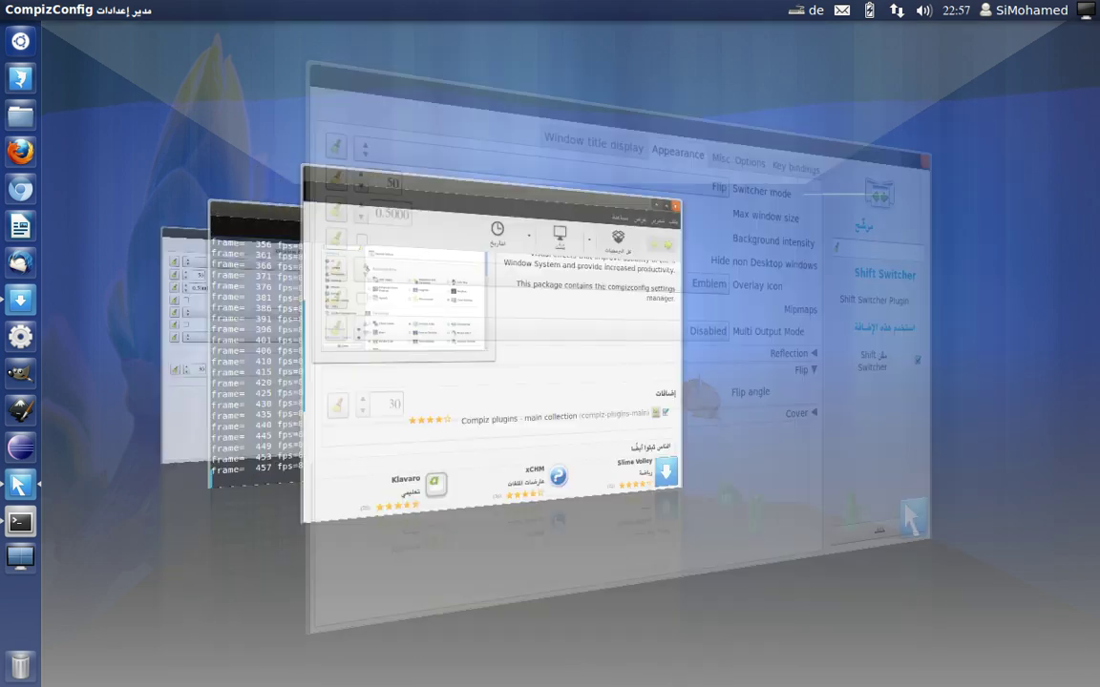
{"action": "key", "text": "super+Tab"}
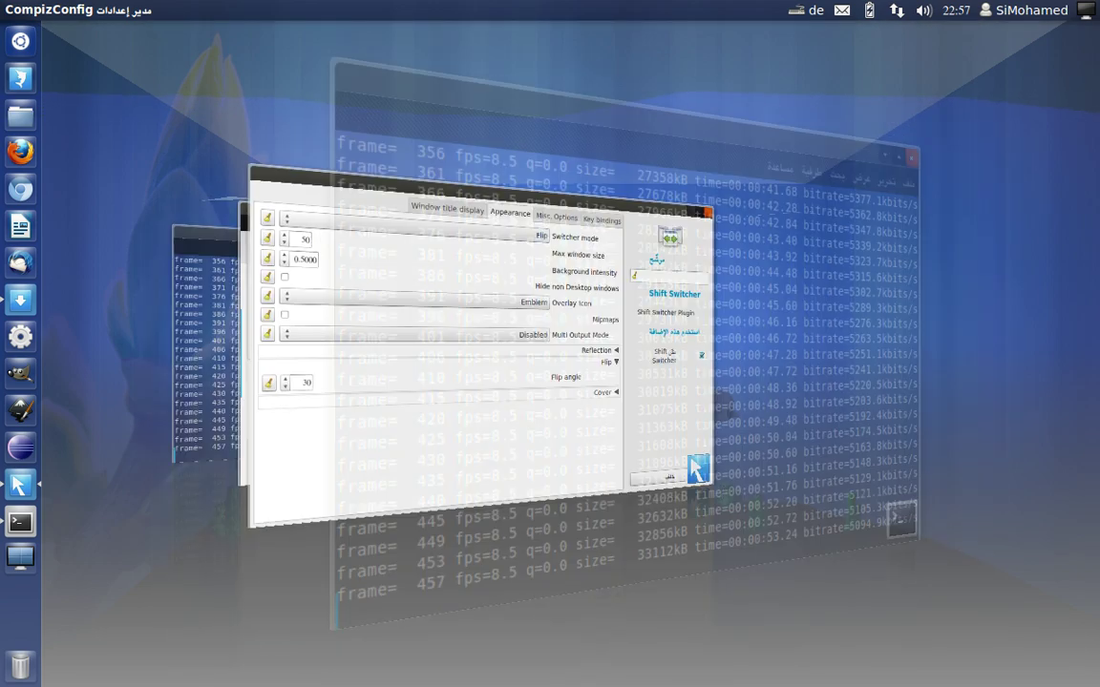
{"action": "key", "text": "super+Tab"}
{"action": "key", "text": "super+Tab"}
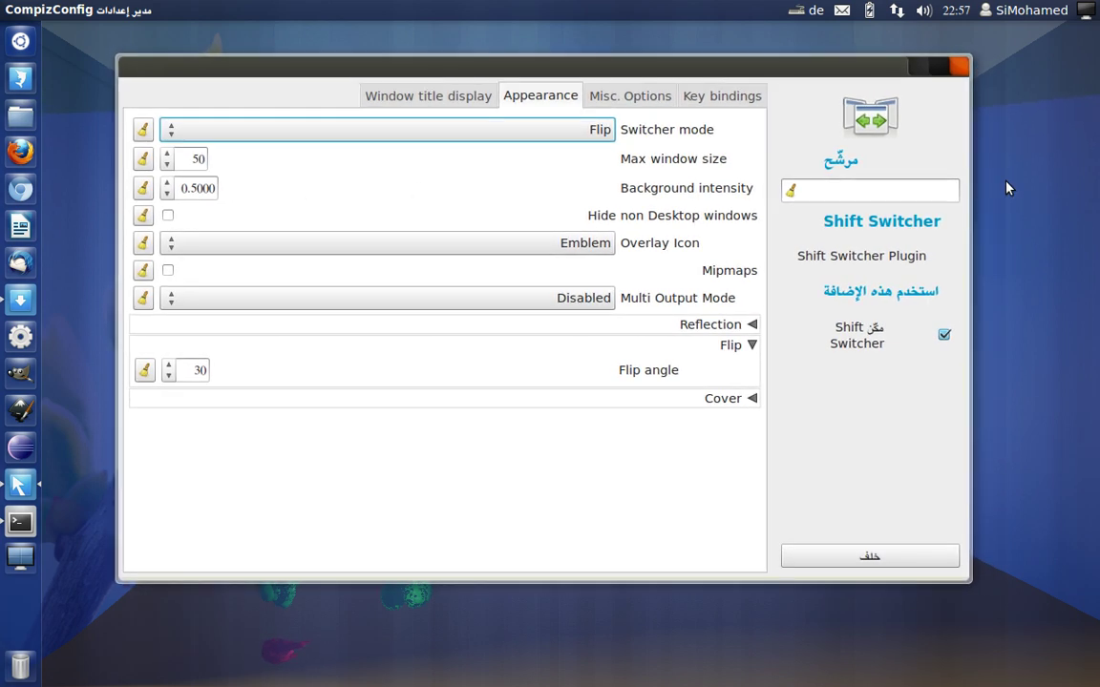
Review the Shift Switcher's window title display, miscellaneous and key binding settings, and return to the plugin overview.
{"action": "left_click", "coordinate": [393, 99]}
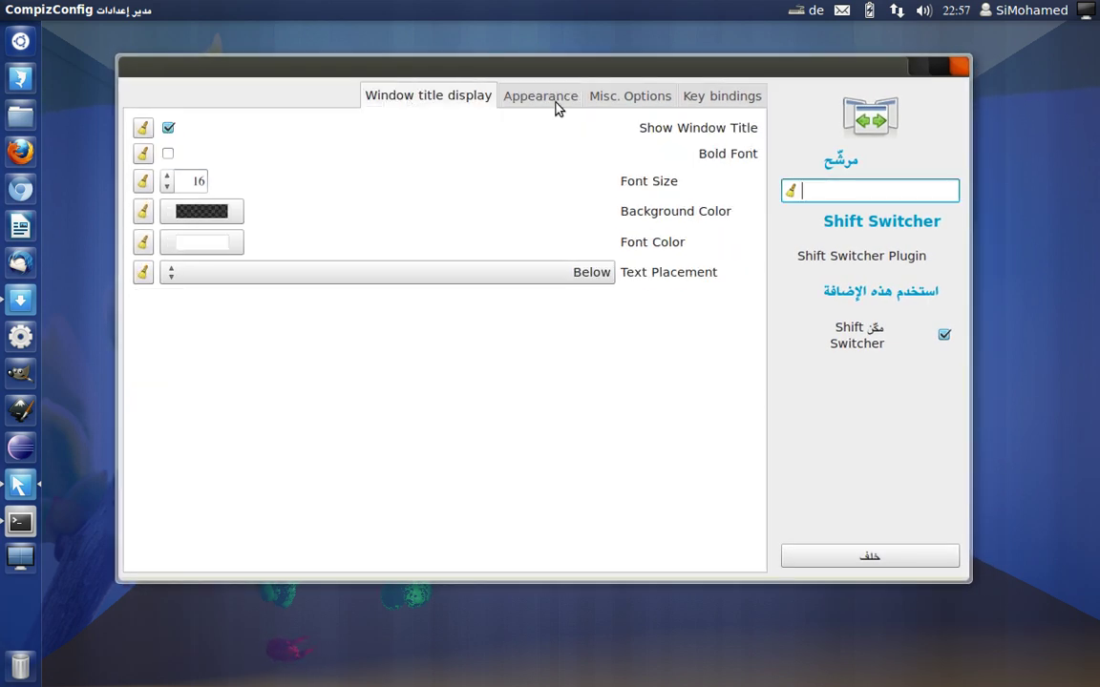
{"action": "left_click", "coordinate": [626, 100]}
{"action": "left_click", "coordinate": [712, 100]}
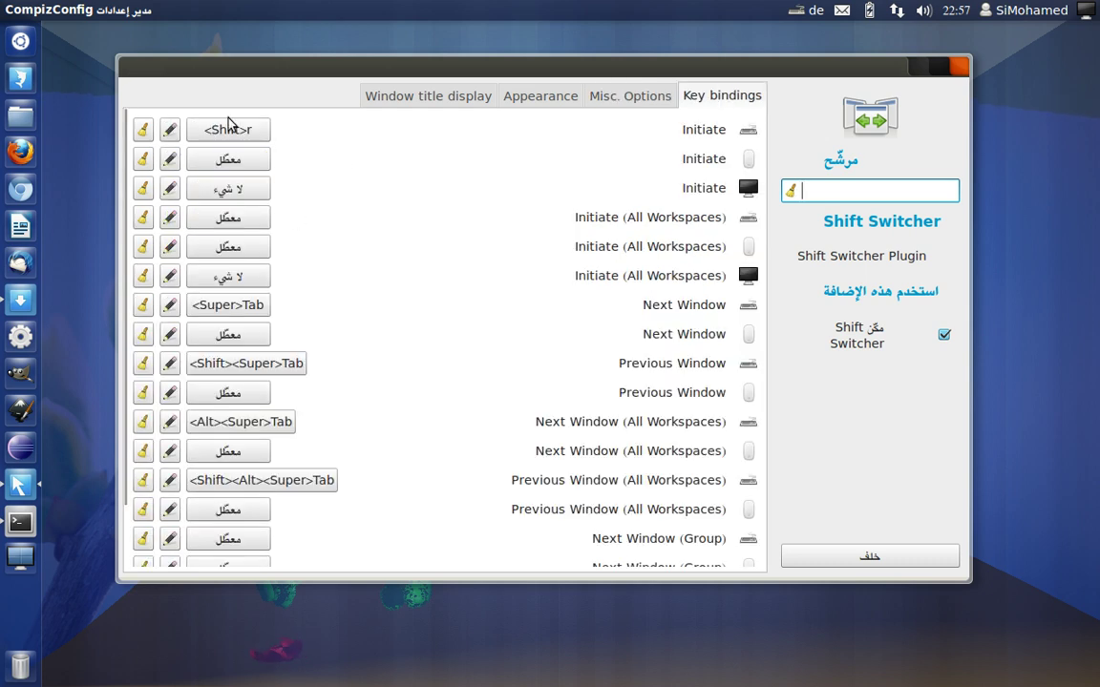
{"action": "left_click", "coordinate": [899, 563]}
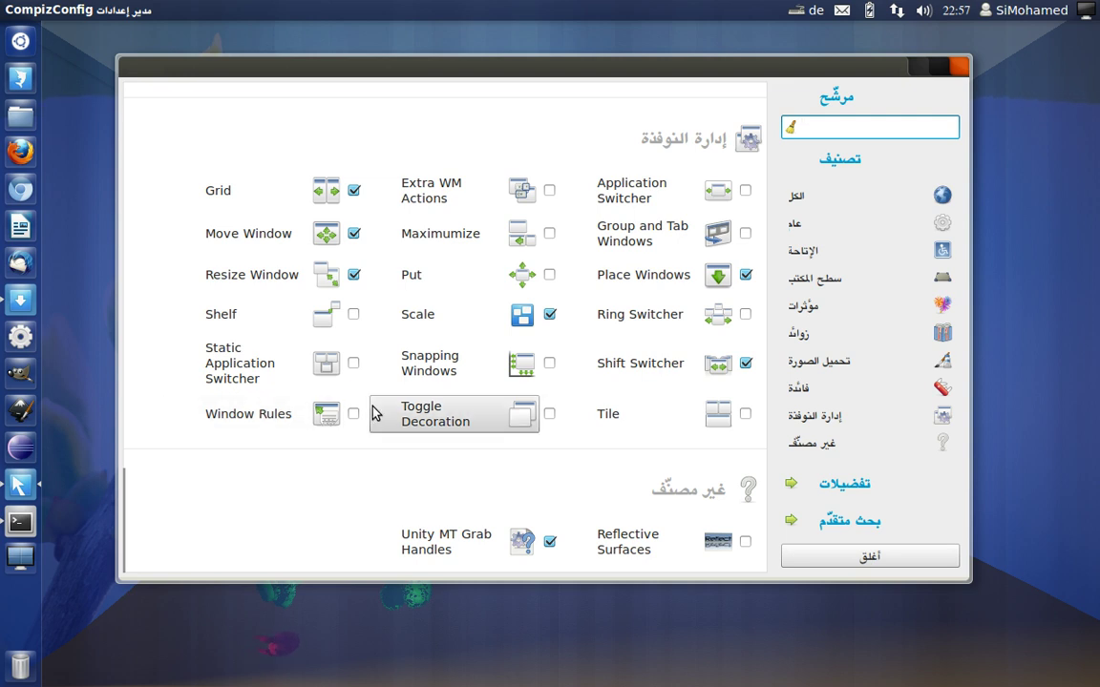
{"action": "scroll", "coordinate": [549, 398], "scroll_direction": "up", "scroll_amount": 1}
{"action": "scroll", "coordinate": [549, 398], "scroll_direction": "up", "scroll_amount": 10}
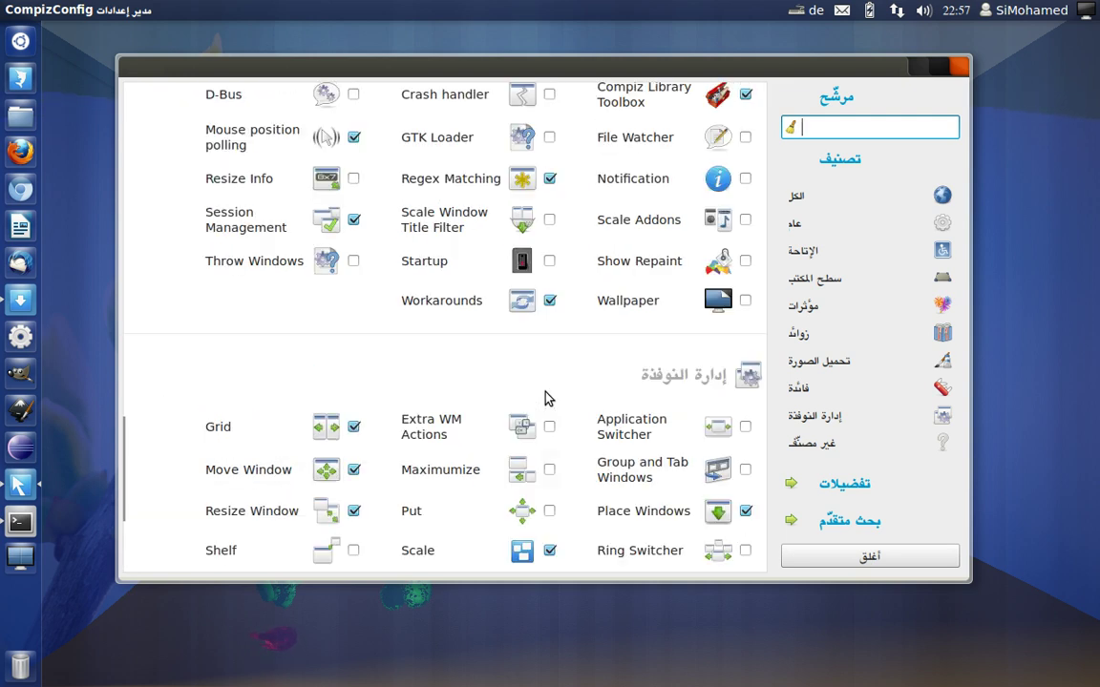
Open the Cube Atlantis plugin settings from the effects category and review its general and Water / Ground options.
{"action": "scroll", "coordinate": [549, 398], "scroll_direction": "up", "scroll_amount": 3}
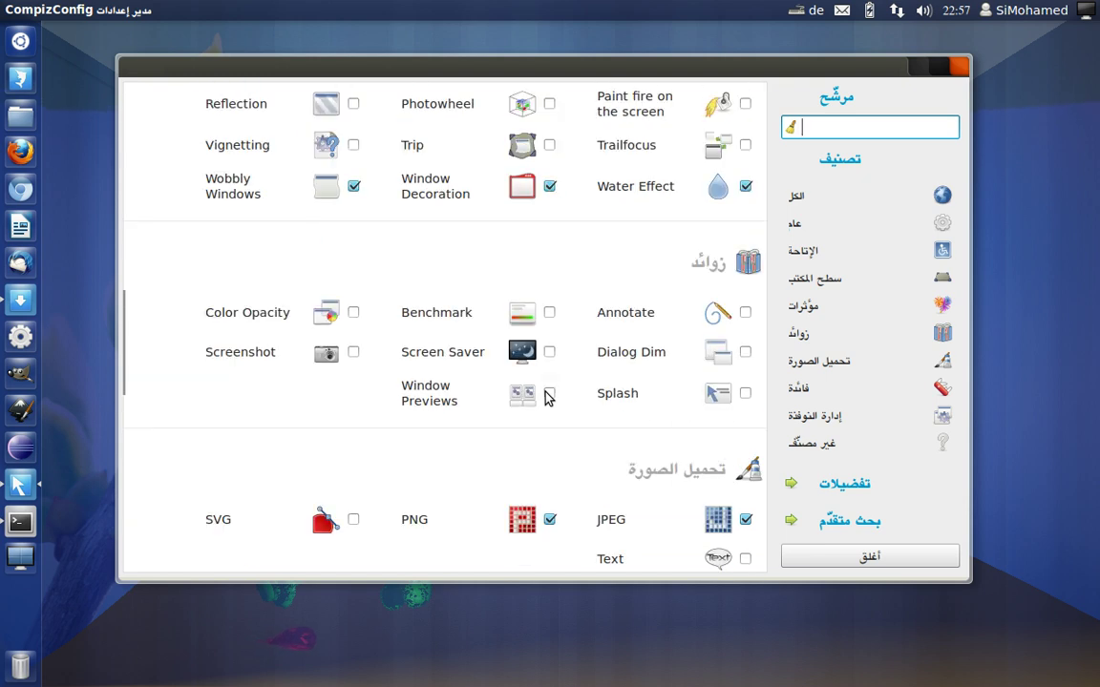
{"action": "scroll", "coordinate": [549, 398], "scroll_direction": "up", "scroll_amount": 3}
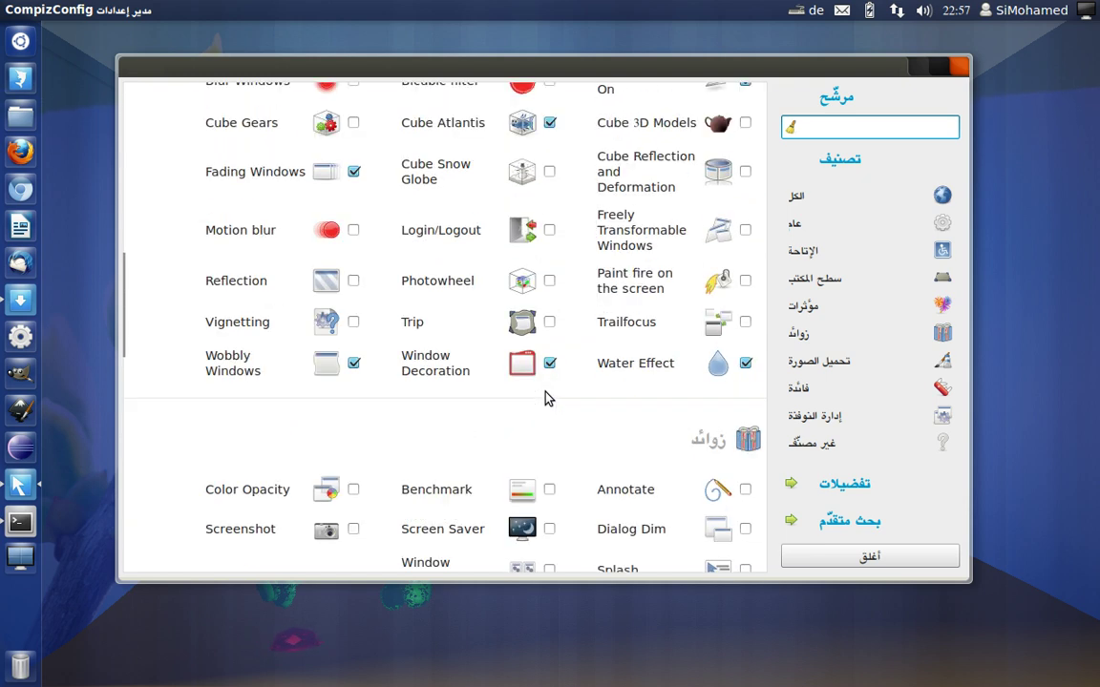
{"action": "scroll", "coordinate": [549, 398], "scroll_direction": "up", "scroll_amount": 3}
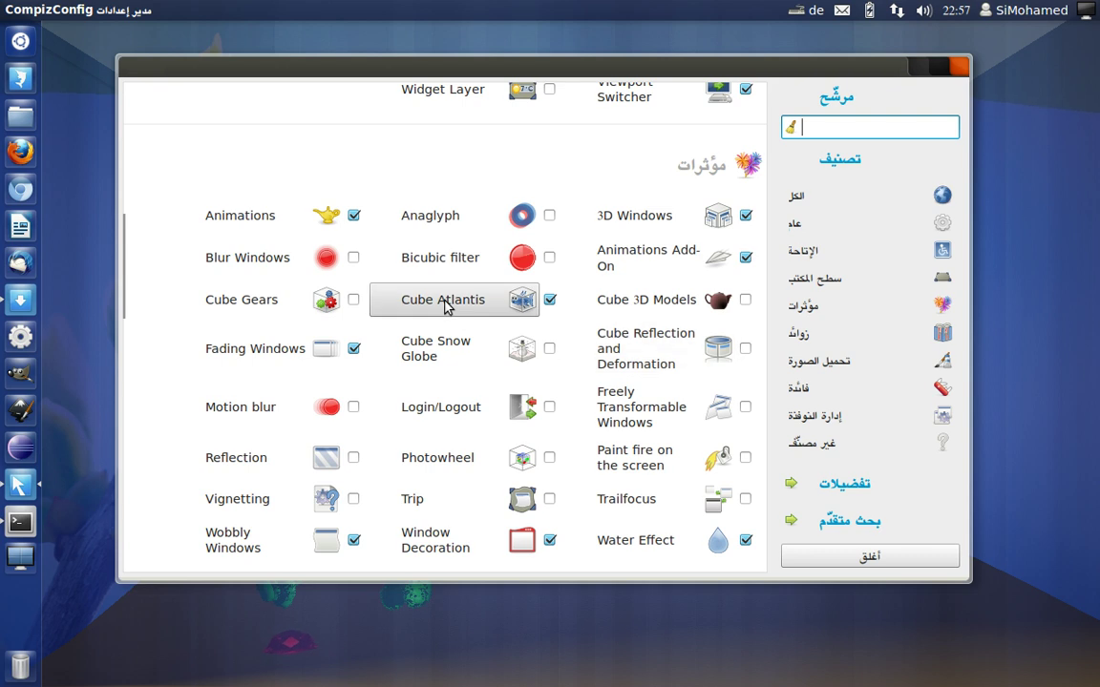
{"action": "left_click", "coordinate": [445, 304]}
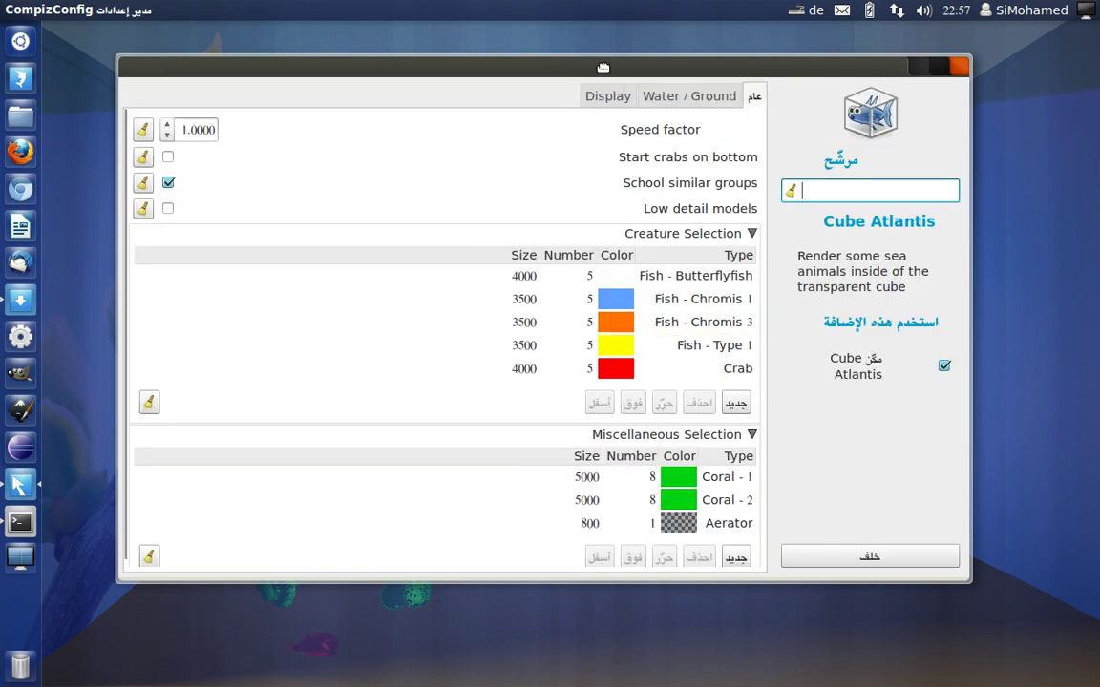
{"action": "left_click_drag", "start_coordinate": [603, 67], "coordinate": [599, 63]}
{"action": "left_click", "coordinate": [676, 95]}
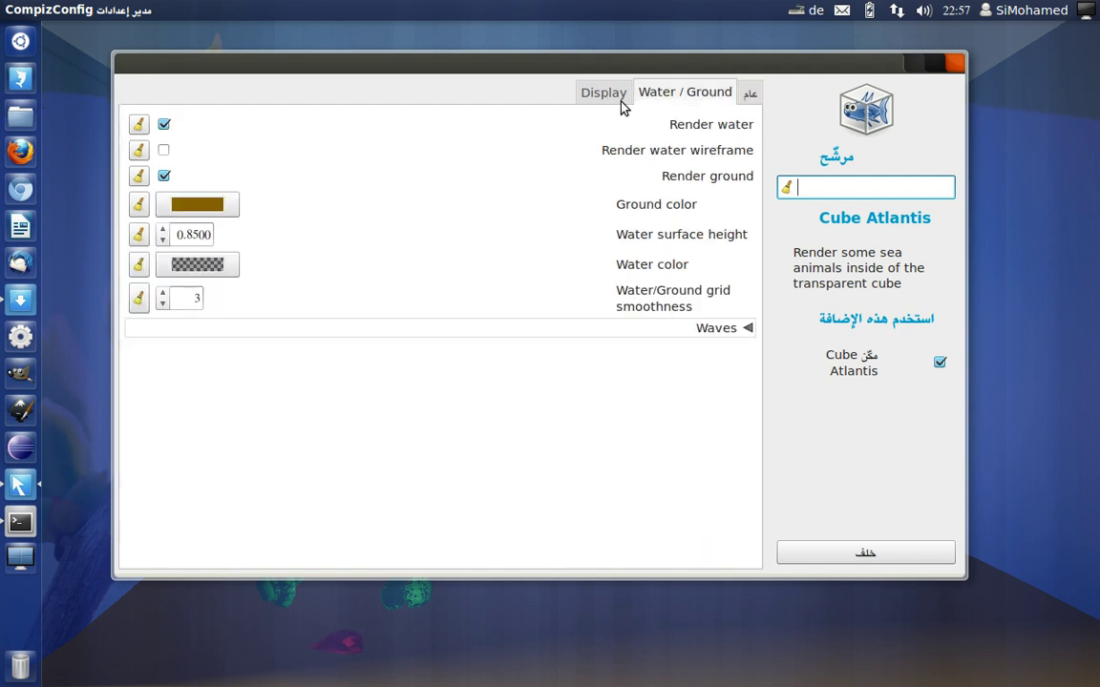
Minimize the Cube Atlantis settings to view the aquarium desktop, bring up the terminal, and restore the settings window.
{"action": "left_click_drag", "start_coordinate": [570, 71], "coordinate": [531, 117]}
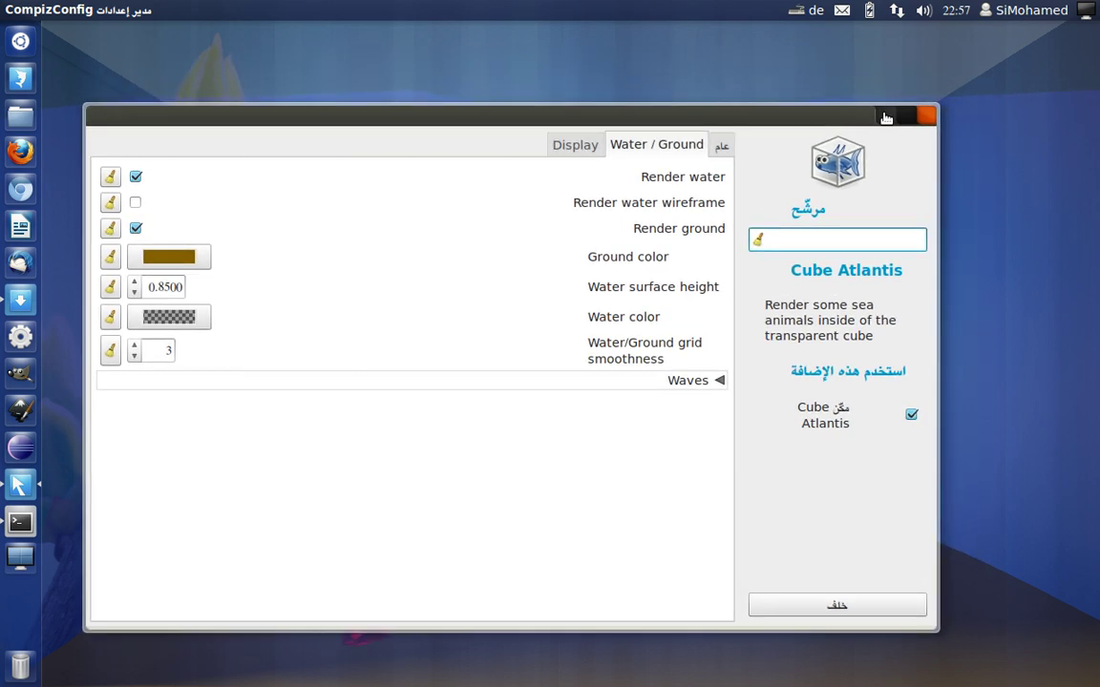
{"action": "left_click", "coordinate": [885, 115]}
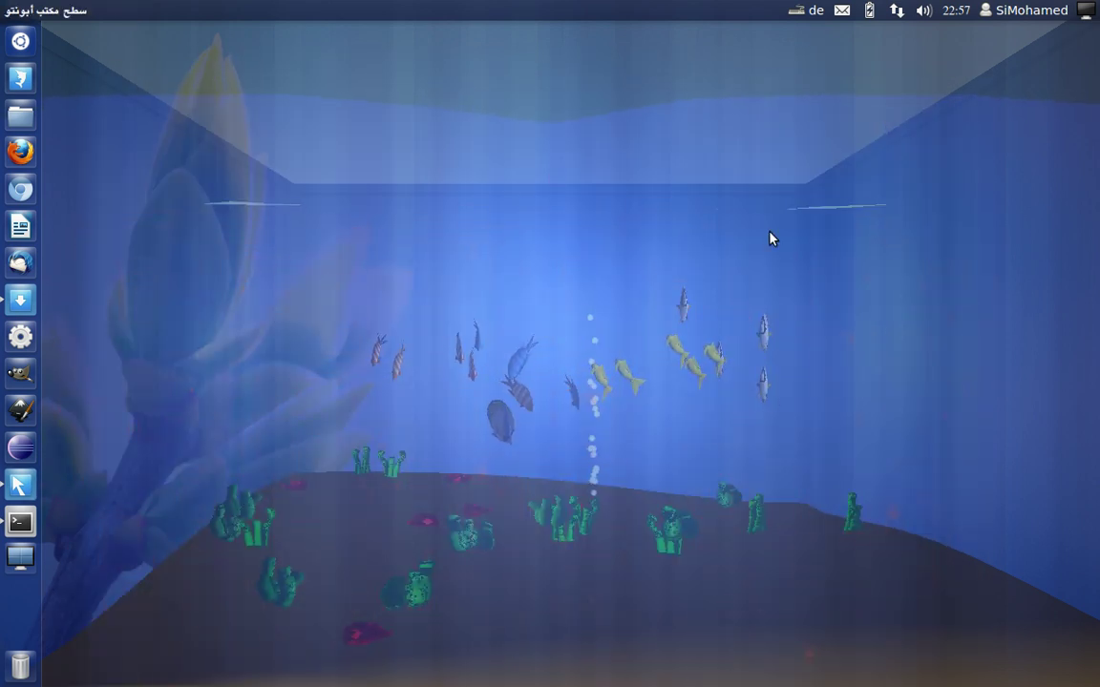
{"action": "left_click", "coordinate": [20, 521]}
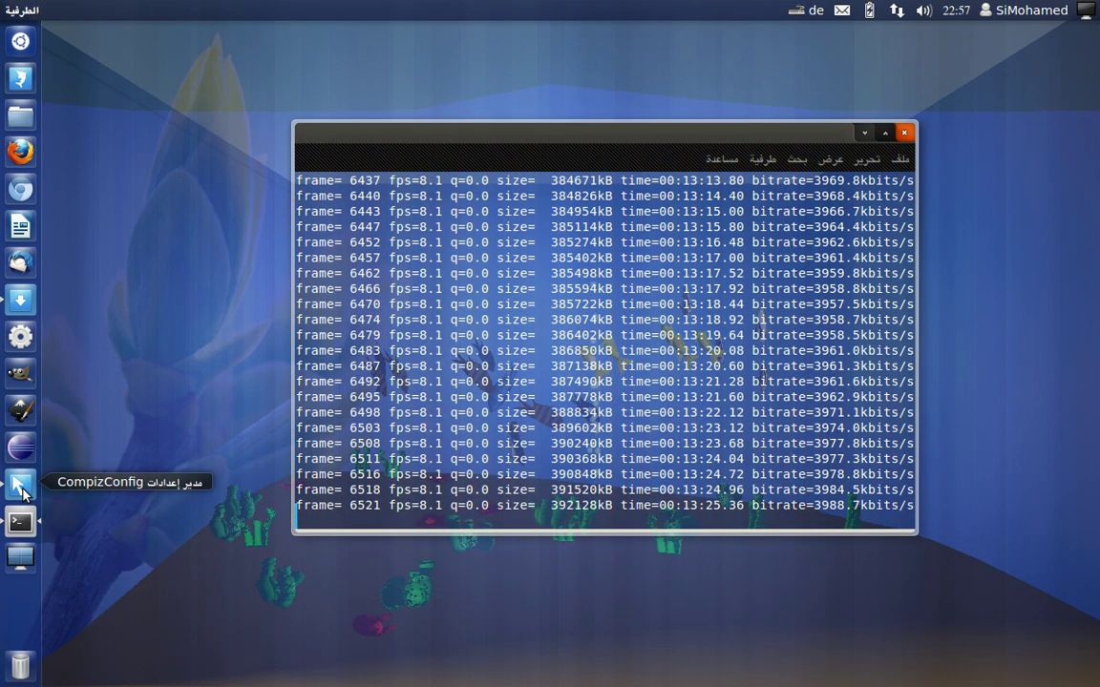
{"action": "left_click", "coordinate": [22, 487]}
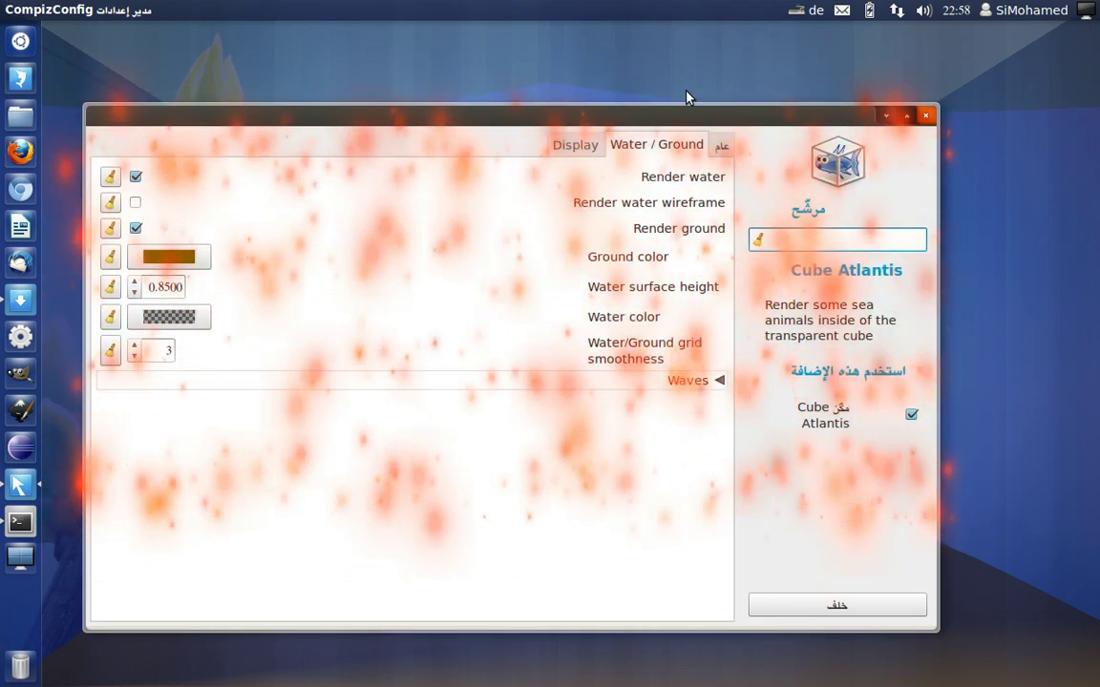
Reposition the settings window, review Cube Atlantis's general creature settings, and return to the plugin overview.
{"action": "left_click_drag", "start_coordinate": [688, 99], "coordinate": [683, 96]}
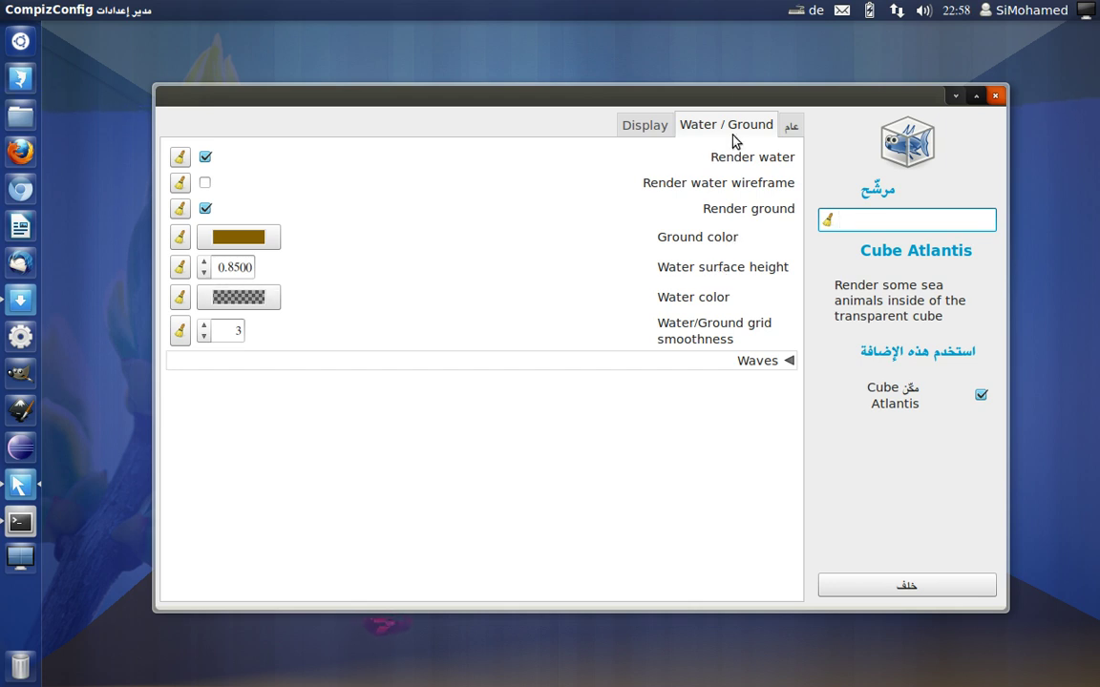
{"action": "left_click", "coordinate": [790, 125]}
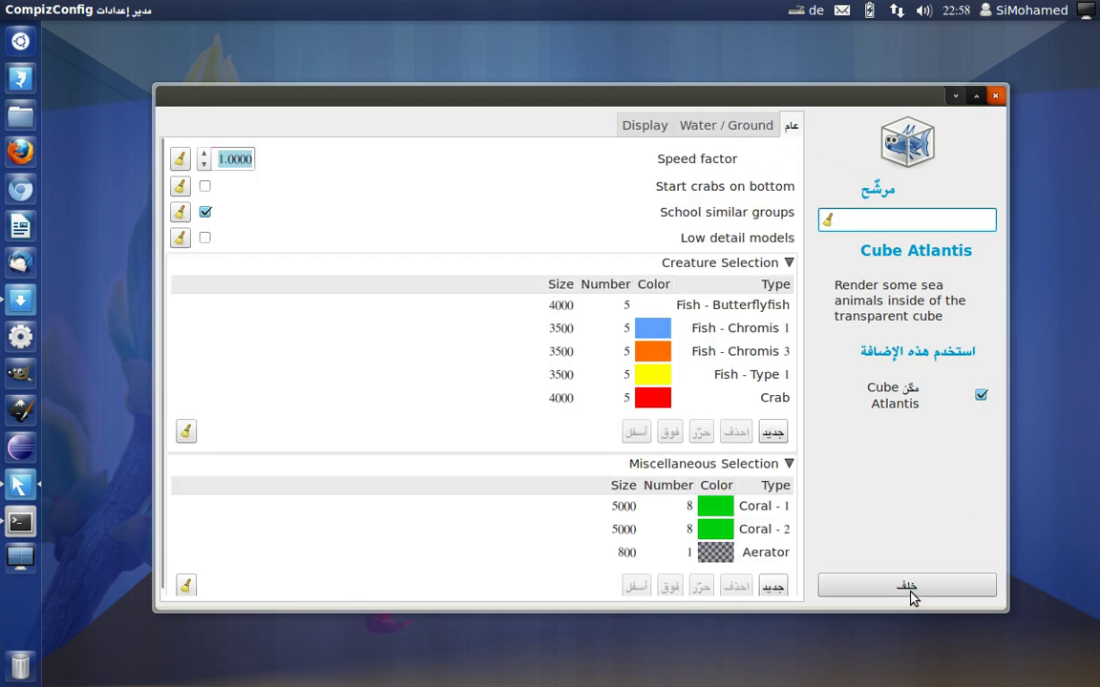
{"action": "left_click", "coordinate": [907, 586]}
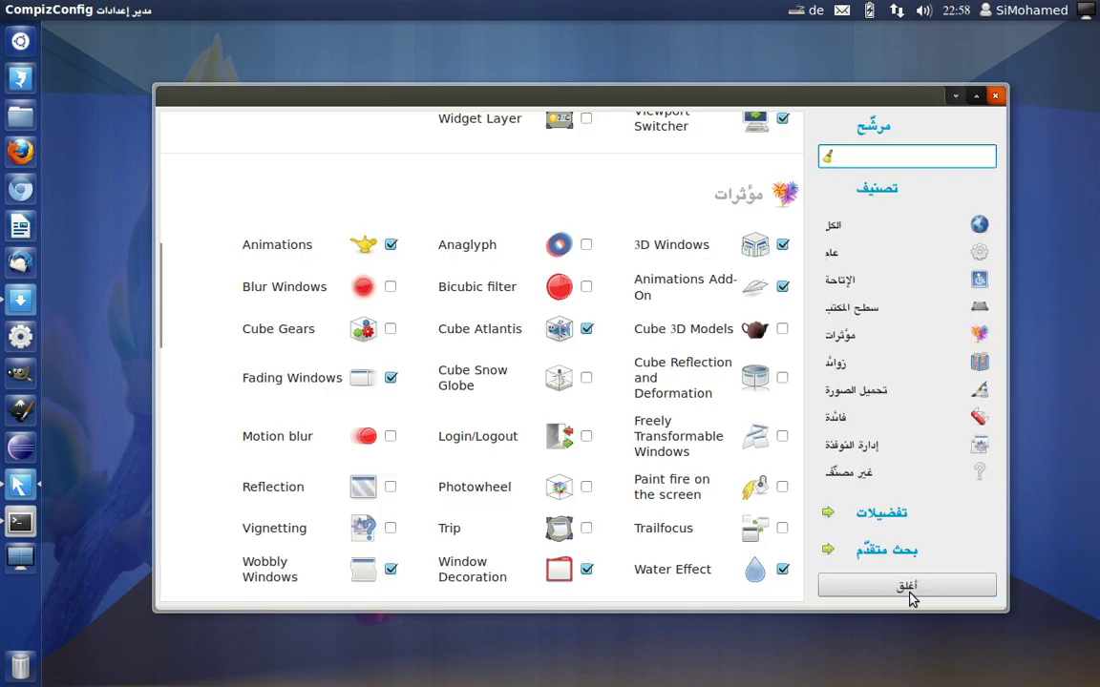
Open the Desktop Cube plugin settings and show its Transparent Cube opacity options.
{"action": "scroll", "coordinate": [631, 328], "scroll_direction": "up", "scroll_amount": 5}
{"action": "scroll", "coordinate": [631, 328], "scroll_direction": "up", "scroll_amount": 5}
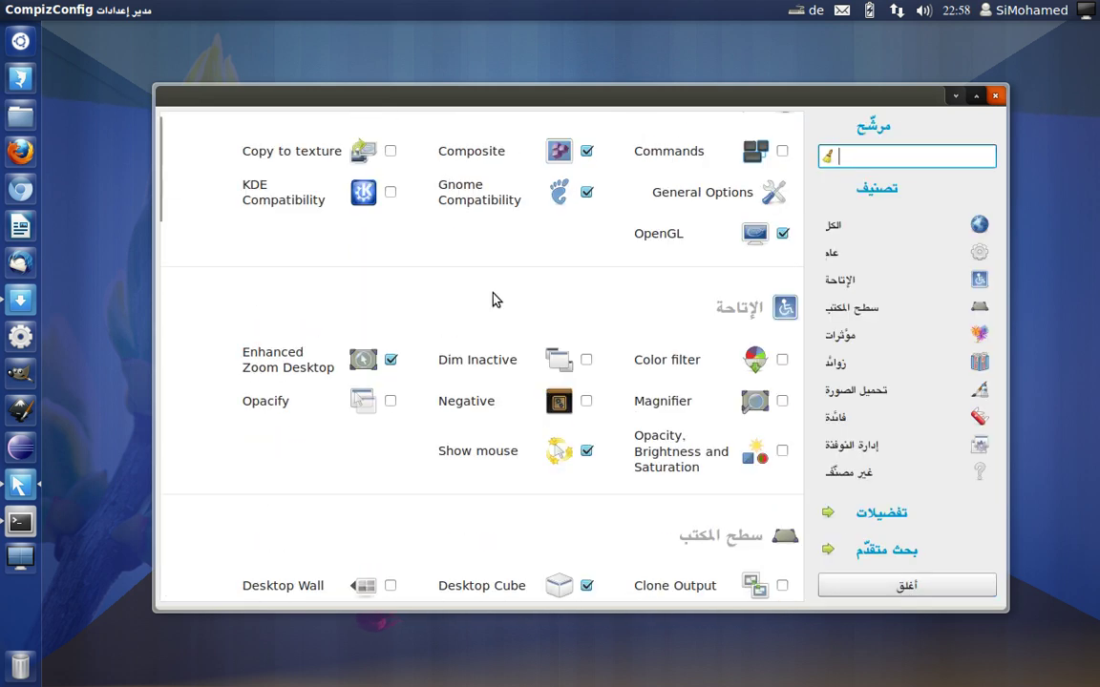
{"action": "scroll", "coordinate": [506, 521], "scroll_direction": "down", "scroll_amount": 4}
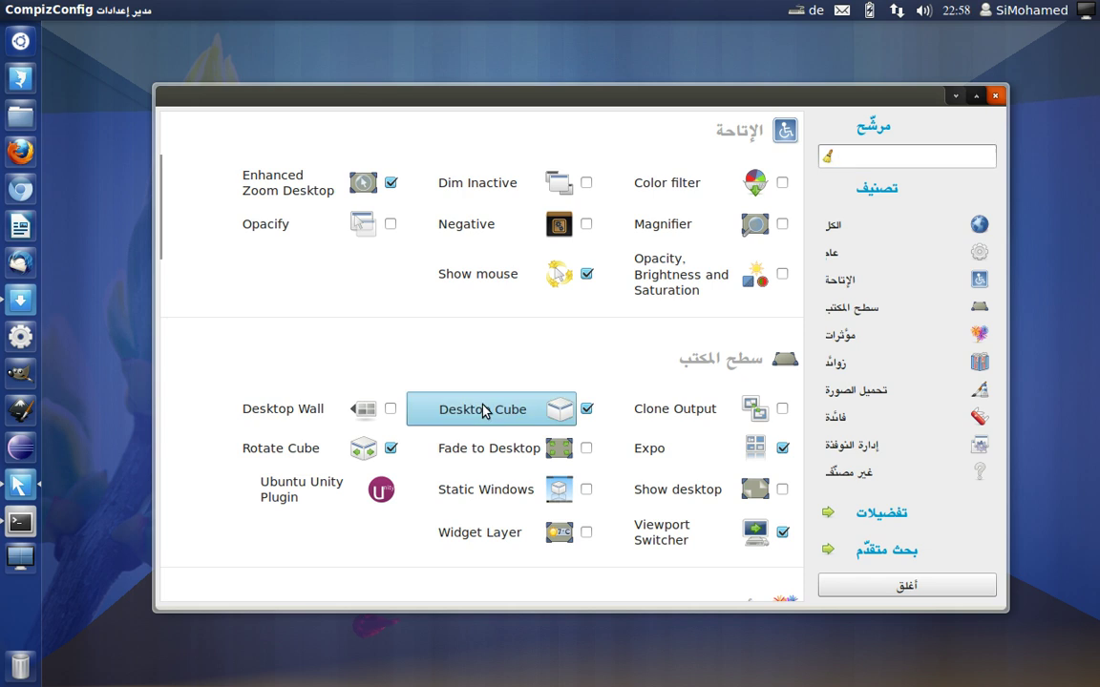
{"action": "left_click", "coordinate": [484, 410]}
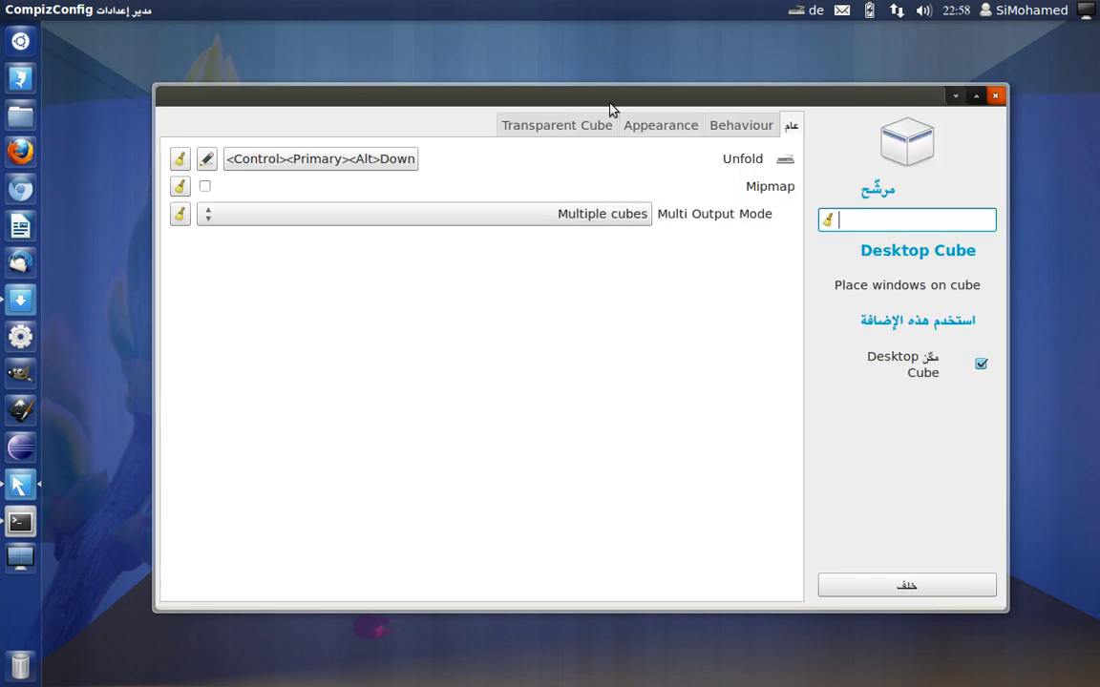
{"action": "left_click", "coordinate": [549, 134]}
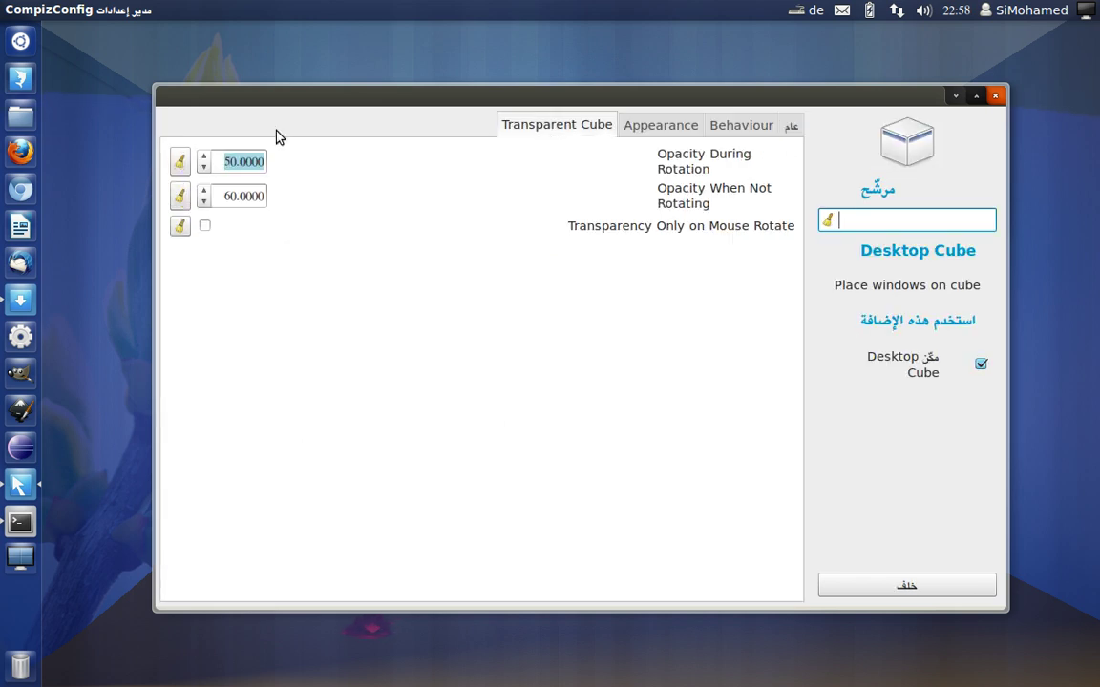
Move the Desktop Cube settings window down and minimize it and the terminal to view the aquarium through the transparent cube.
{"action": "left_click_drag", "start_coordinate": [341, 190], "coordinate": [338, 344]}
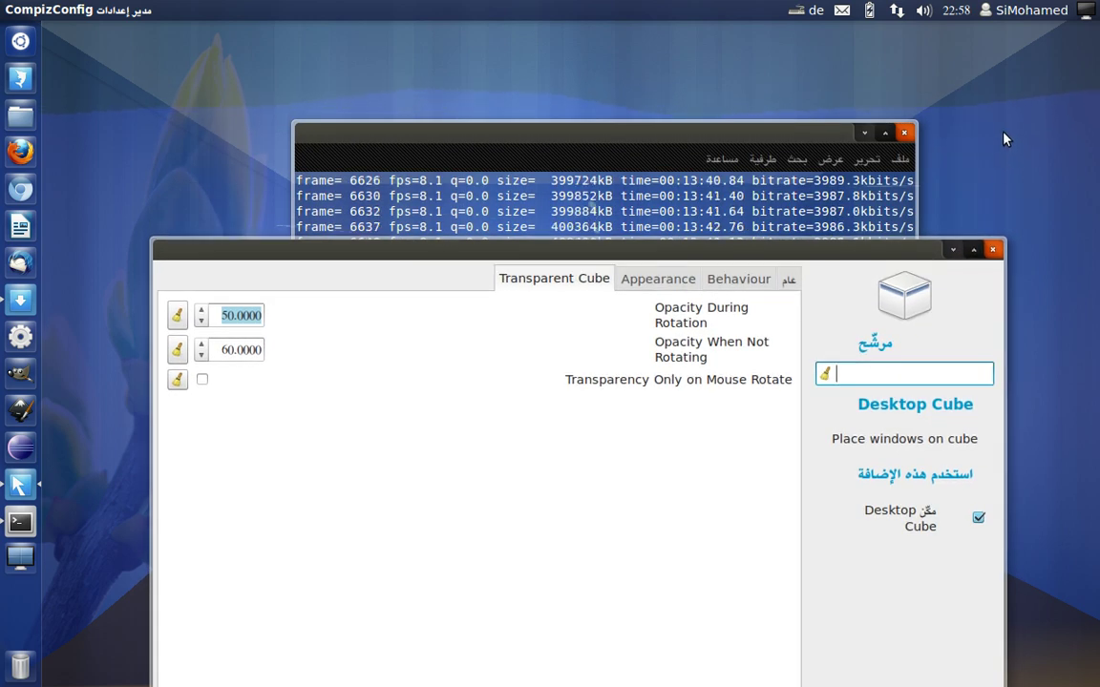
{"action": "left_click", "coordinate": [1001, 169]}
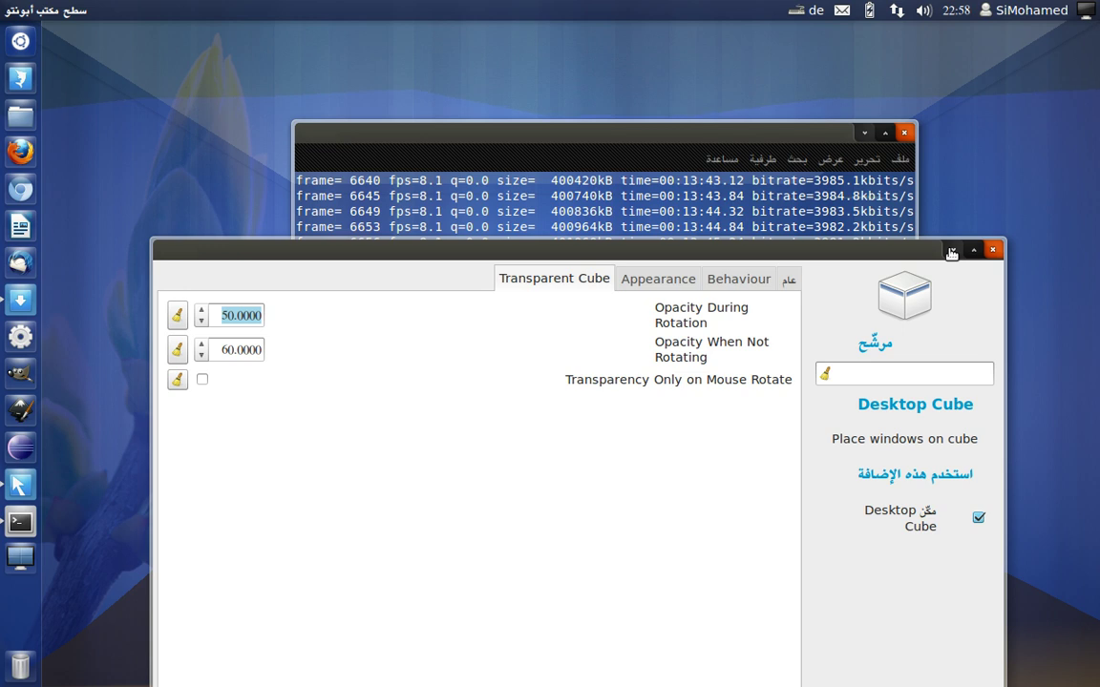
{"action": "left_click", "coordinate": [856, 229]}
{"action": "left_click", "coordinate": [865, 135]}
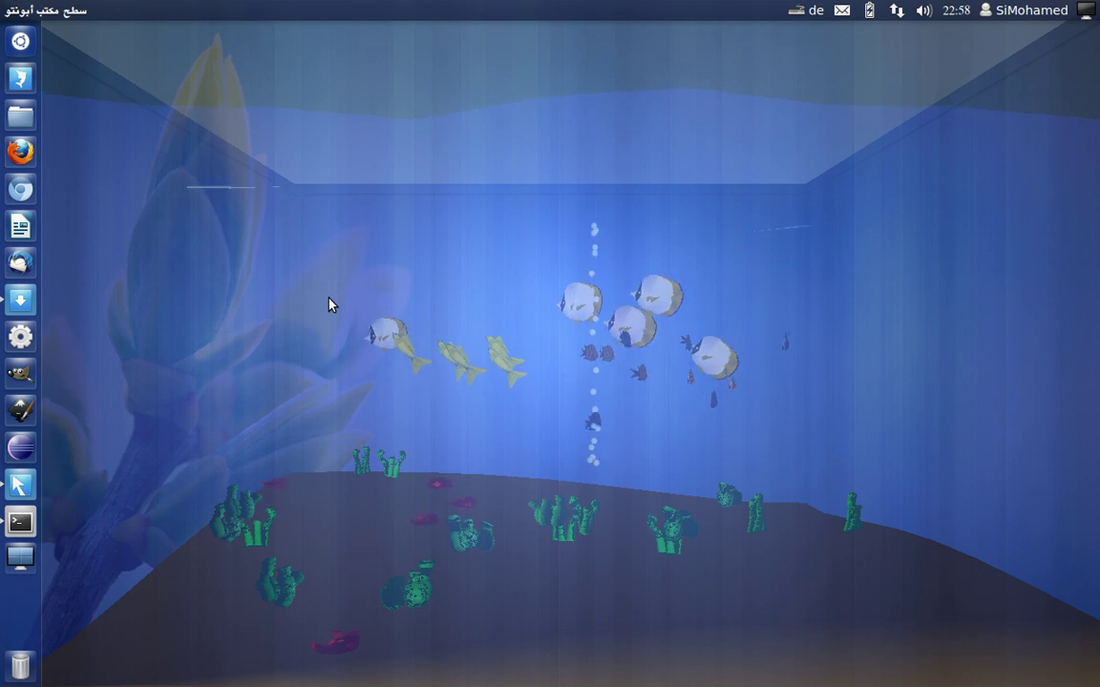
Restore the Desktop Cube settings window and move it back up the screen to examine the opacity options.
{"action": "left_click", "coordinate": [19, 485]}
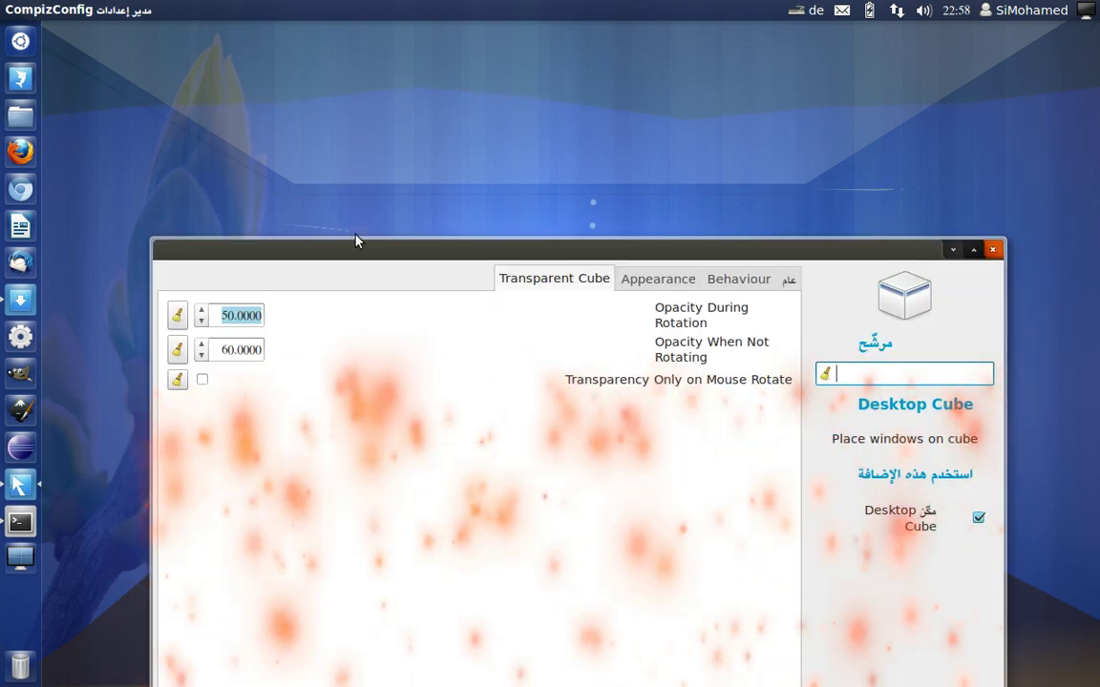
{"action": "left_click_drag", "start_coordinate": [369, 250], "coordinate": [366, 94]}
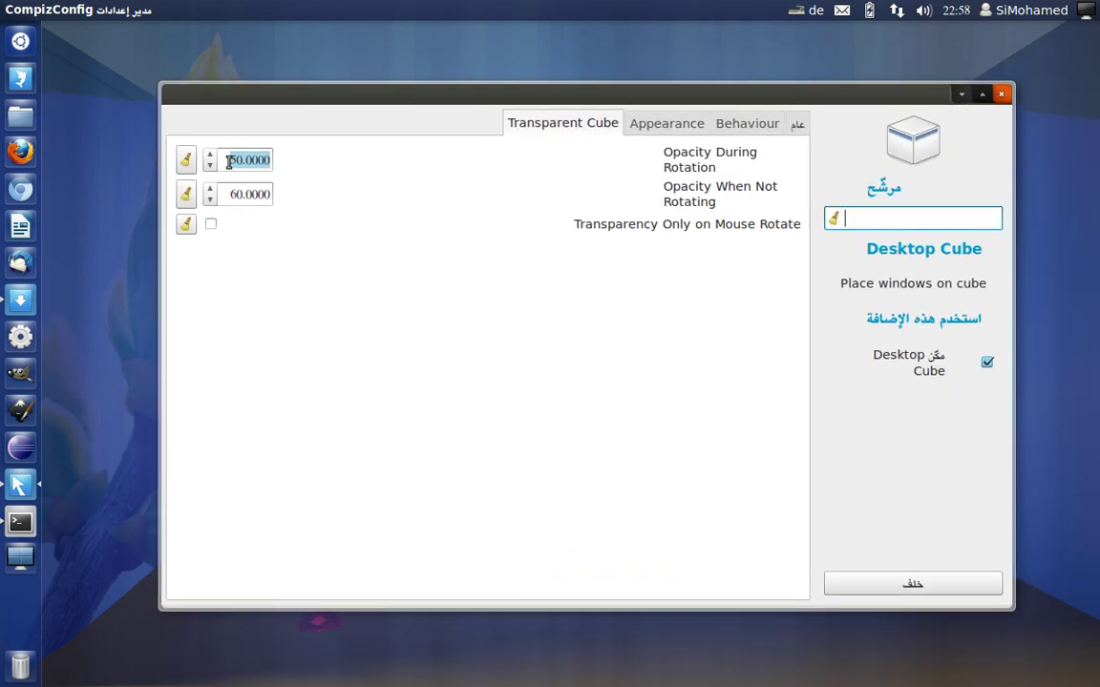
{"action": "left_click_drag", "start_coordinate": [423, 99], "coordinate": [372, 147]}
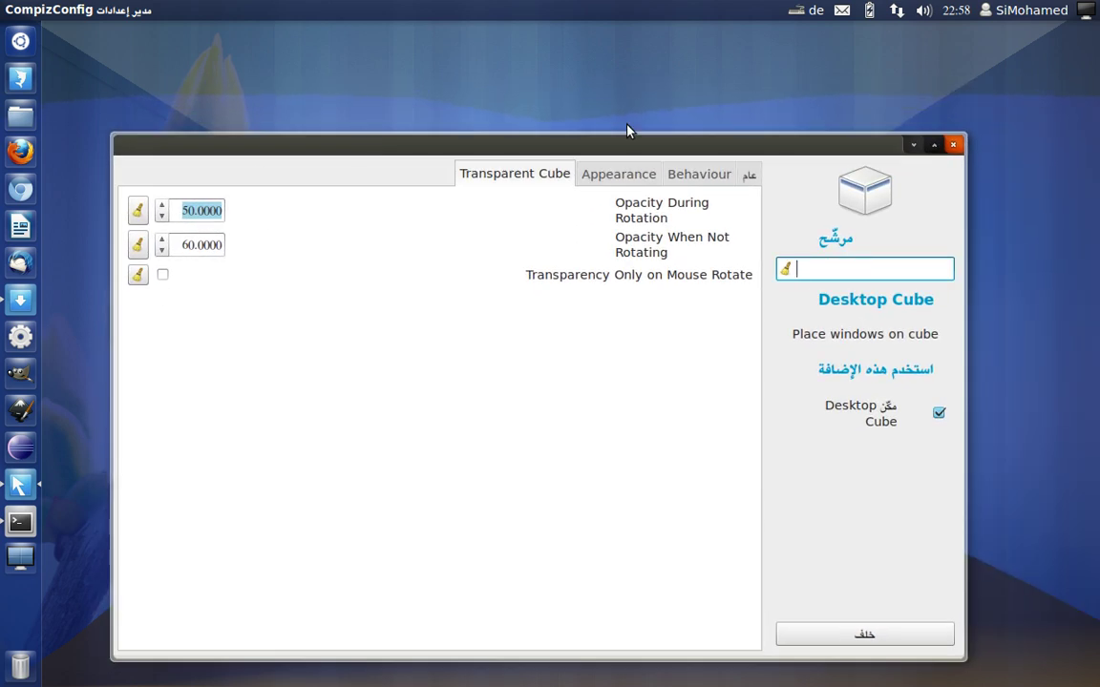
Minimize the Desktop Cube settings window to view the aquarium desktop and switch to the terminal running the screen recording.
{"action": "left_click", "coordinate": [913, 146]}
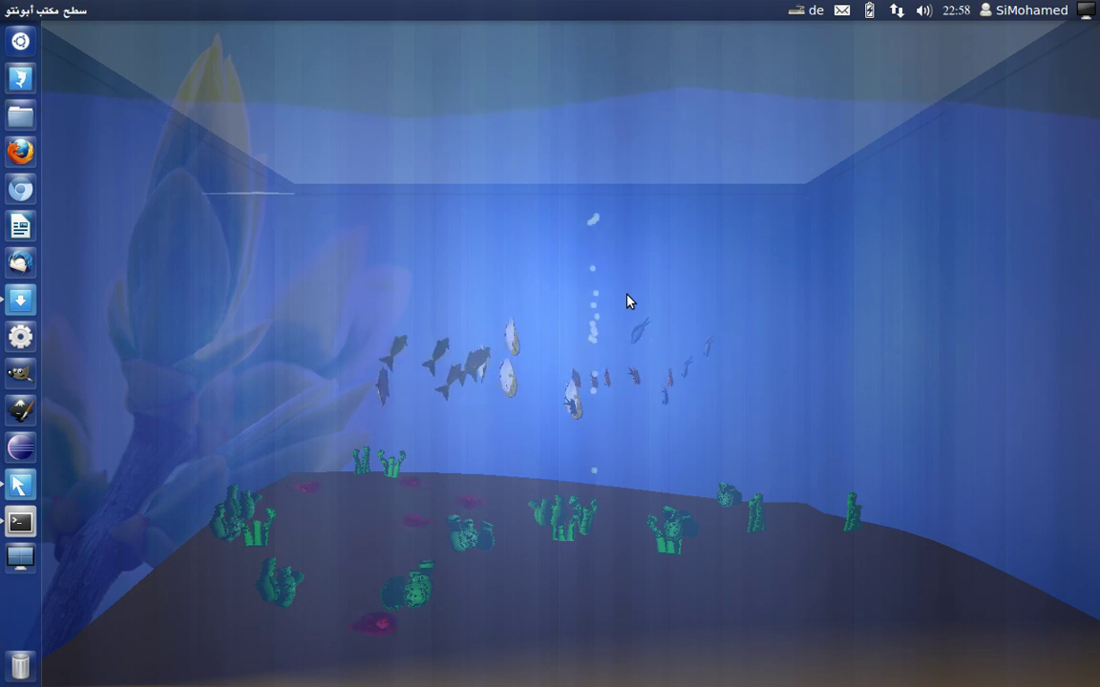
{"action": "left_click", "coordinate": [20, 522]}
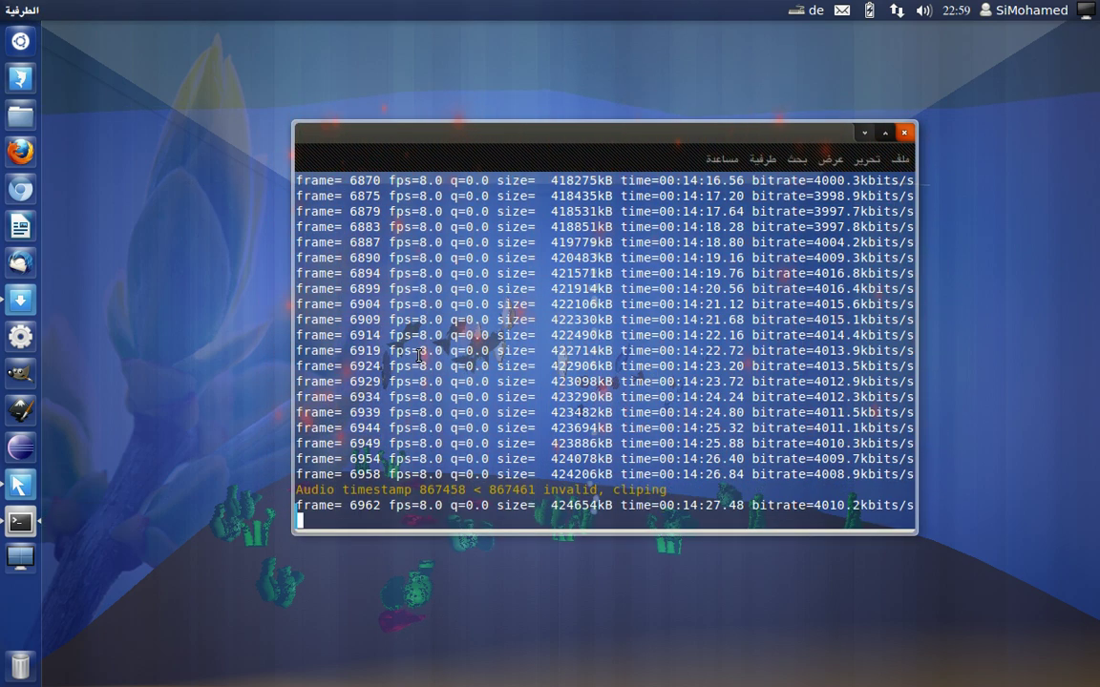